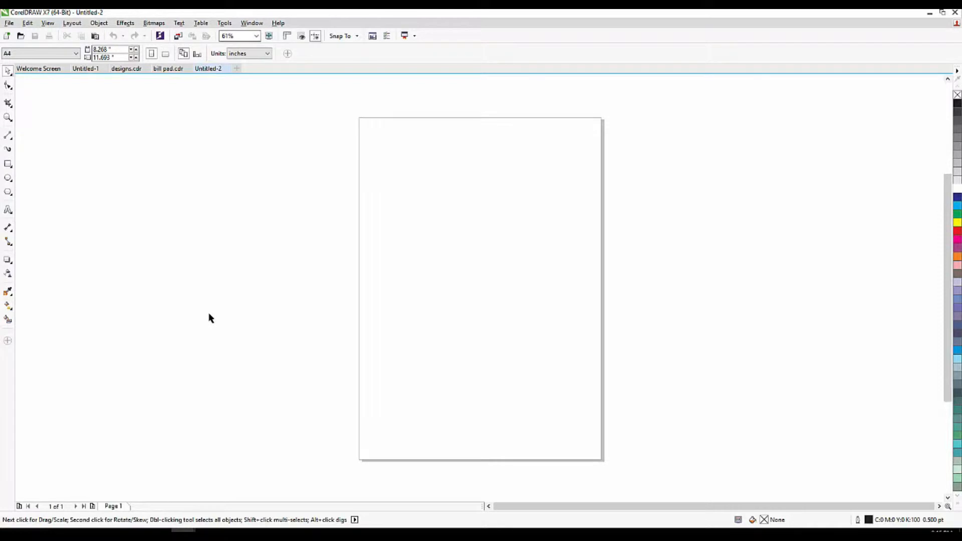
Create a rectangle exactly covering the blank A4 page with the Rectangle tool.
scroll(335, 296, up, 3)
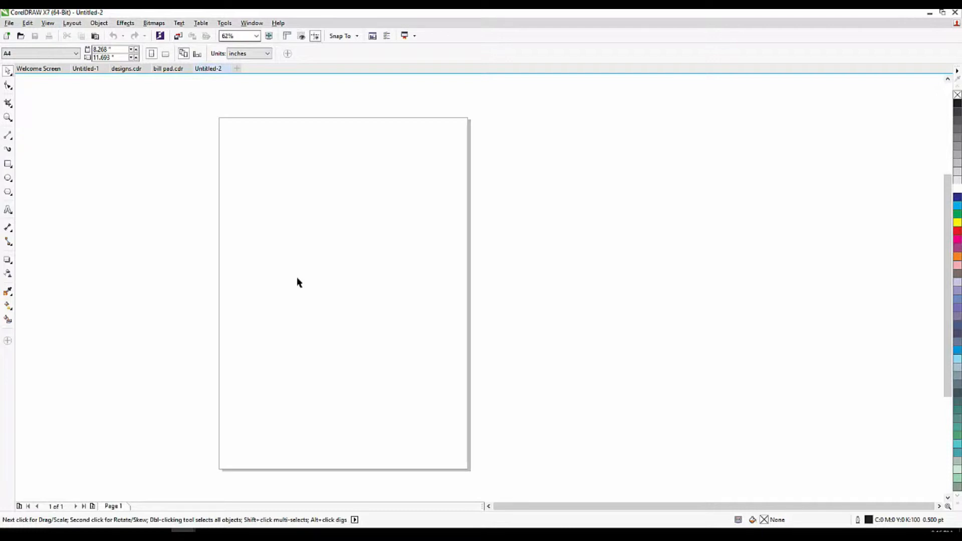
double_click(8, 163)
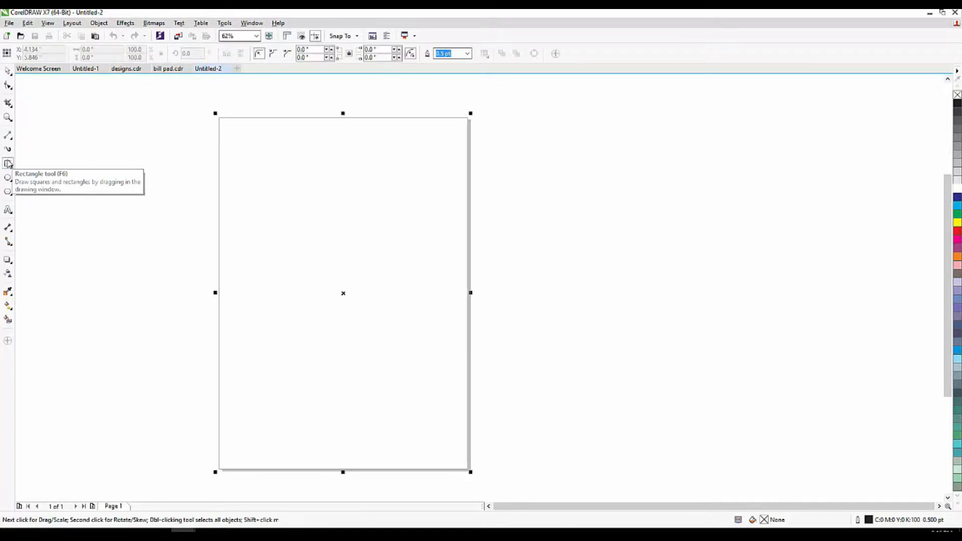
drag(345, 221, 413, 219)
key(ctrl+z)
click(535, 221)
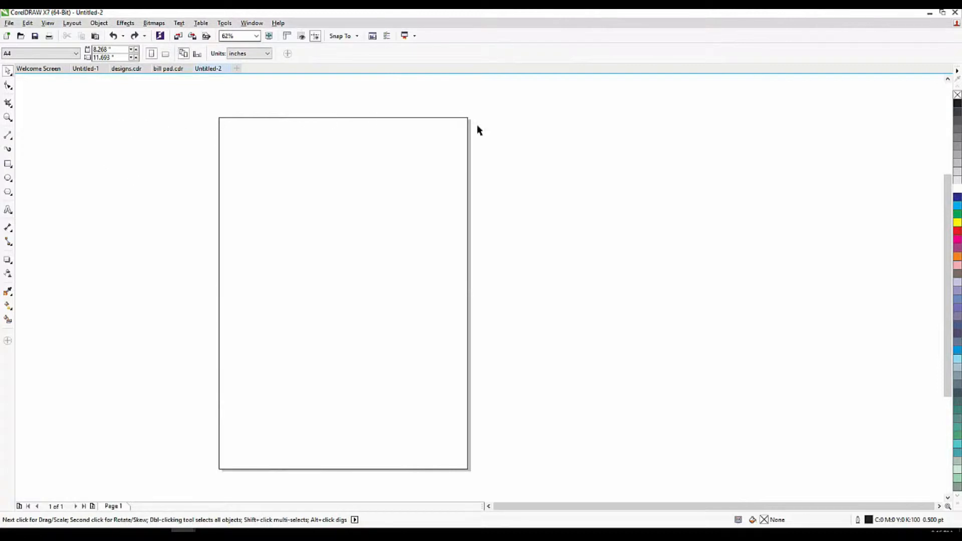
drag(426, 180, 481, 176)
key(ctrl+z)
click(502, 174)
drag(425, 201, 520, 193)
key(ctrl+z)
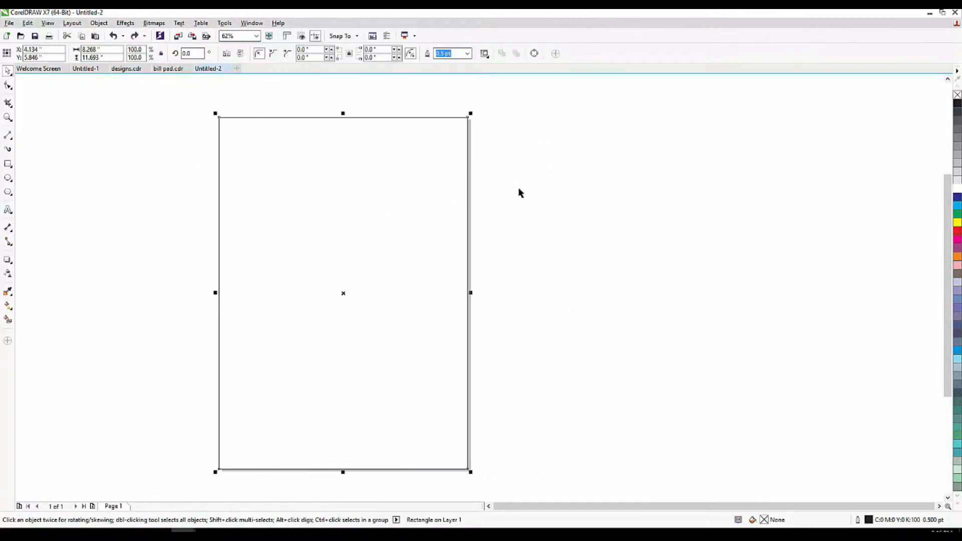
click(519, 193)
drag(332, 202, 419, 202)
key(ctrl+z)
click(604, 219)
scroll(147, 299, down, 3)
scroll(139, 292, up, 3)
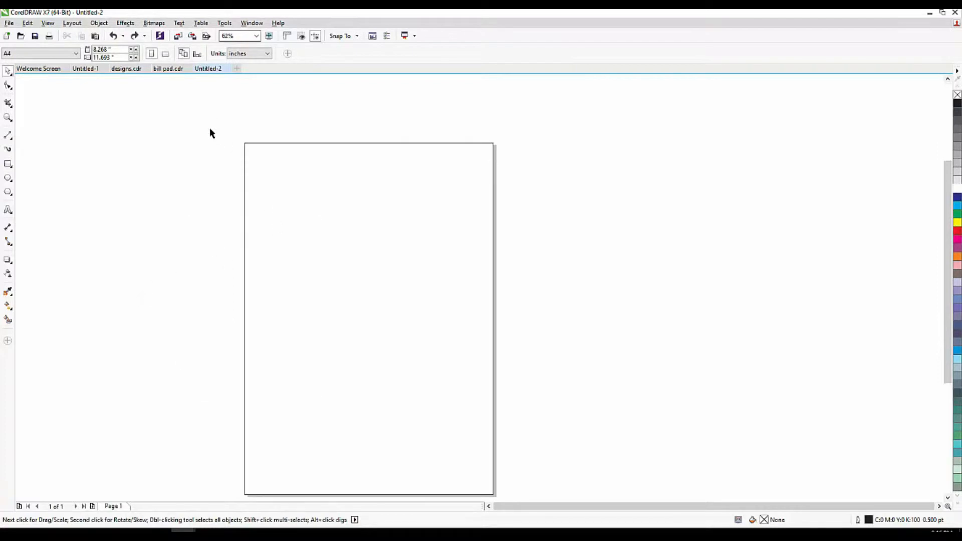
drag(213, 136, 526, 271)
Draw a straight horizontal 2-point line across the upper page, overhanging both edges.
click(390, 204)
click(136, 153)
click(8, 136)
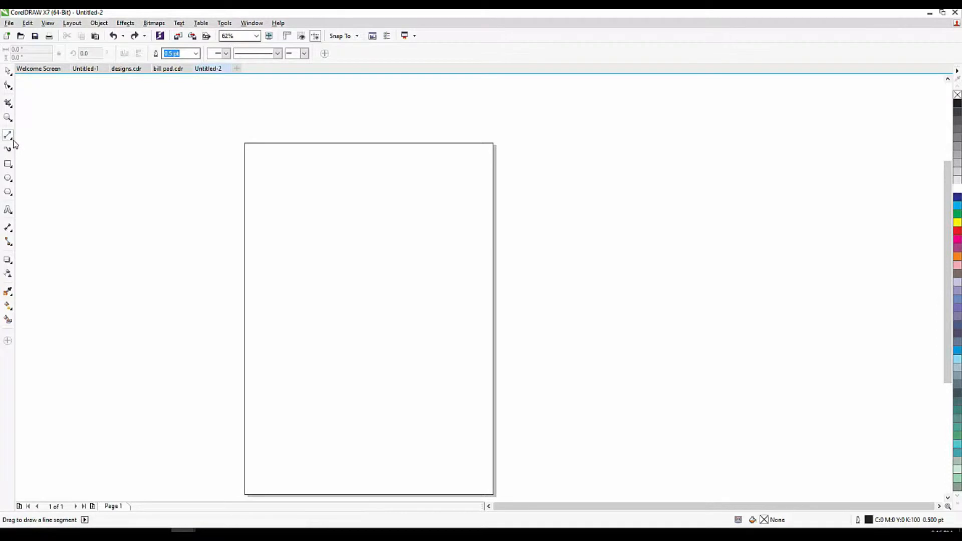
click(14, 141)
click(21, 145)
drag(195, 206, 527, 208)
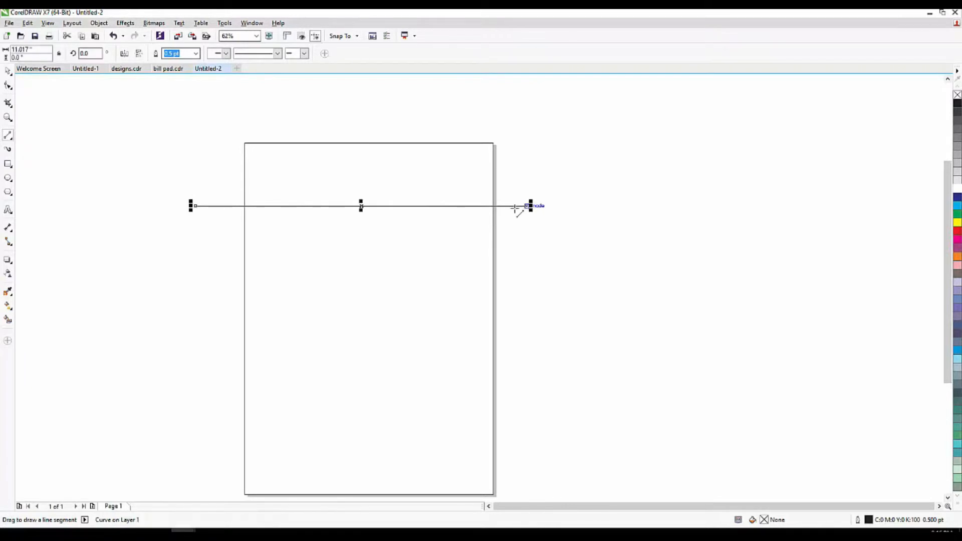
click(8, 73)
click(8, 86)
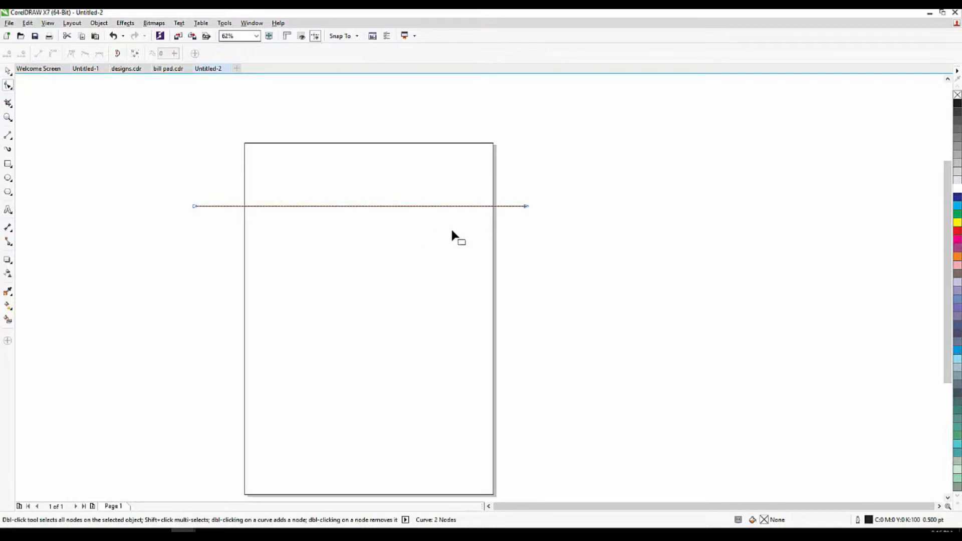
Convert the line to a curve and bend it upward into an initial arch.
scroll(237, 153, up, 2)
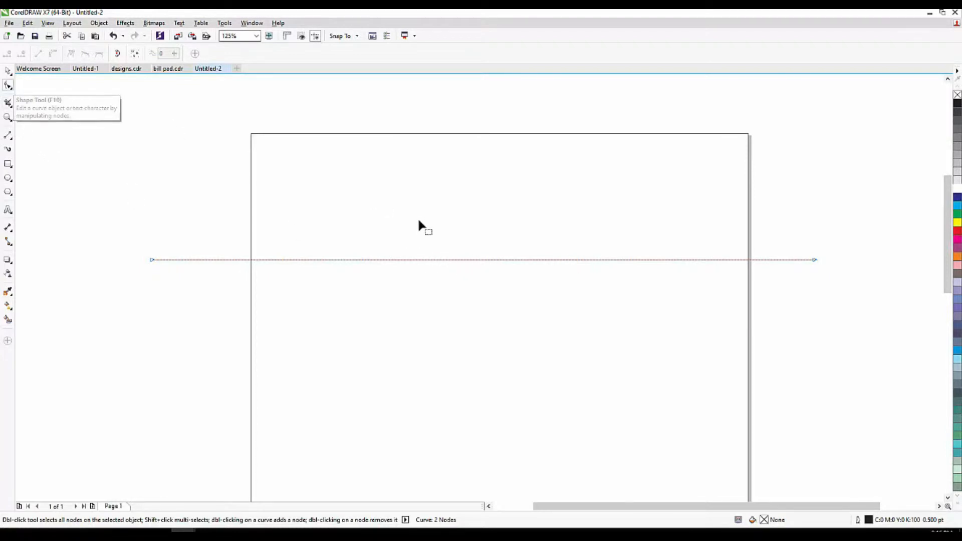
click(453, 260)
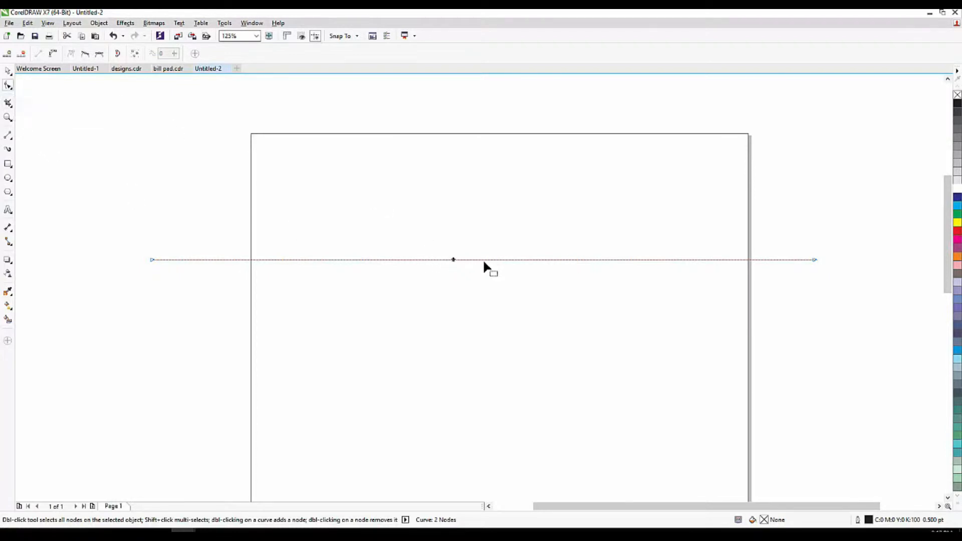
click(53, 53)
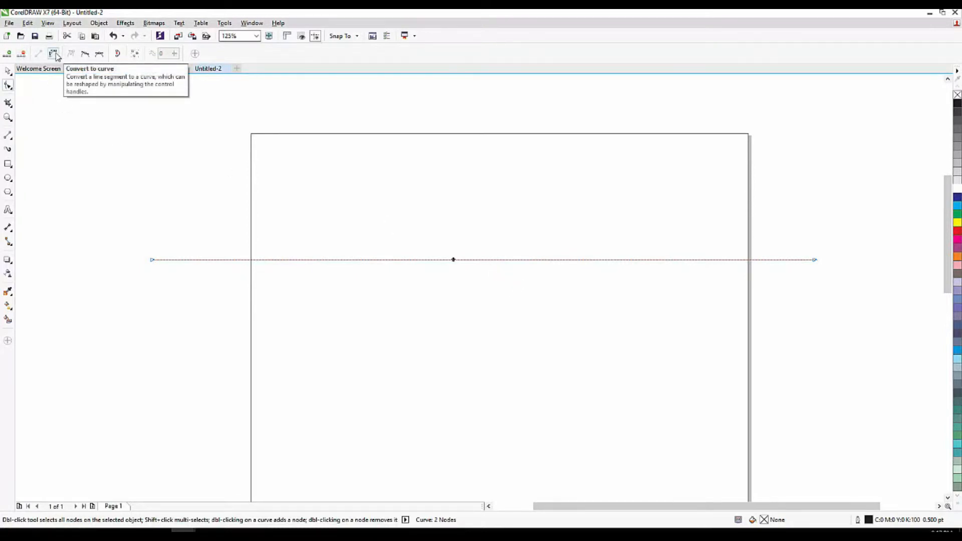
click(53, 53)
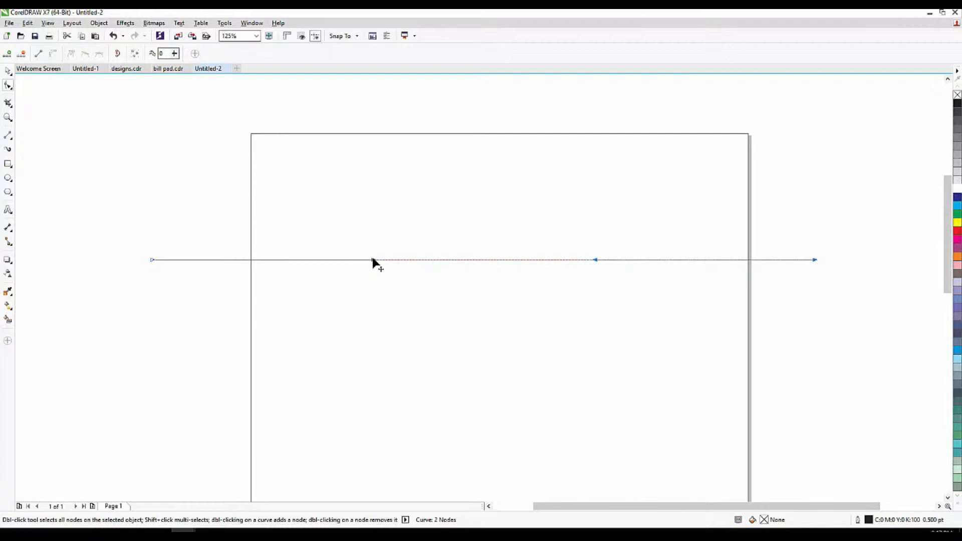
drag(373, 258, 371, 206)
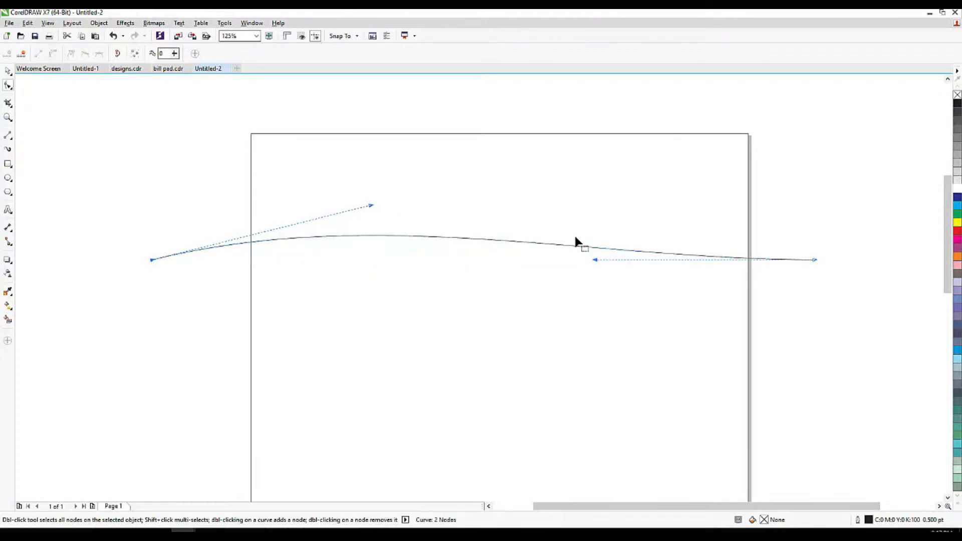
drag(594, 260, 584, 206)
Refine the curve into a smooth S-wave dipping on the left and rising on the right.
drag(369, 206, 385, 388)
drag(584, 205, 580, 188)
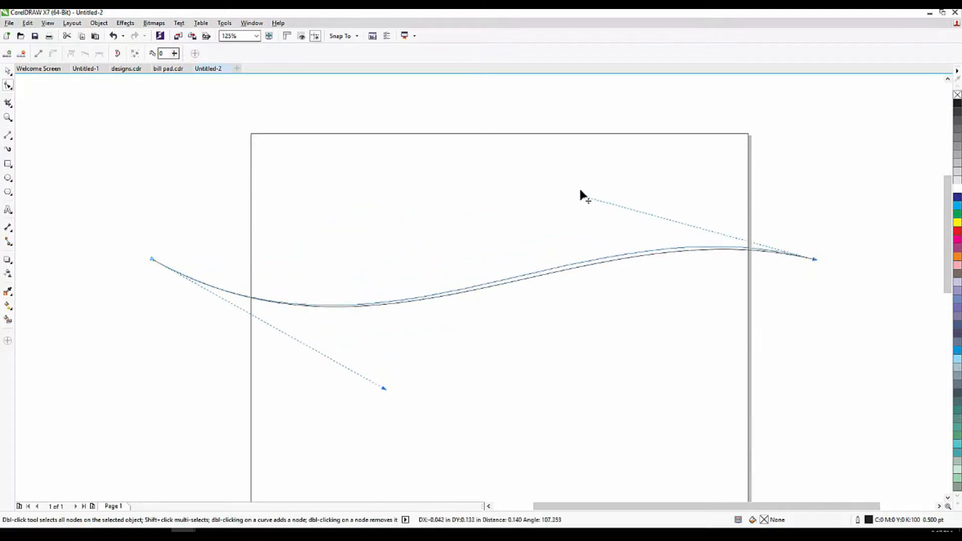
drag(150, 256, 221, 238)
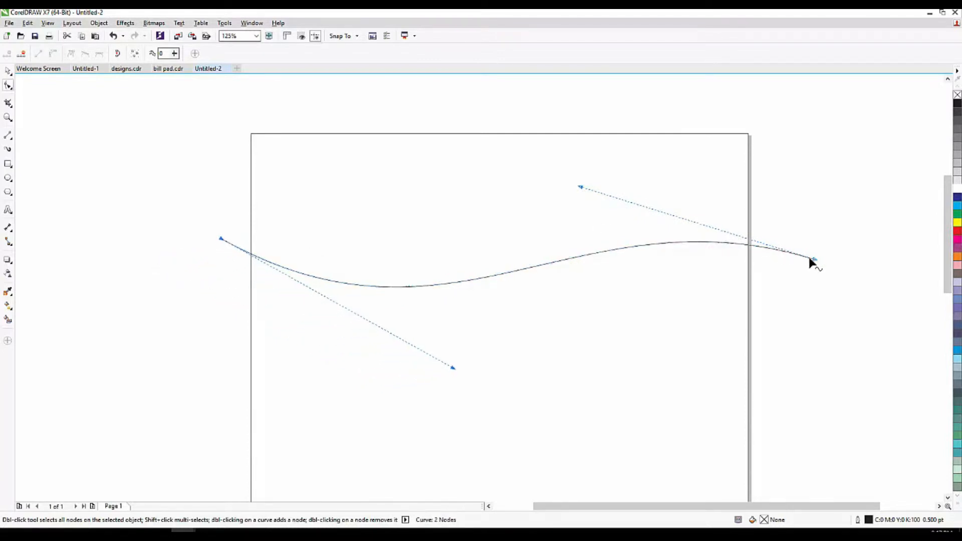
drag(811, 259, 606, 256)
key(ctrl+z)
drag(542, 197, 574, 130)
drag(452, 369, 447, 398)
drag(574, 131, 549, 165)
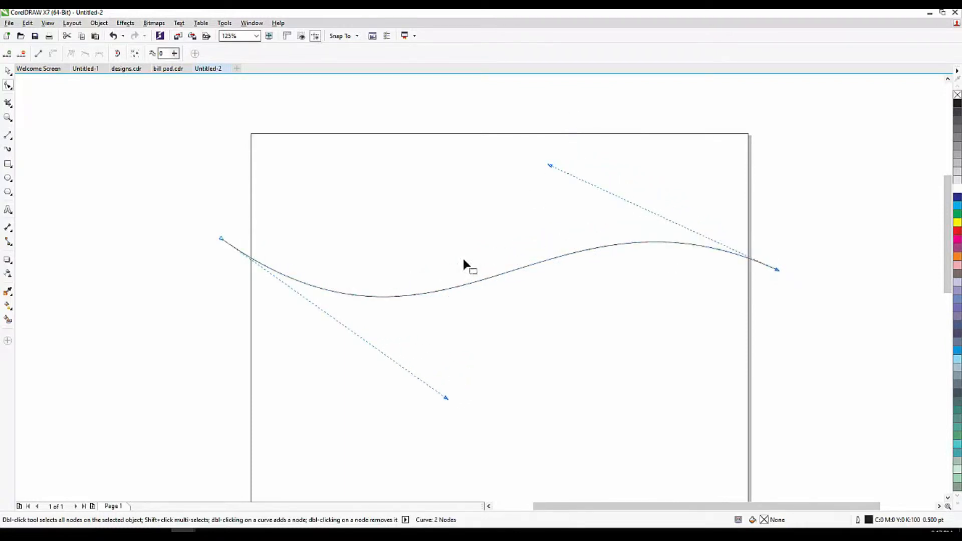
Drag the wave upward to place a copy above the original.
click(8, 71)
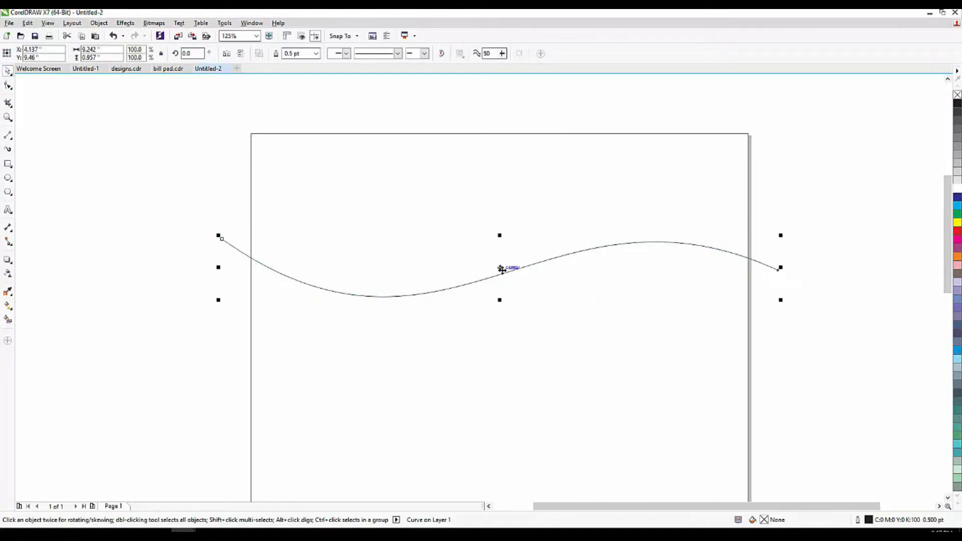
scroll(499, 268, up, 1)
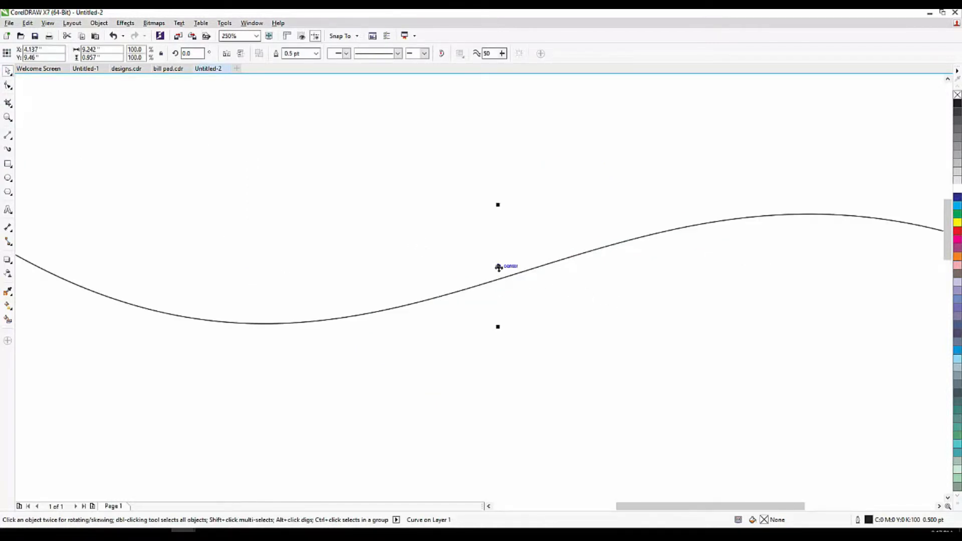
drag(499, 267, 496, 199)
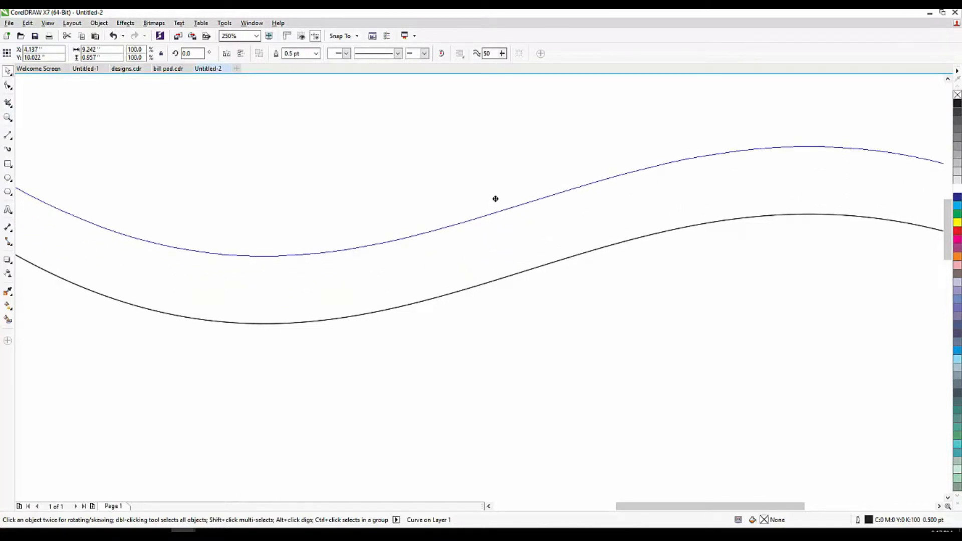
drag(495, 199, 495, 187)
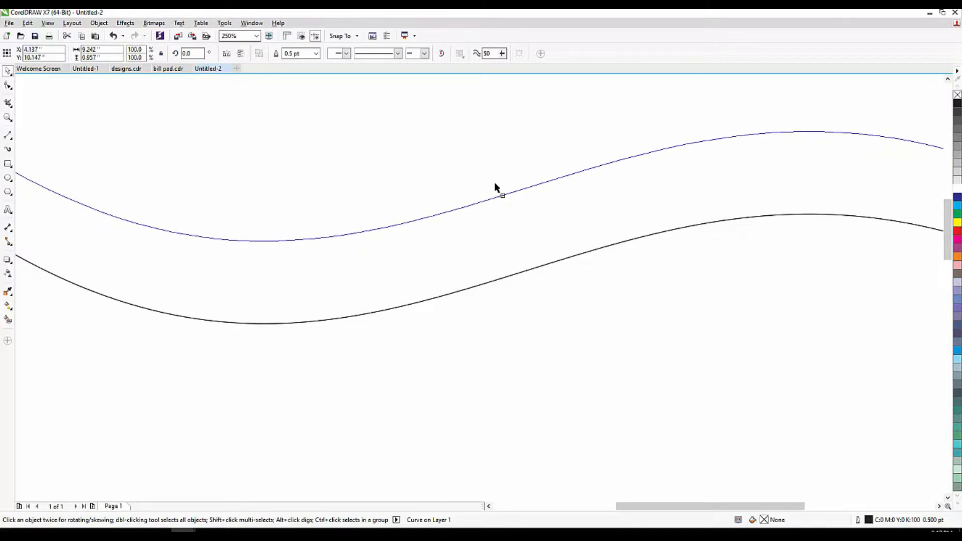
drag(495, 187, 493, 182)
scroll(455, 260, down, 2)
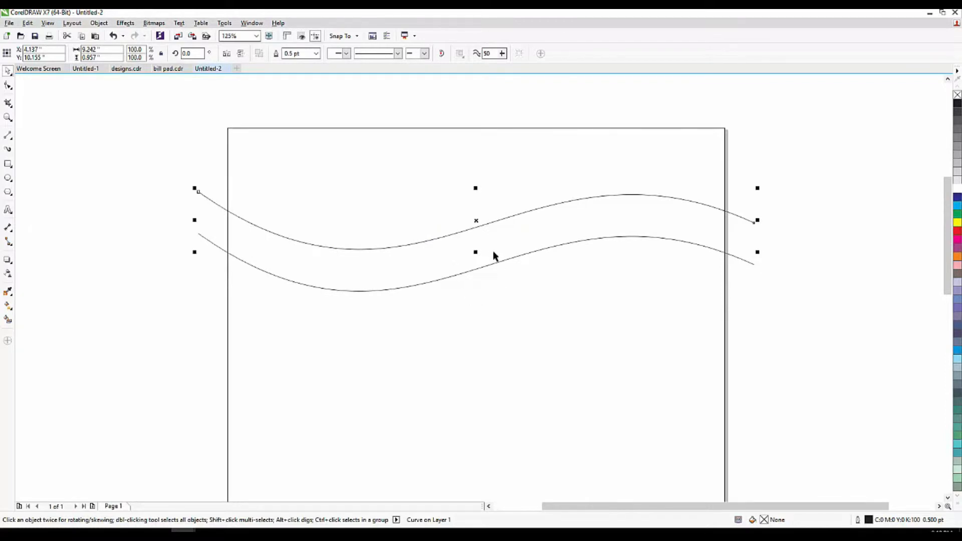
Drop a duplicate wave, delete the extra top copy, and nudge the upper wave closer.
drag(479, 221, 480, 153)
right_click(480, 154)
click(797, 204)
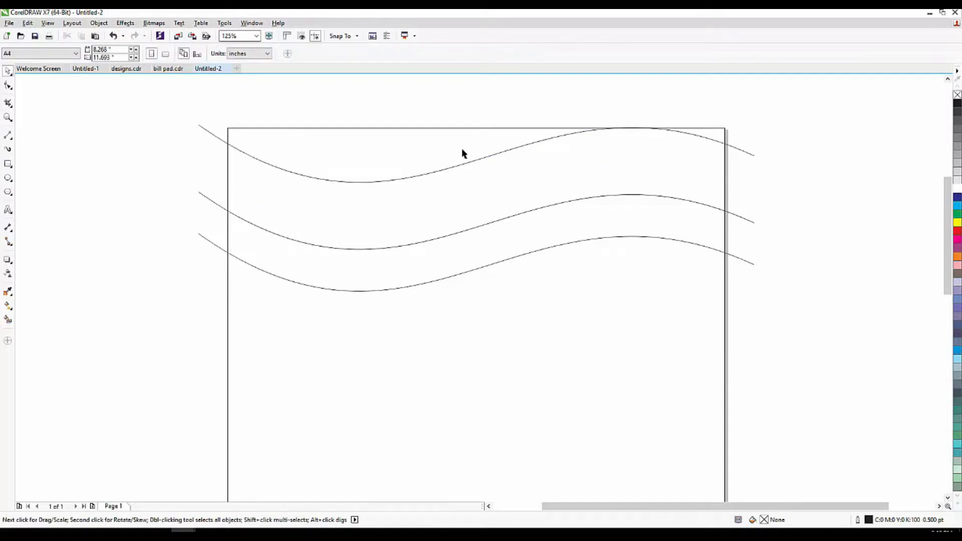
click(468, 163)
key(Delete)
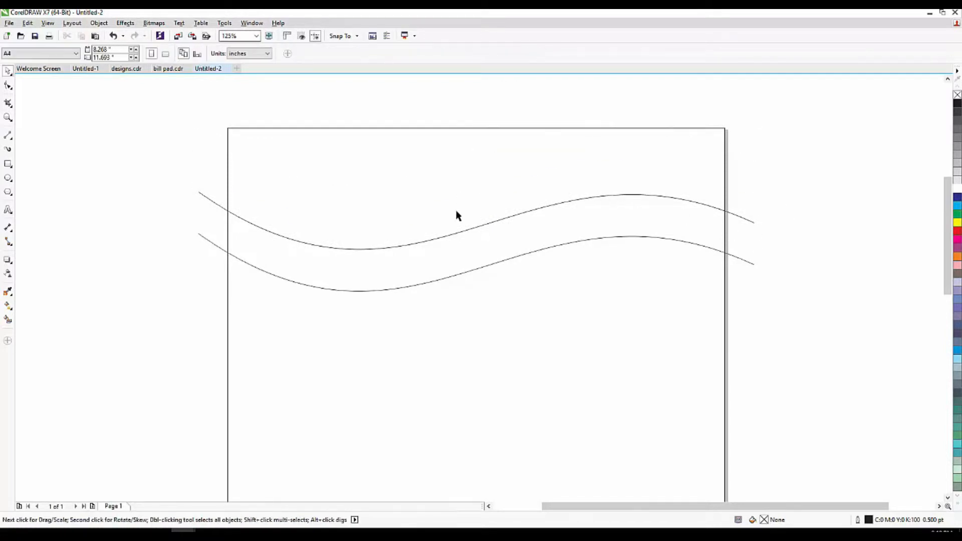
click(457, 237)
drag(458, 237, 457, 249)
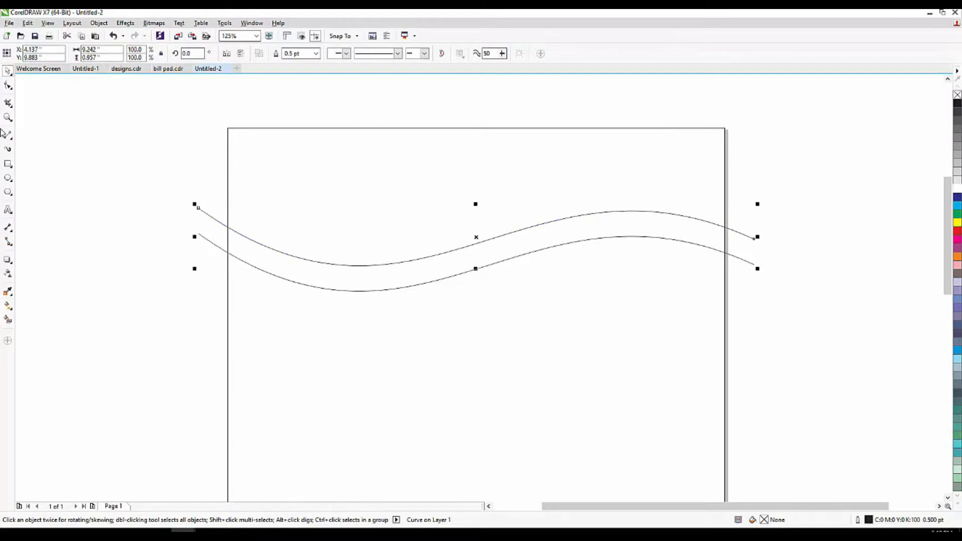
Drag the upper wave's left end node down to meet the lower wave's start.
click(7, 88)
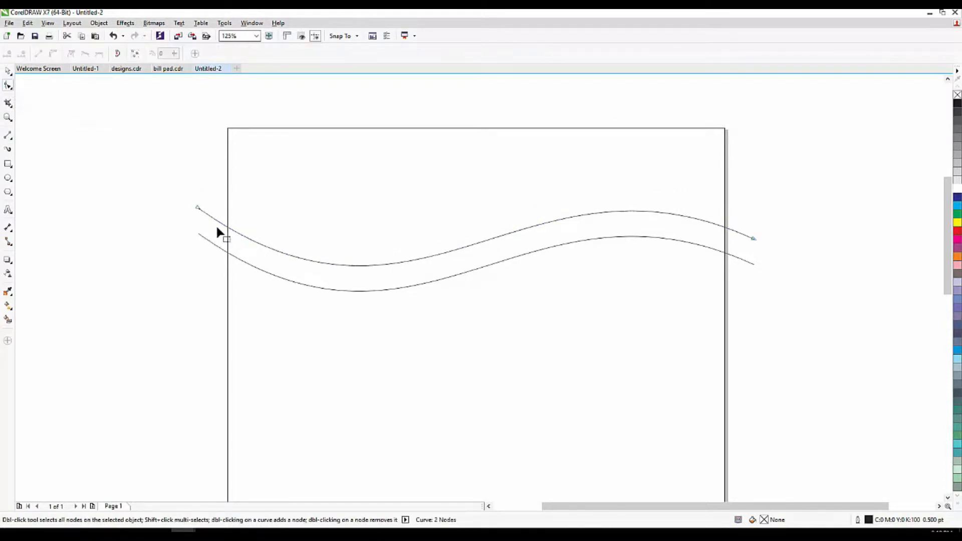
scroll(214, 217, up, 1)
click(182, 199)
drag(182, 200, 183, 250)
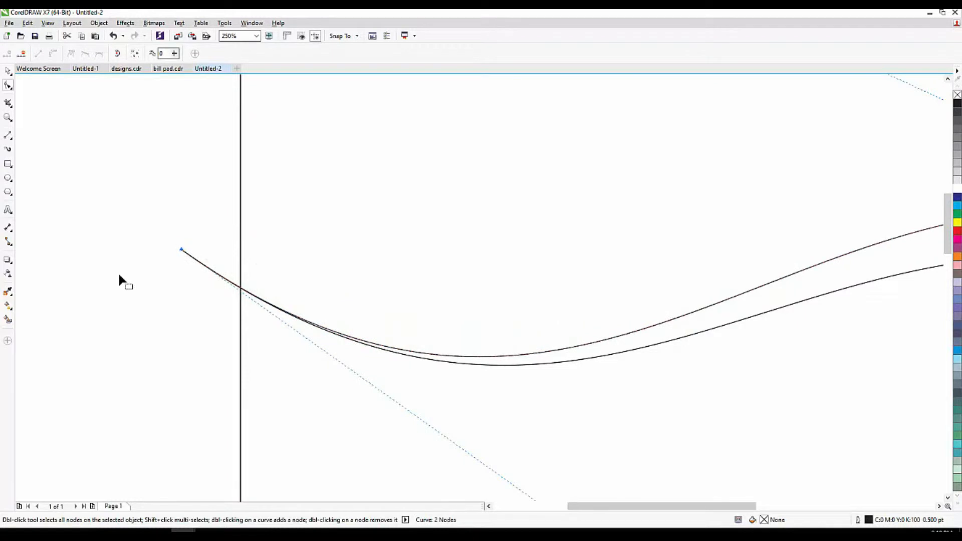
scroll(122, 279, down, 1)
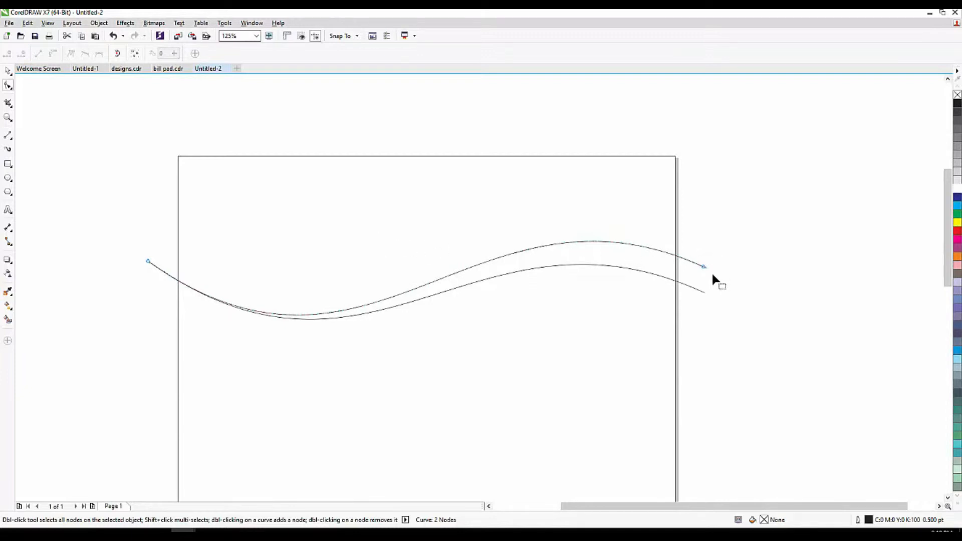
scroll(711, 271, up, 1)
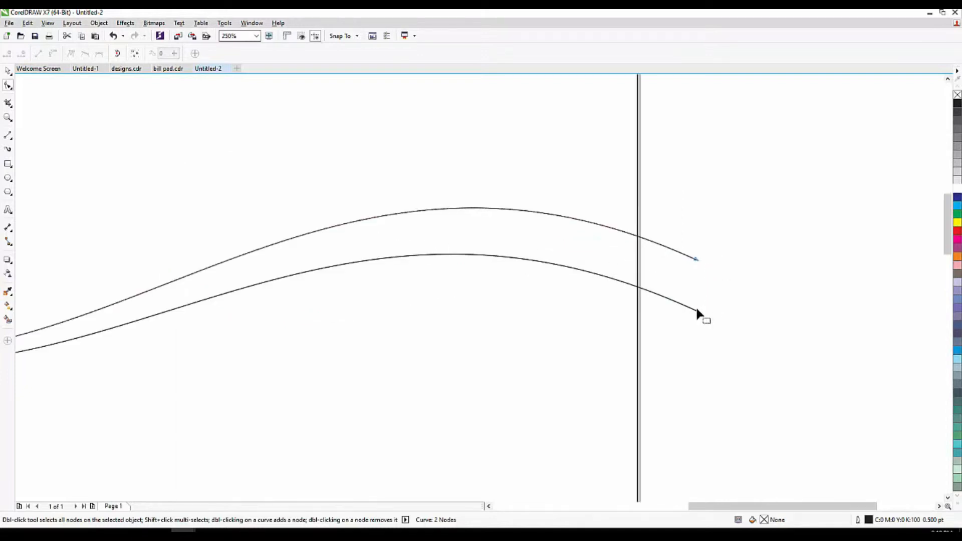
Drop a copy of the wave curve below the lower one.
click(8, 74)
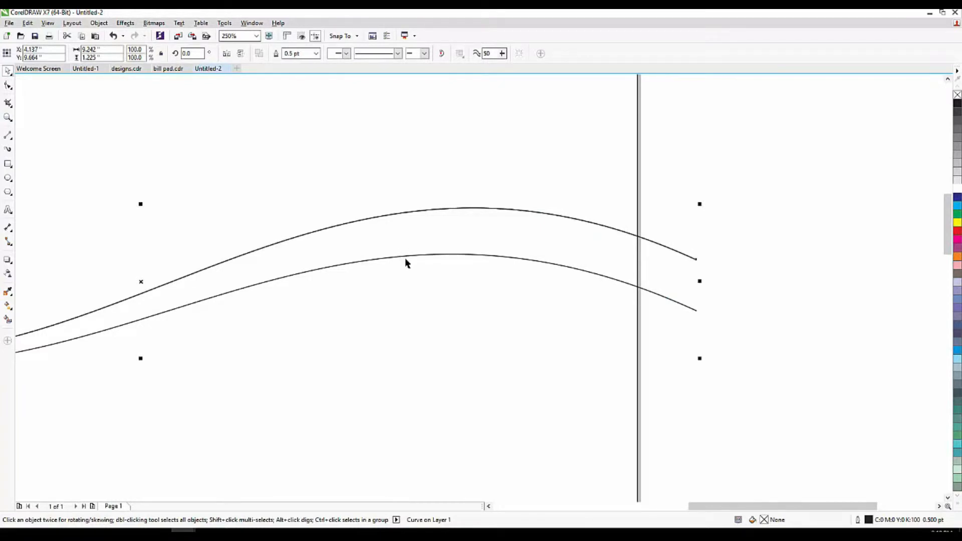
mouse_move(406, 258)
mouse_down()
mouse_move(404, 294)
mouse_move(408, 273)
mouse_up()
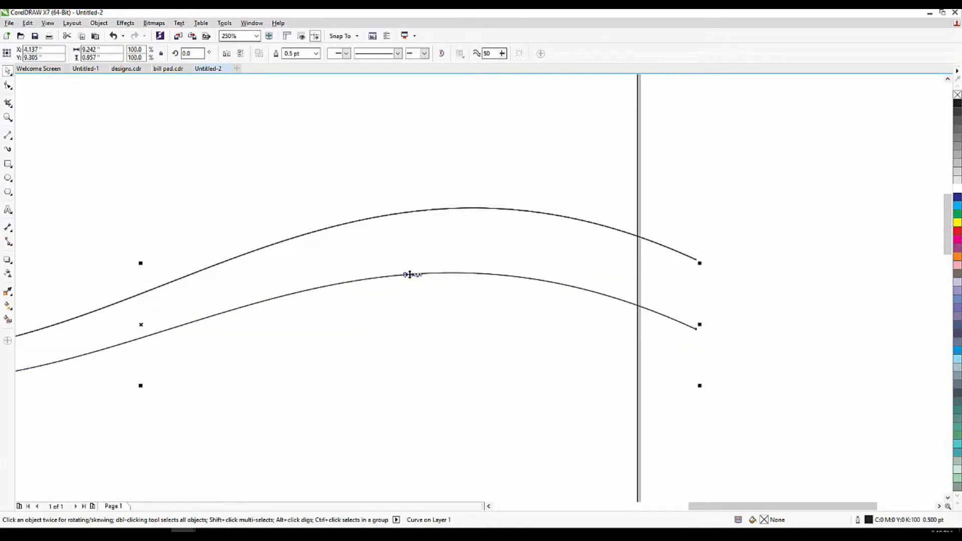
key(ctrl+z)
click(451, 193)
drag(445, 211, 449, 281)
right_click(450, 280)
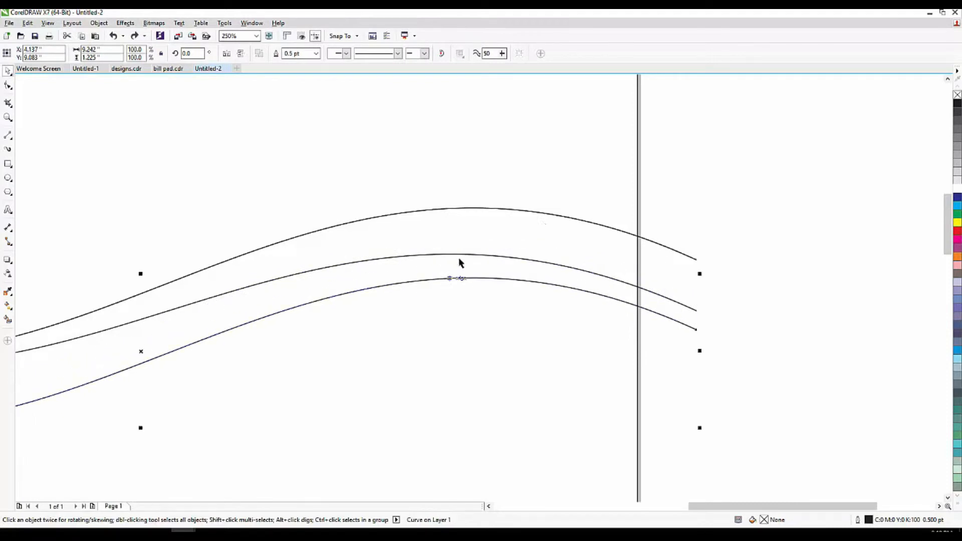
scroll(541, 222, down, 1)
scroll(24, 261, up, 1)
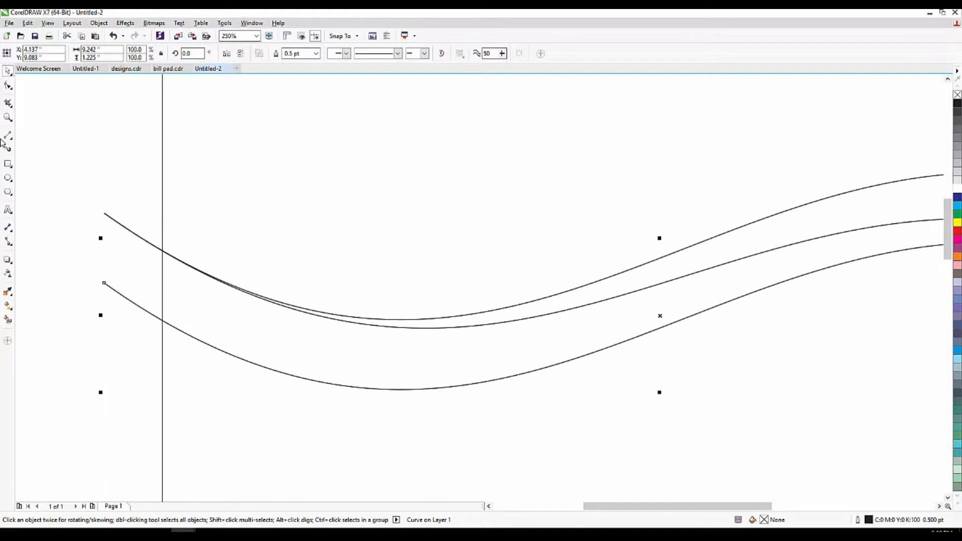
Pull the new curve's start node up onto the other curves' shared start point.
click(7, 87)
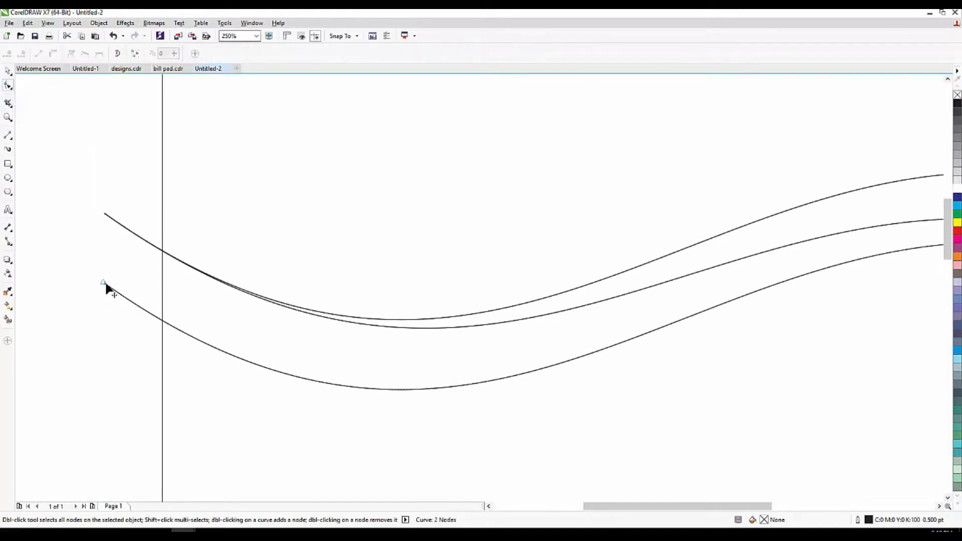
drag(103, 284, 104, 218)
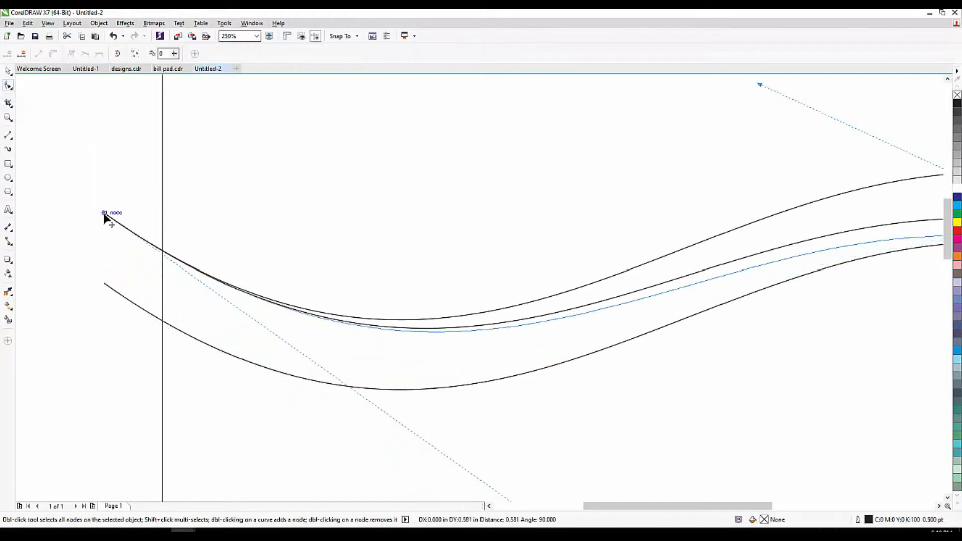
scroll(123, 255, down, 1)
click(8, 71)
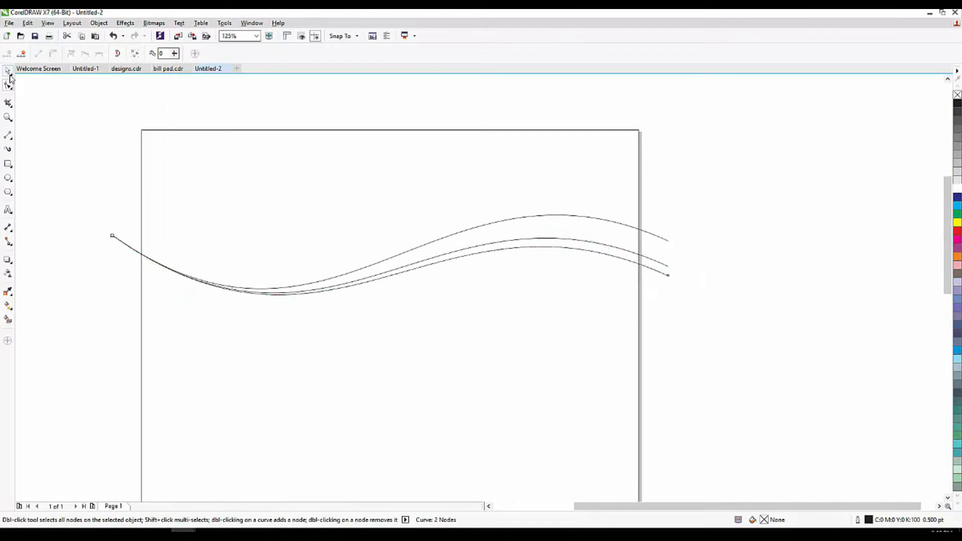
click(659, 253)
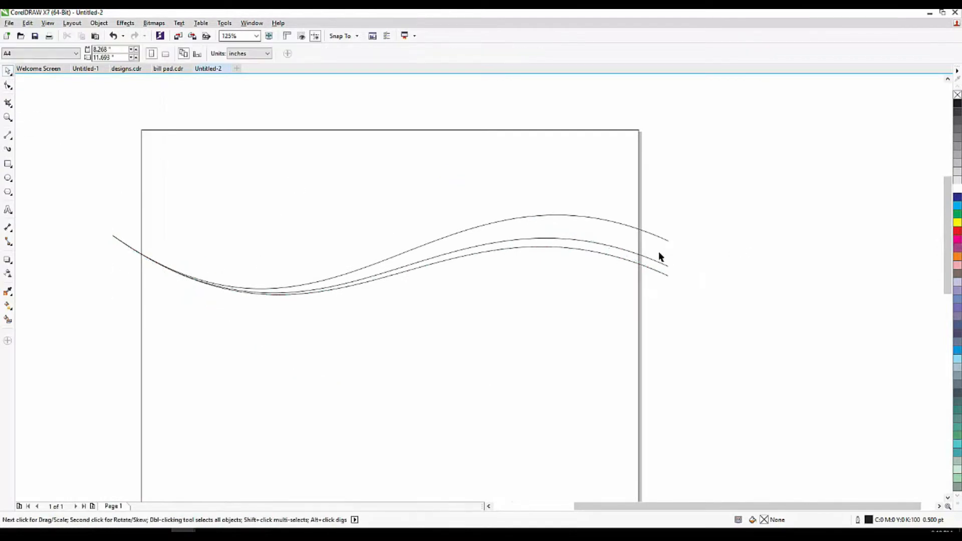
Smart-fill the two bands between the three wave curves with slate blue.
click(7, 320)
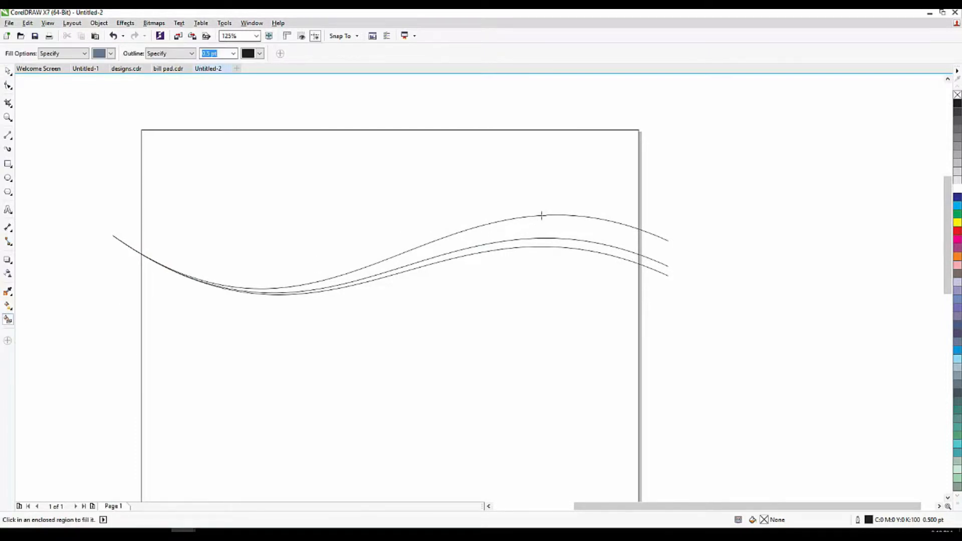
scroll(546, 216, up, 1)
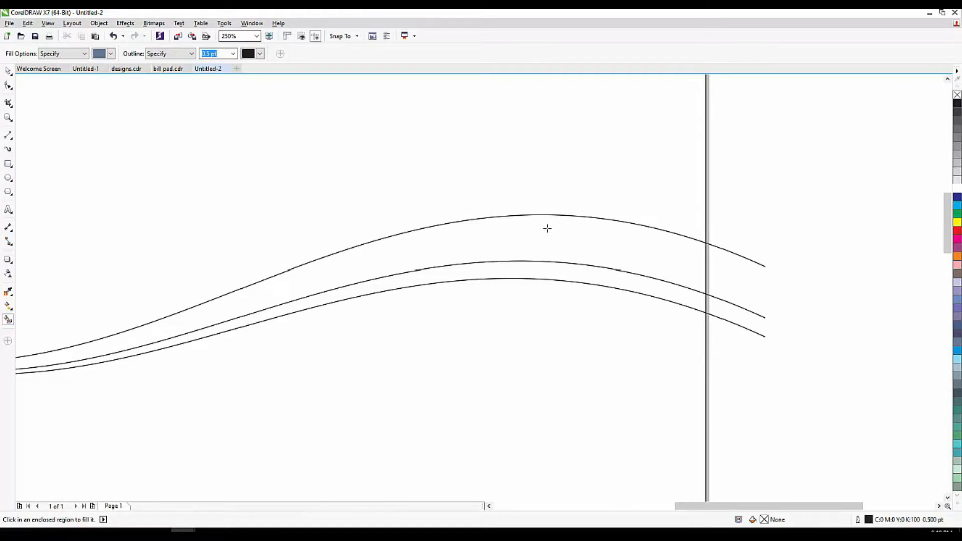
click(547, 228)
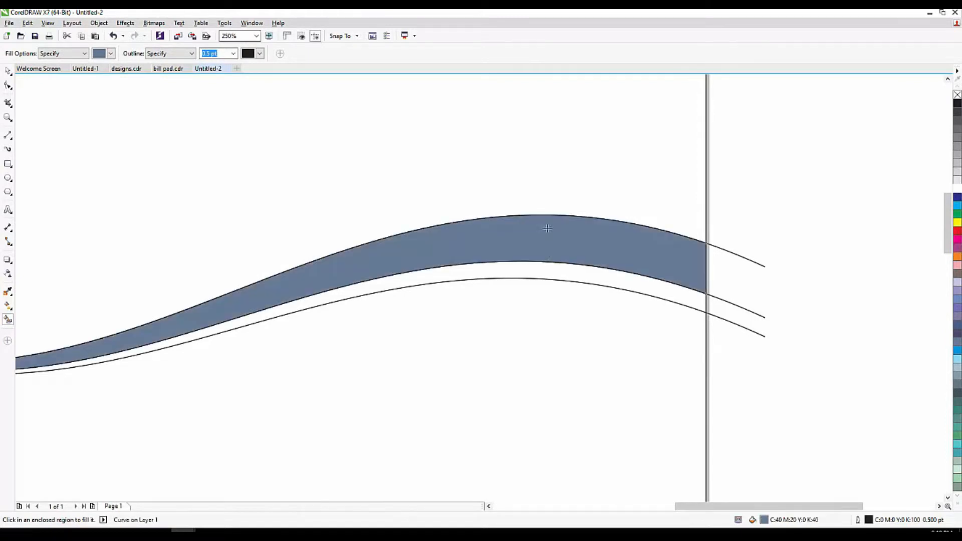
click(549, 272)
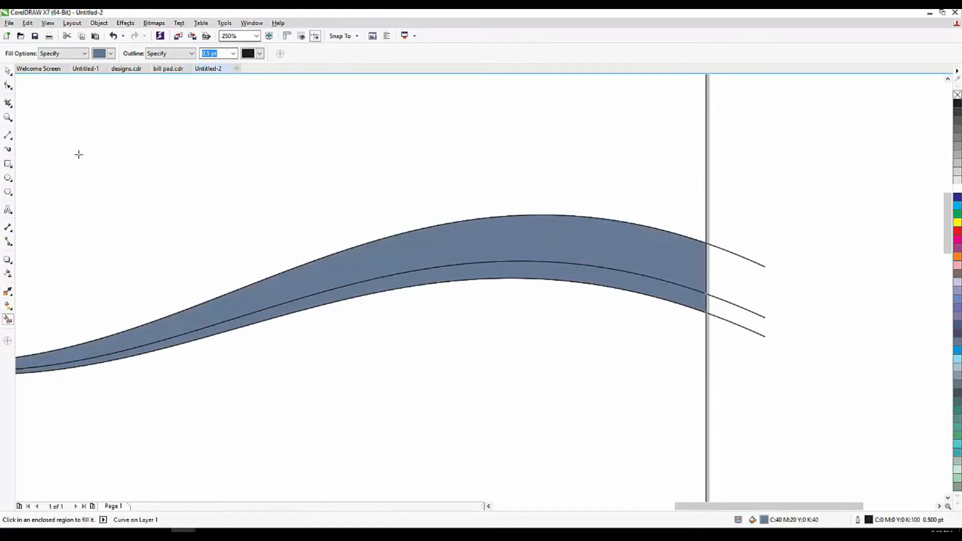
click(7, 72)
Delete the stray wave line overhanging the page's right edge, keeping the blue band.
click(751, 229)
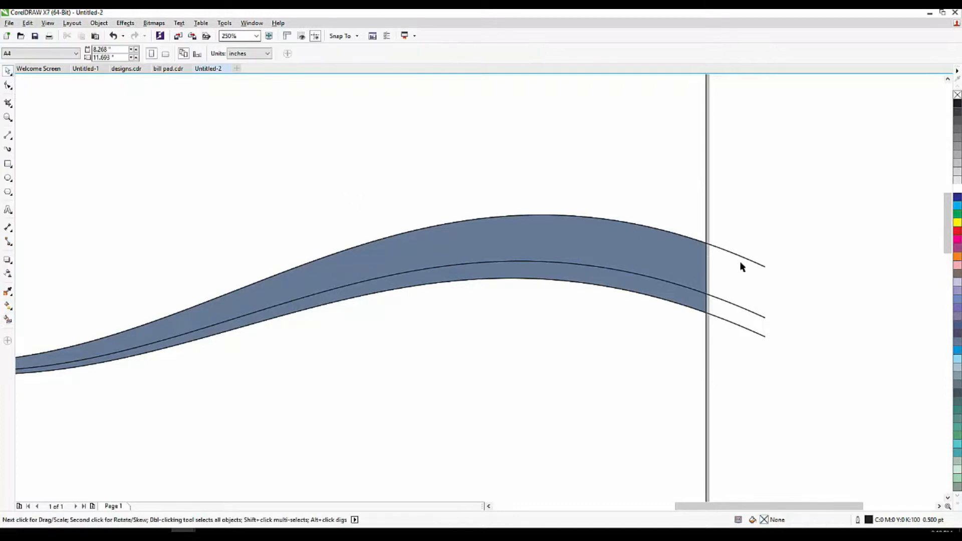
click(739, 259)
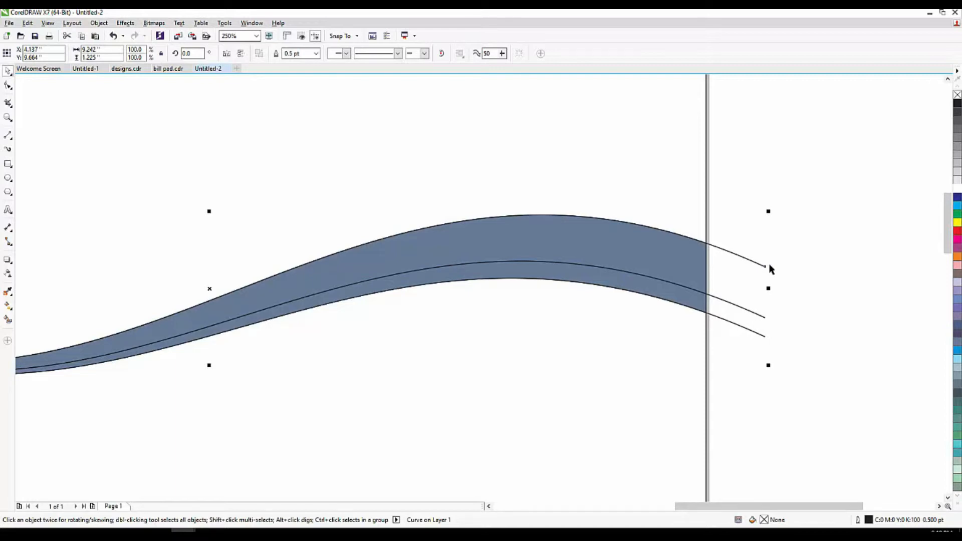
key(Delete)
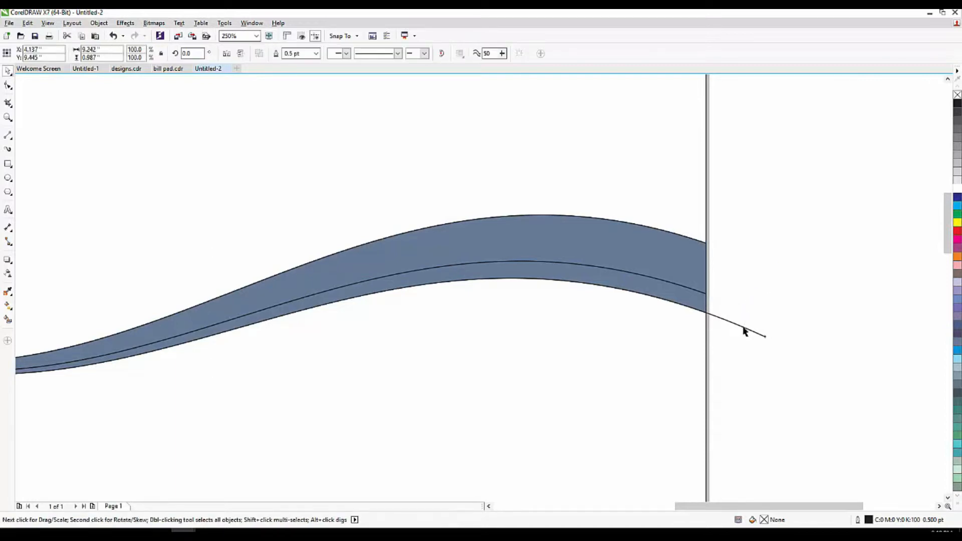
scroll(569, 254, down, 5)
scroll(542, 249, up, 2)
drag(685, 214, 299, 311)
click(604, 257)
scroll(596, 248, up, 2)
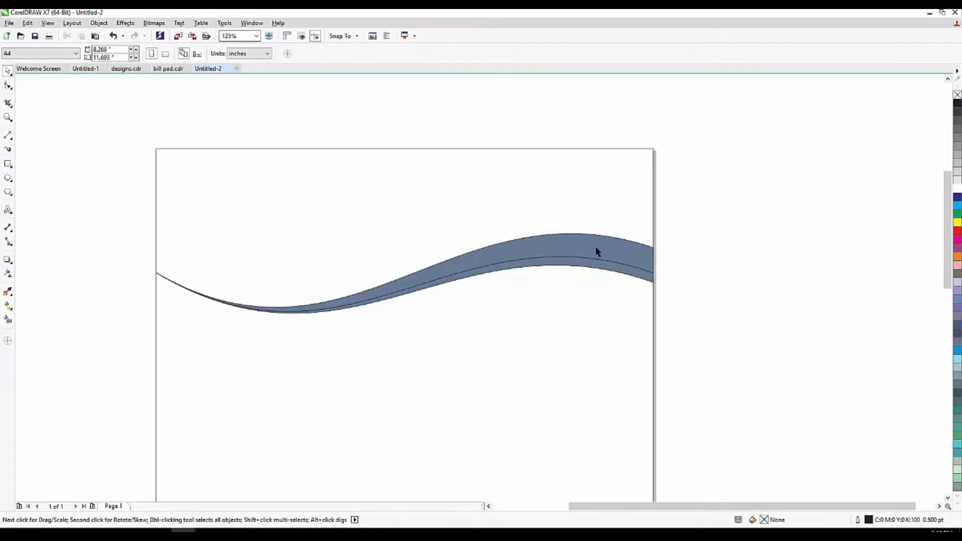
click(701, 230)
Smart-fill the area between the page top and the top wave with slate blue.
click(7, 320)
click(269, 180)
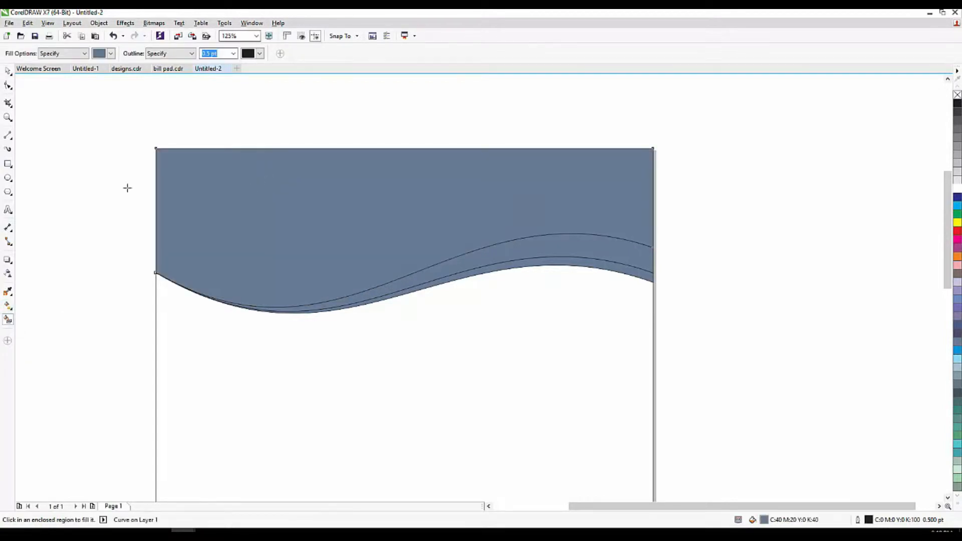
click(7, 71)
click(92, 238)
Test-move the top shape and lower strip, undo both, and select the thin lower strip.
drag(447, 229, 441, 188)
key(ctrl+z)
click(770, 222)
scroll(643, 263, up, 1)
drag(626, 277, 631, 316)
key(ctrl+z)
click(713, 266)
click(646, 288)
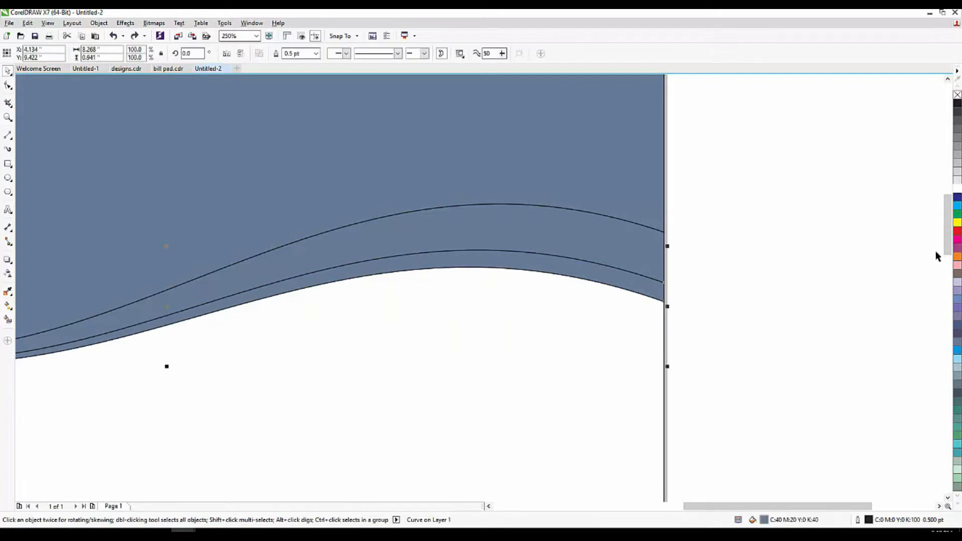
Fill the thin lower strip and the large top shape with dark blue.
click(956, 201)
click(863, 217)
click(496, 171)
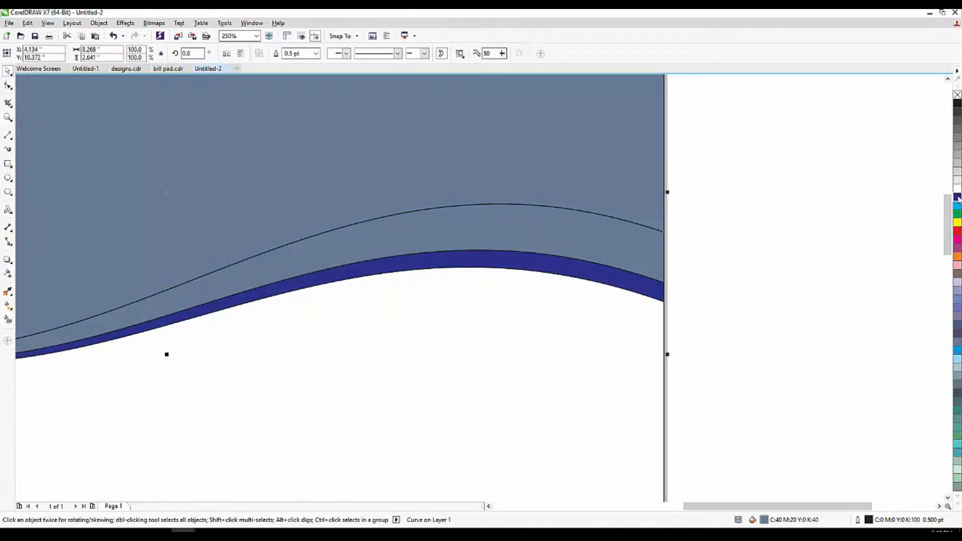
click(957, 199)
click(837, 238)
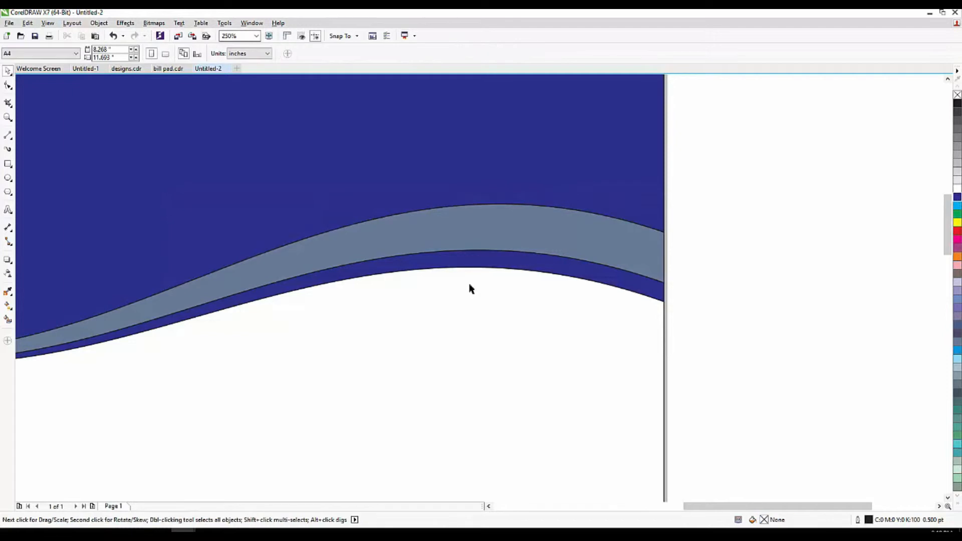
Recolour the middle wave band light grey (10% Black), then reselect the lower strip.
click(483, 254)
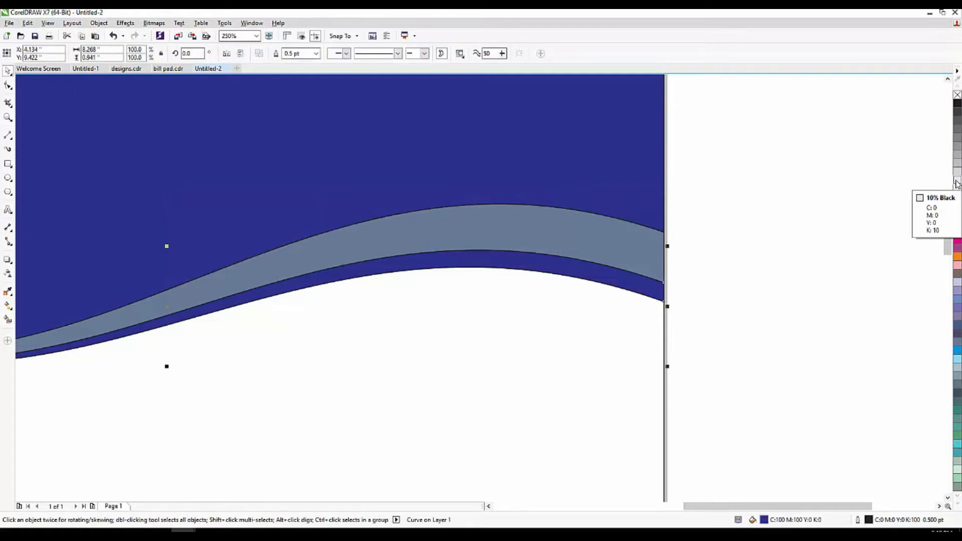
click(955, 181)
click(818, 216)
click(614, 260)
key(ctrl+z)
drag(615, 257, 618, 227)
key(ctrl+z)
click(957, 182)
click(524, 279)
scroll(525, 279, down, 2)
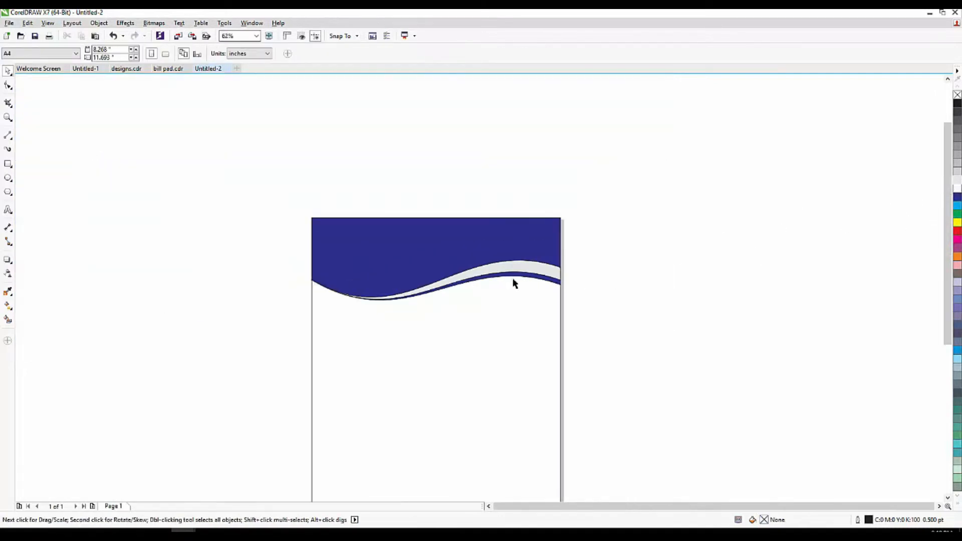
scroll(371, 278, up, 2)
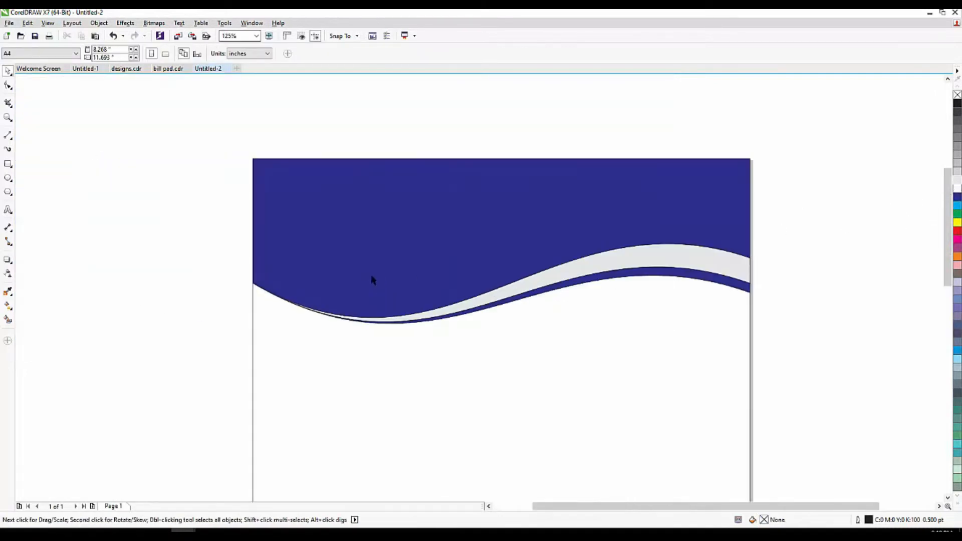
click(650, 277)
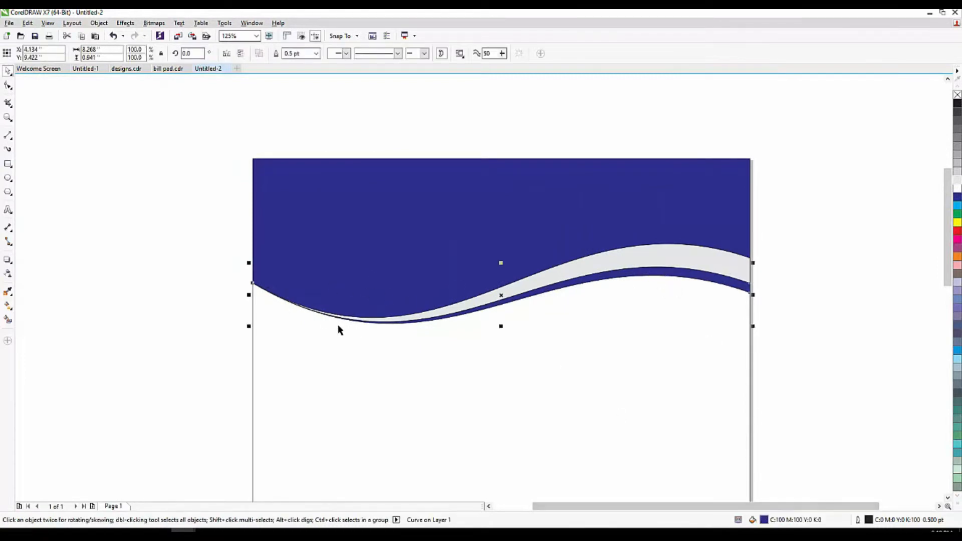
Give the thin lower strip a navy-to-white fountain fill and open the Edit Fill dialog.
click(5, 309)
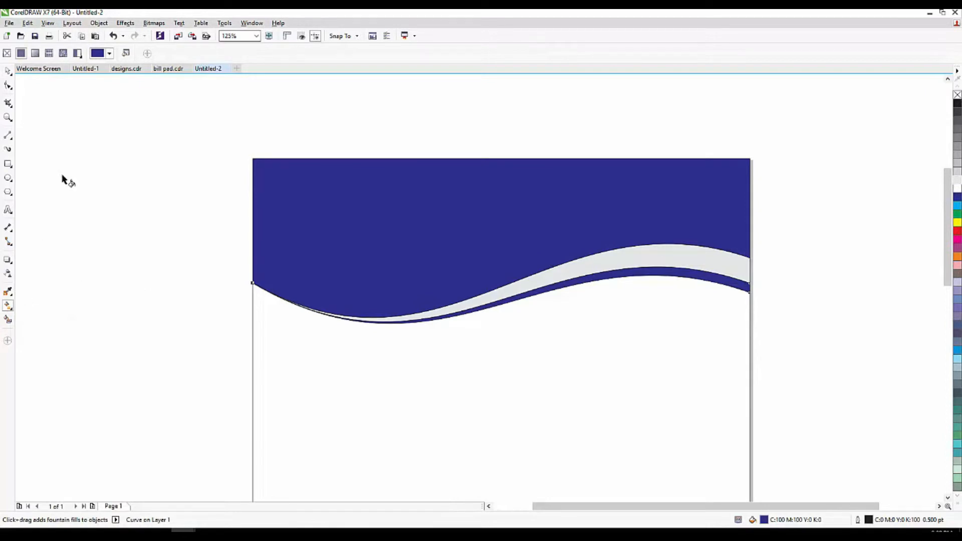
click(34, 54)
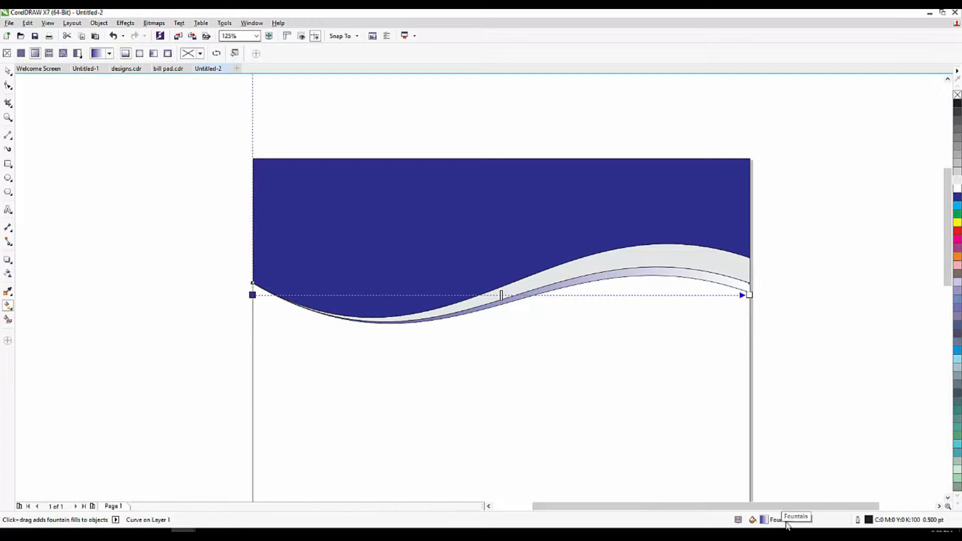
double_click(766, 522)
drag(691, 153, 637, 324)
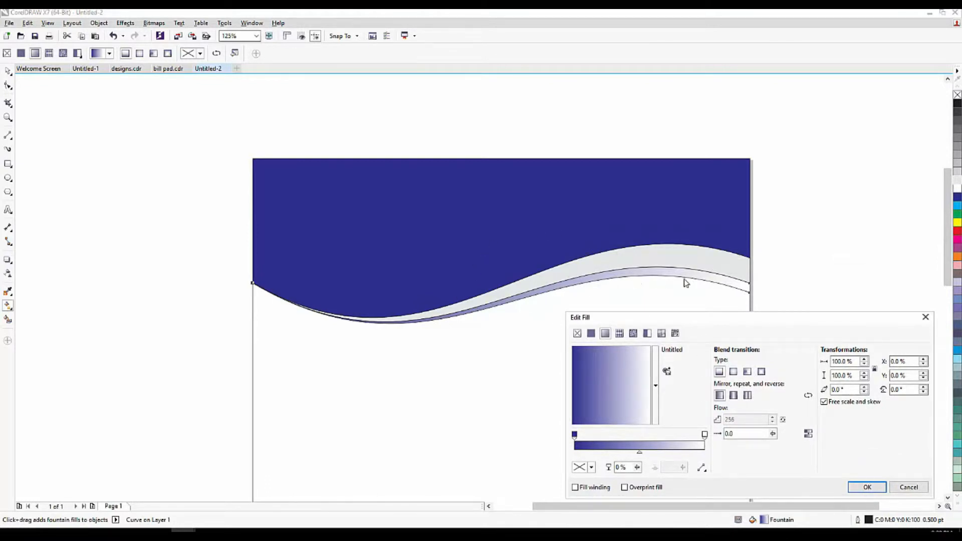
Set the gradient's end node to bright blue #104DB5.
click(704, 435)
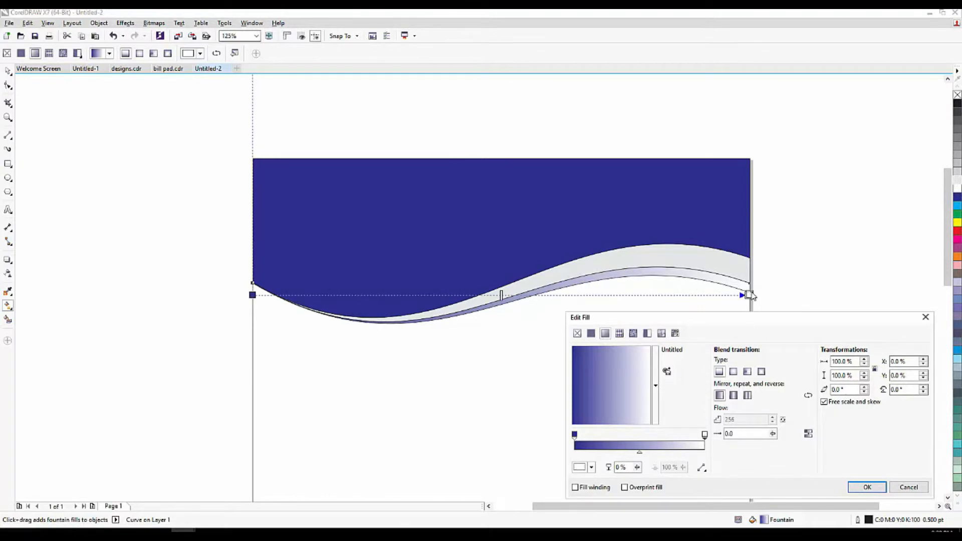
click(574, 434)
click(704, 435)
click(574, 434)
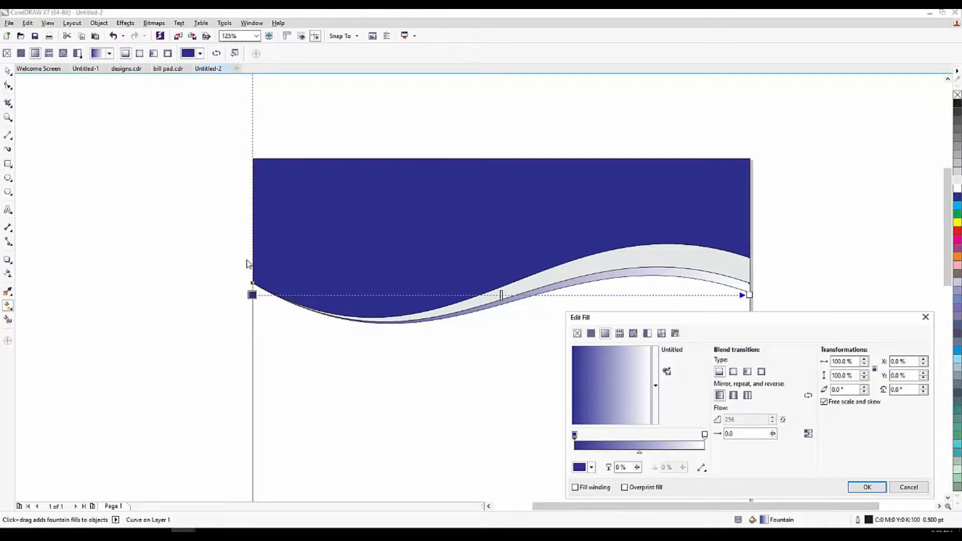
click(704, 435)
click(584, 466)
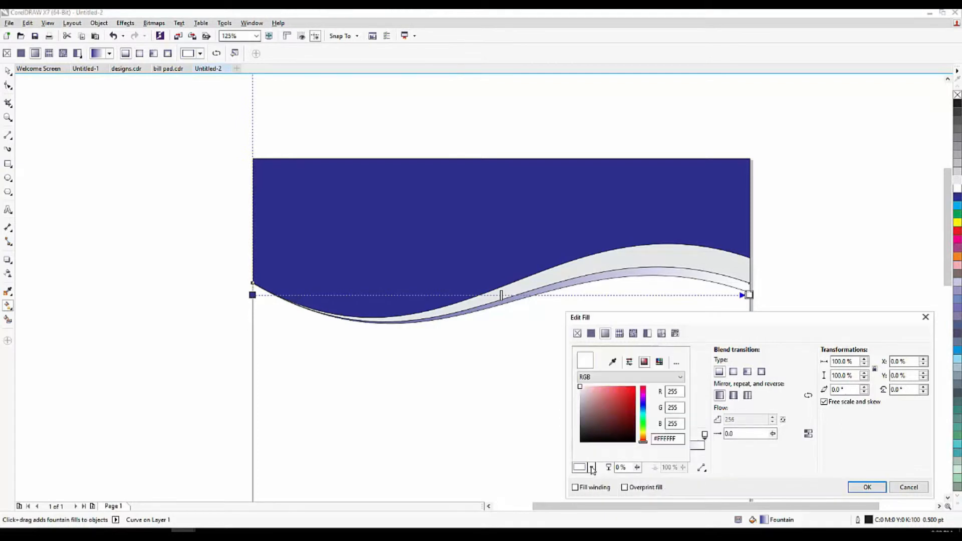
drag(646, 412, 645, 409)
click(630, 403)
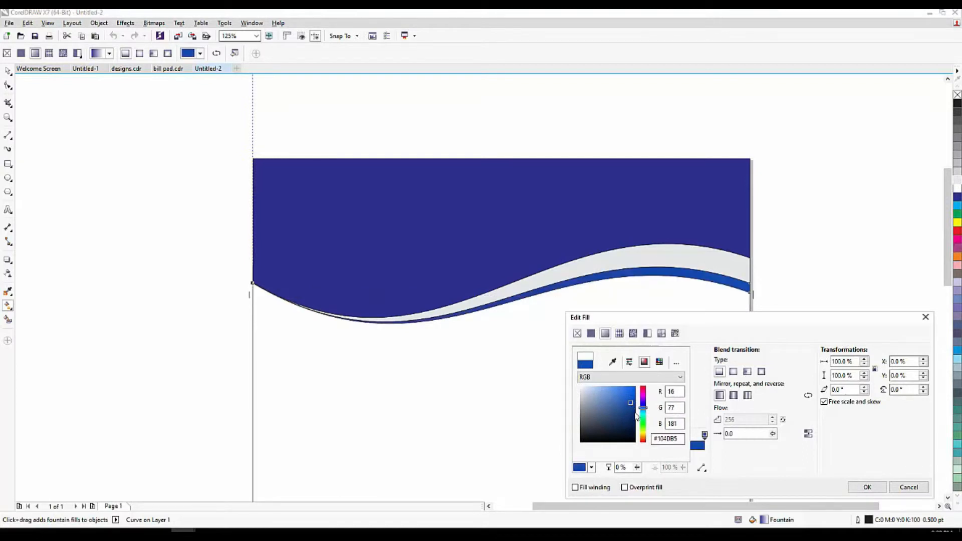
click(723, 456)
Change the gradient's start node from white to light cyan C45 M0 Y0 K0.
click(575, 436)
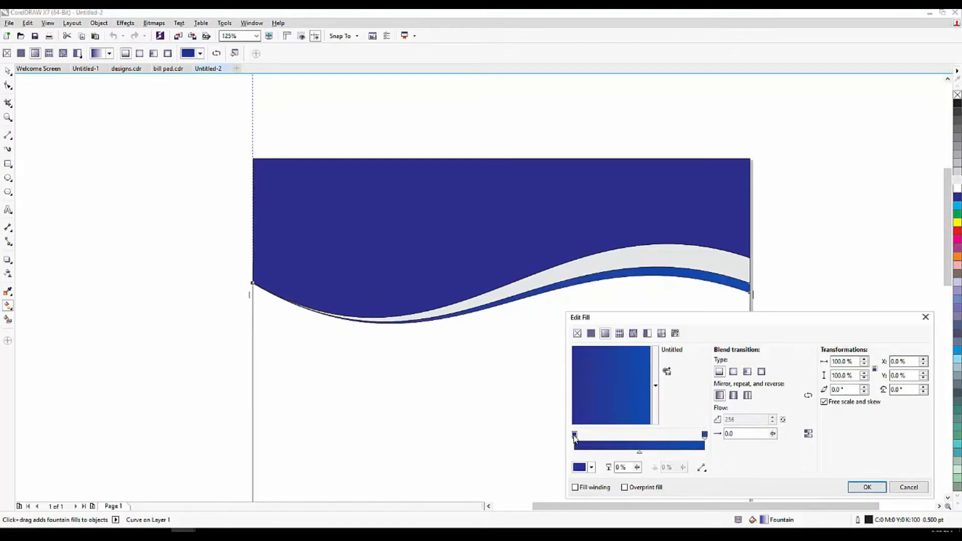
click(584, 467)
click(582, 393)
drag(581, 392, 586, 402)
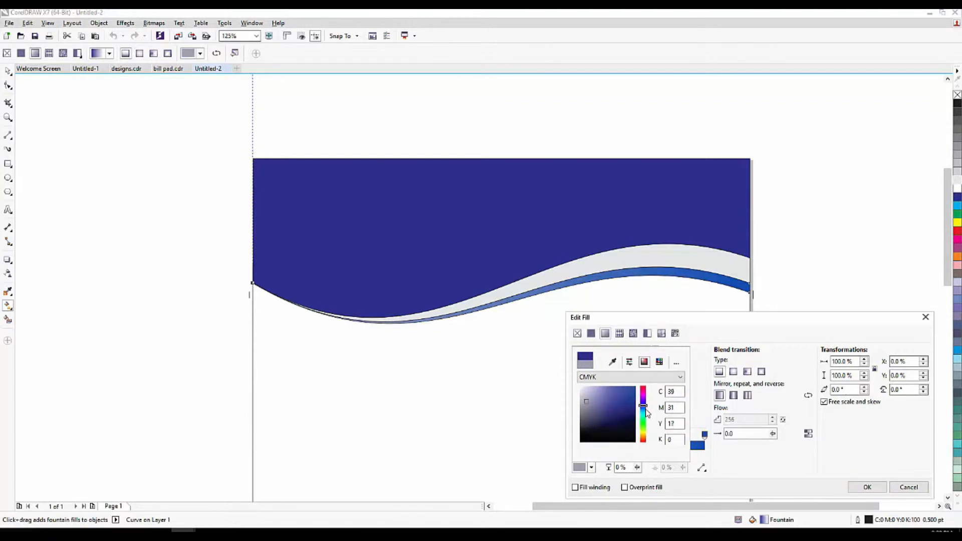
click(643, 411)
click(610, 388)
click(610, 386)
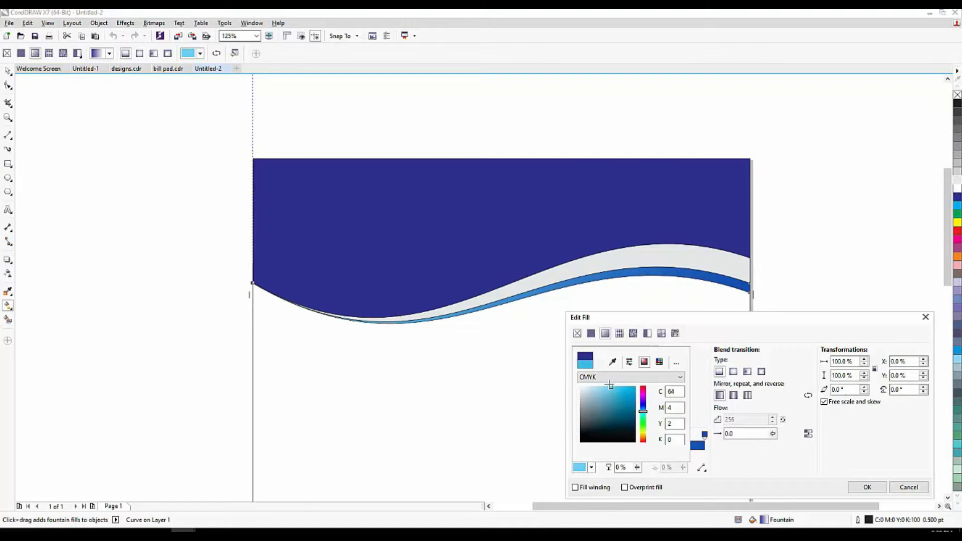
click(747, 407)
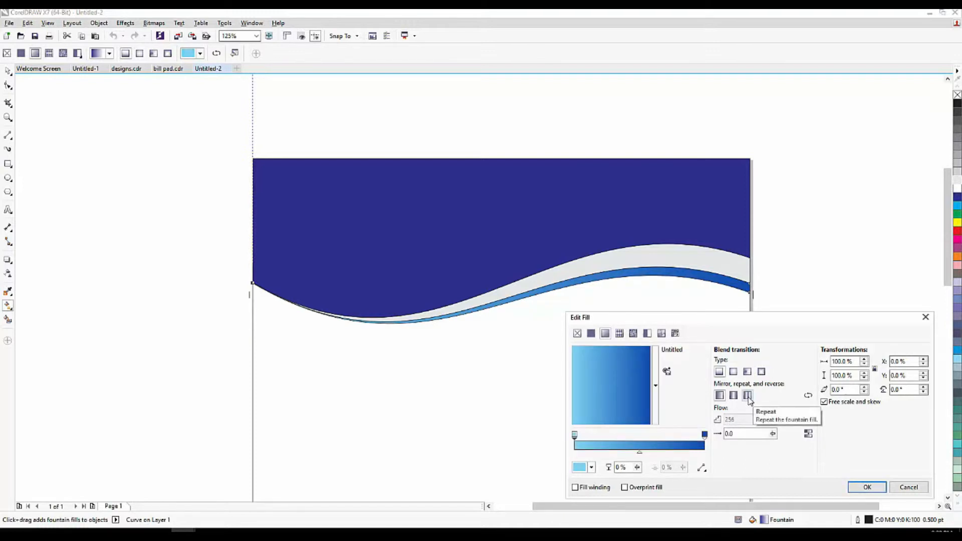
Make the fountain fill repeat and add colour nodes at 51%, 64% and 76%.
click(747, 395)
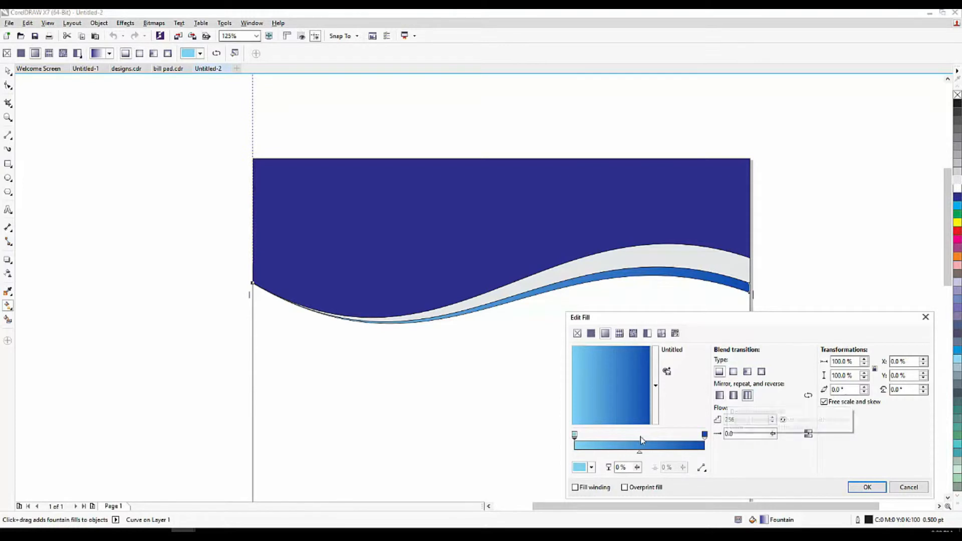
double_click(674, 440)
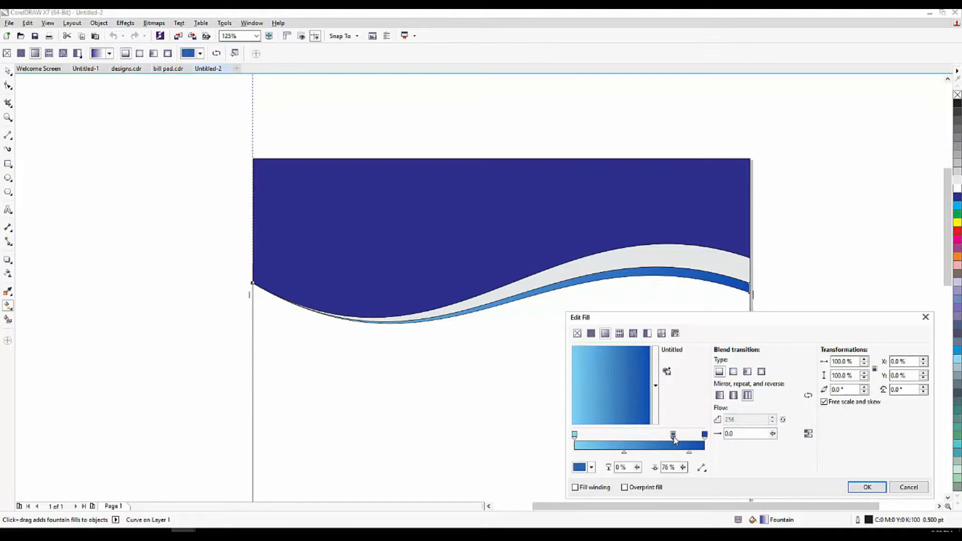
double_click(660, 436)
double_click(641, 434)
drag(661, 434, 657, 435)
Colour the 51% node dark blue and the 64% node light cyan.
click(641, 435)
click(592, 467)
click(626, 412)
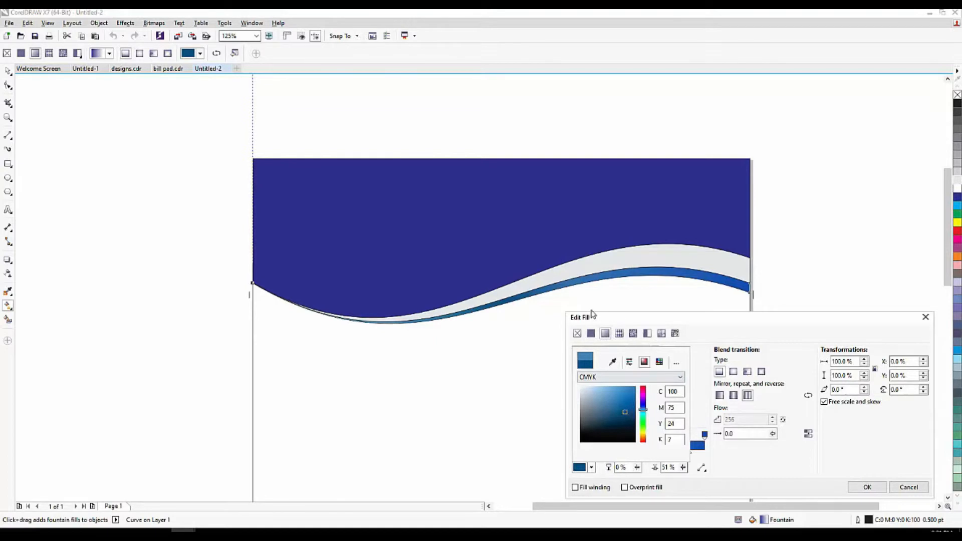
click(721, 463)
click(658, 435)
click(591, 466)
click(643, 414)
click(614, 389)
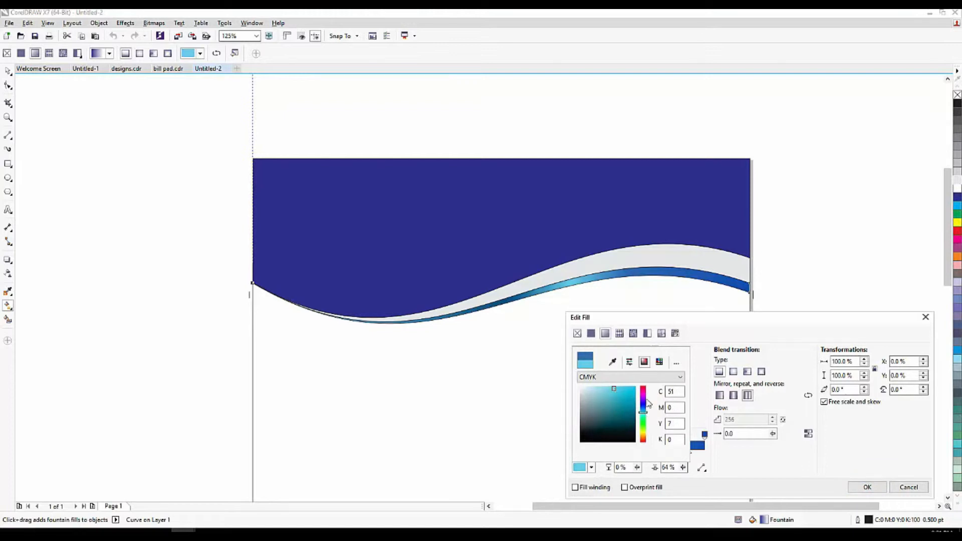
click(703, 432)
Colour the 76% node deep navy, apply the fill, and remove the stripe's outline.
click(673, 435)
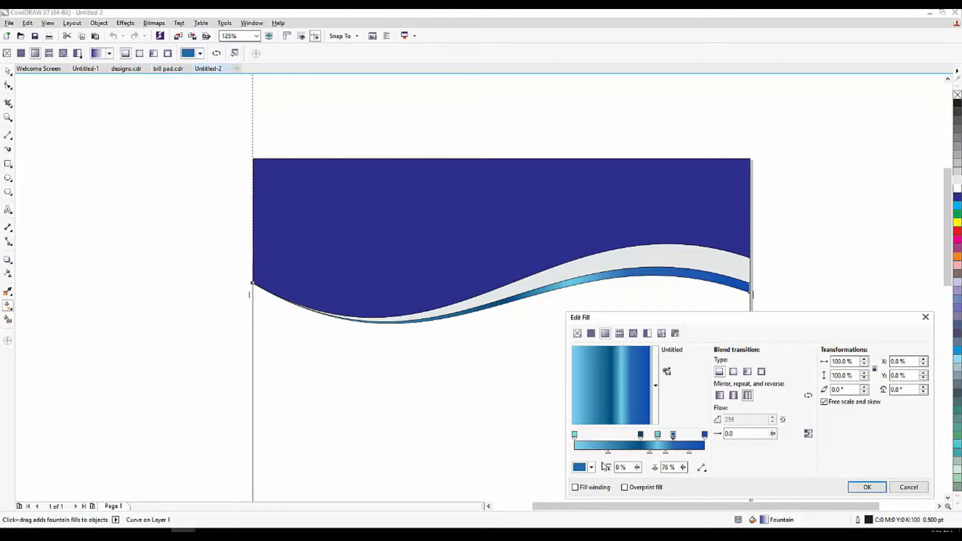
click(592, 467)
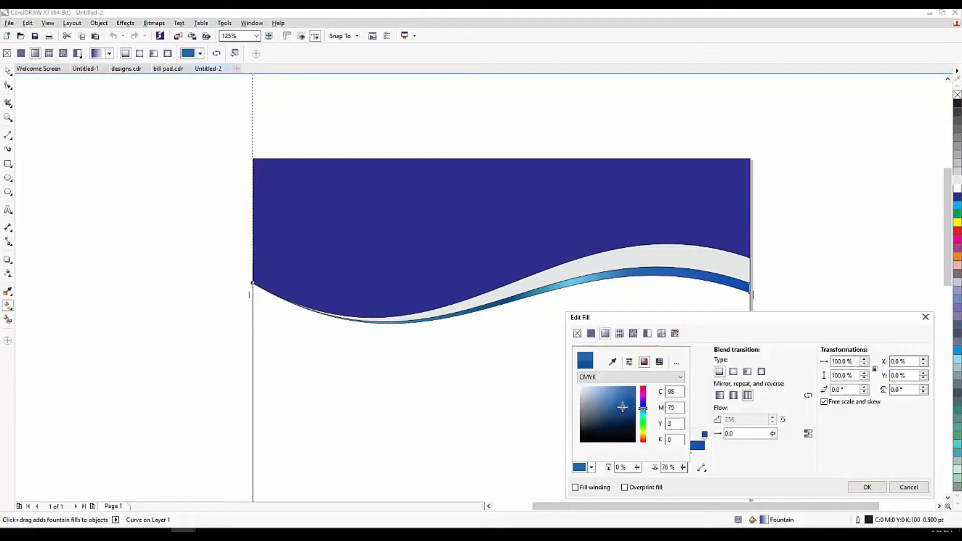
click(624, 410)
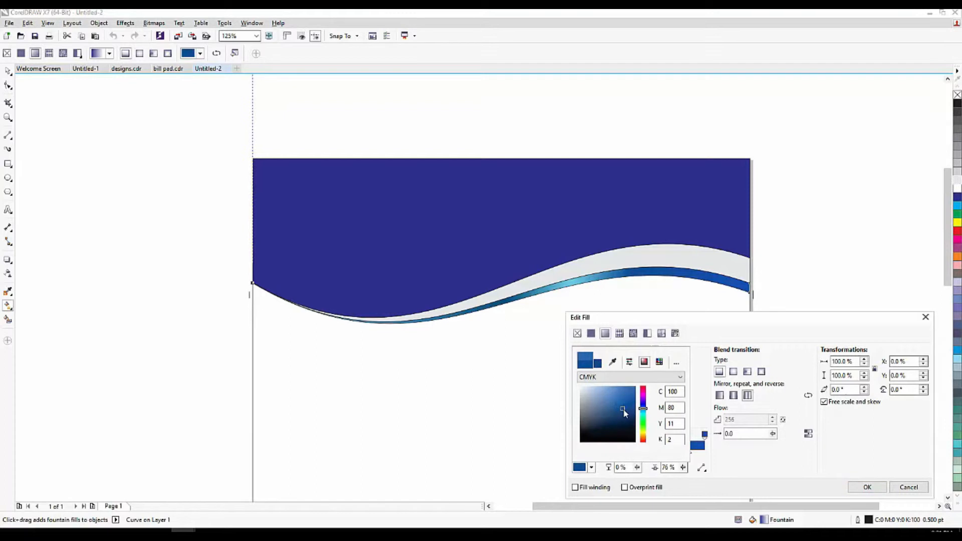
click(870, 488)
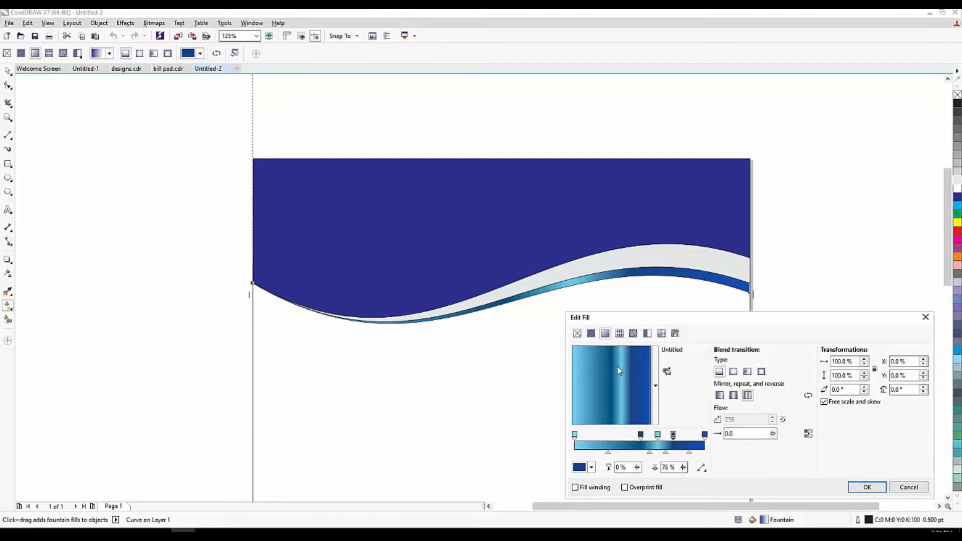
click(867, 488)
right_click(957, 95)
click(872, 178)
Select the light middle wave stripe and undo an accidental change to it.
scroll(595, 274, up, 2)
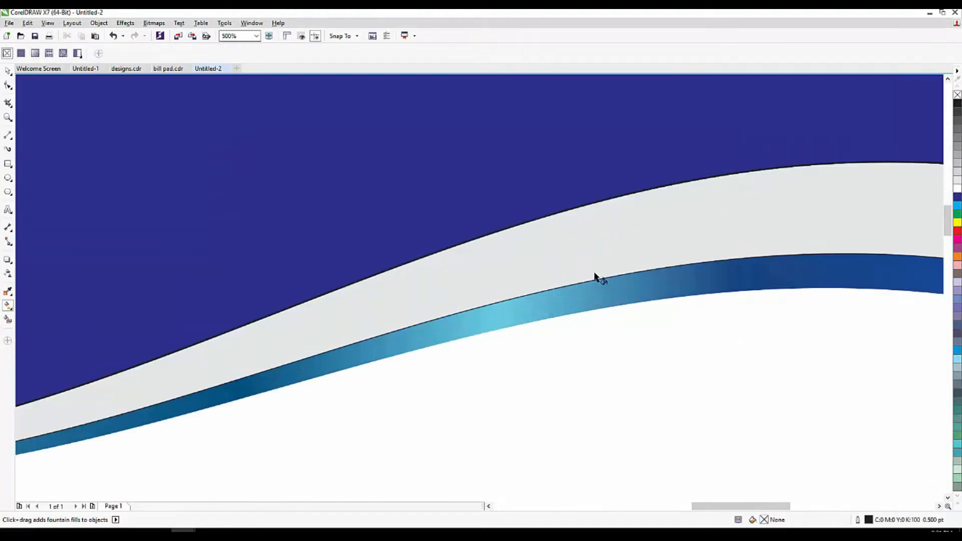
scroll(419, 326, down, 3)
scroll(389, 323, up, 1)
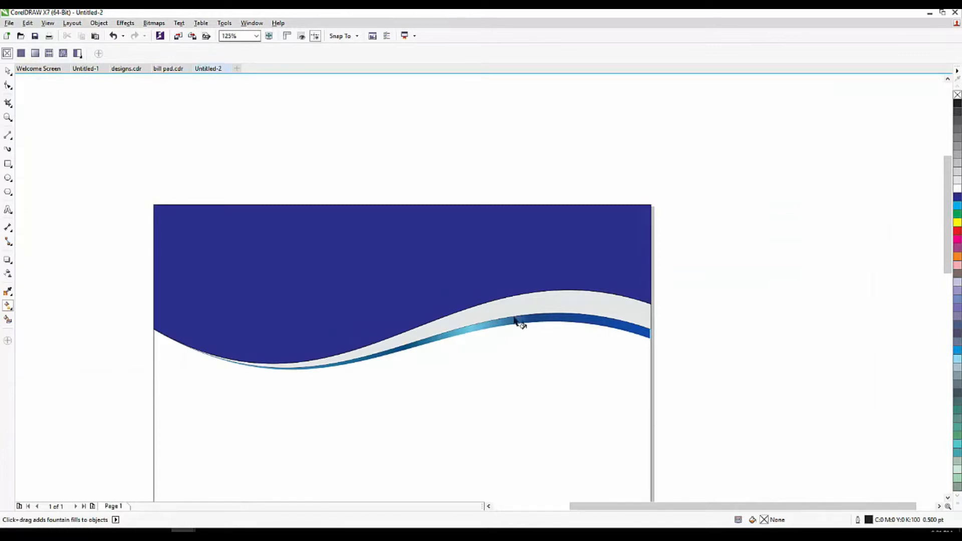
click(7, 70)
click(530, 300)
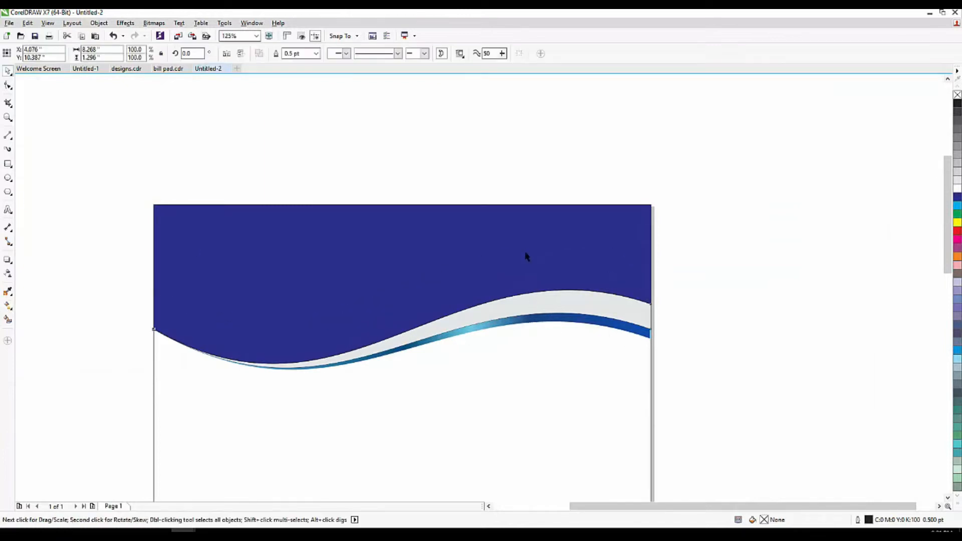
key(shift+s)
key(ctrl+z)
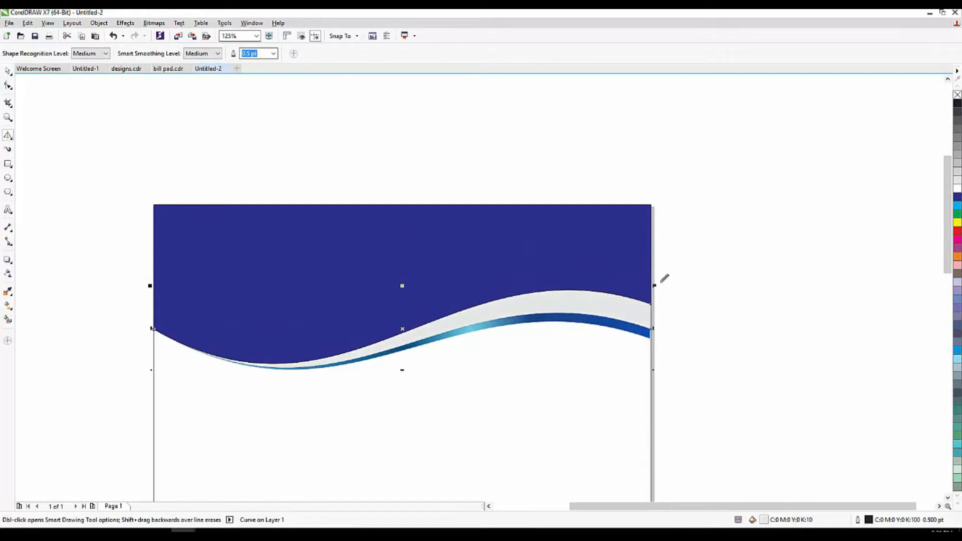
key(Escape)
Reselect the middle stripe, undo its accidental move, and fill it with 20% Black.
click(11, 75)
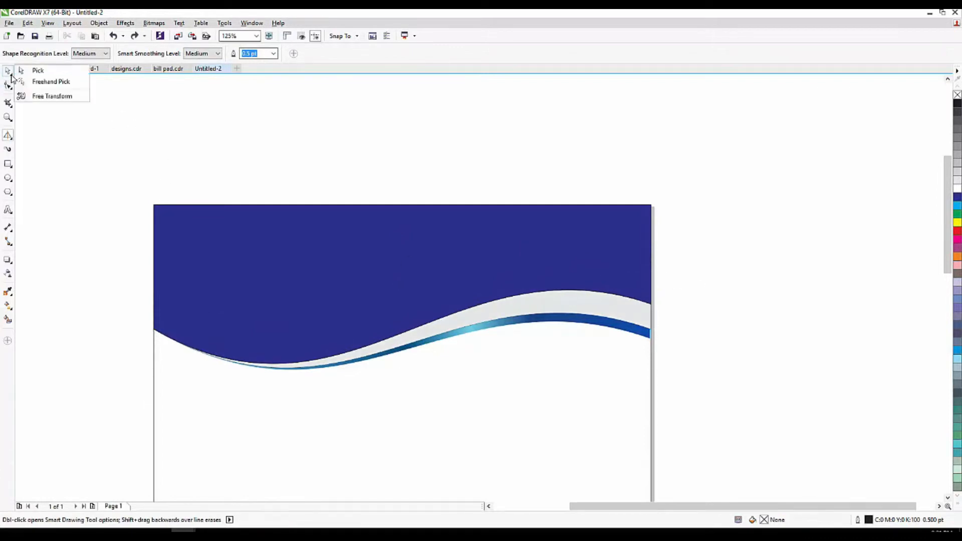
click(8, 70)
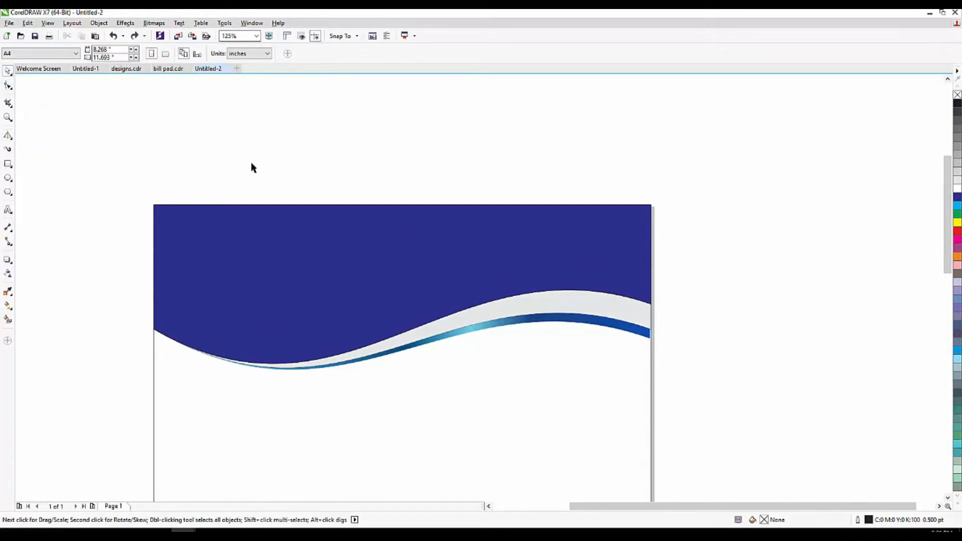
click(575, 310)
key(ctrl+z)
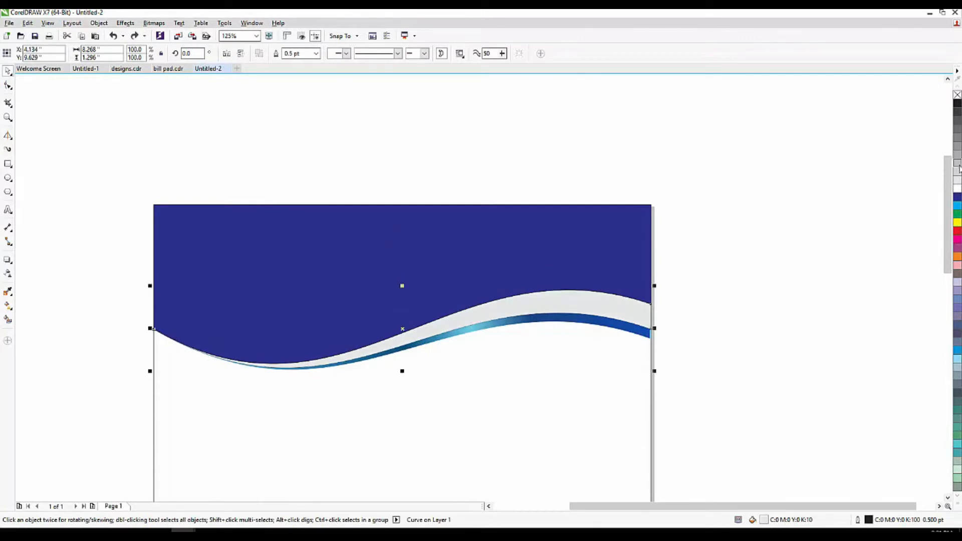
click(957, 181)
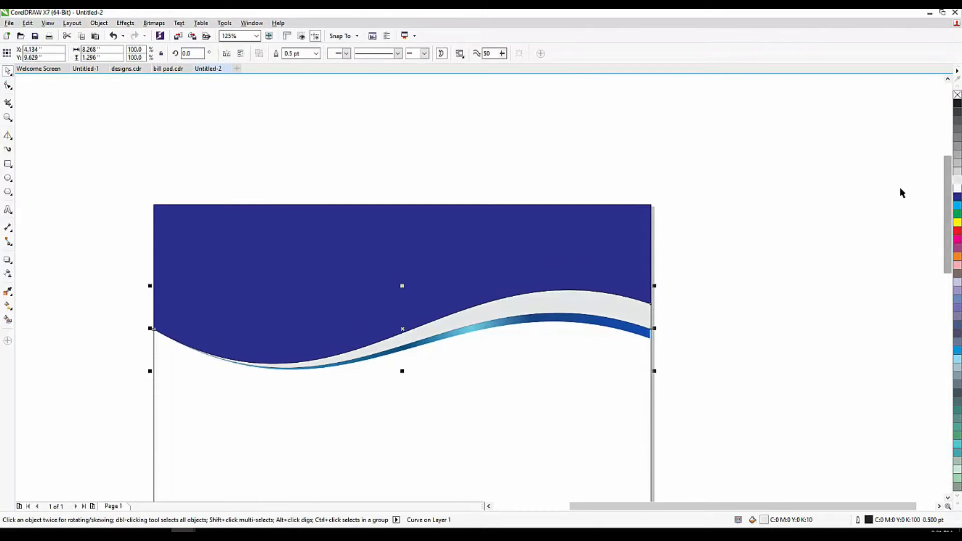
click(957, 173)
click(795, 215)
click(550, 307)
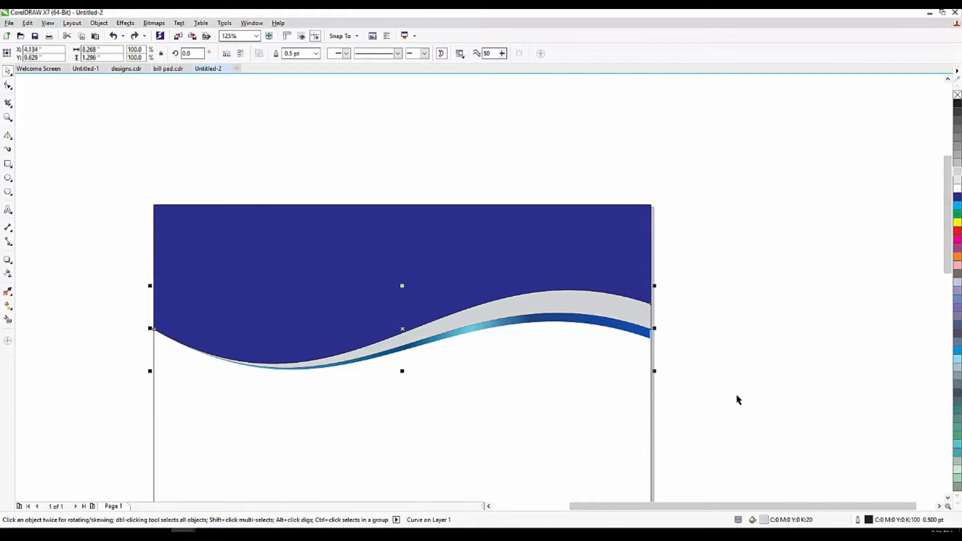
Give the grey stripe a repeating fountain fill with three extra colour nodes.
click(7, 307)
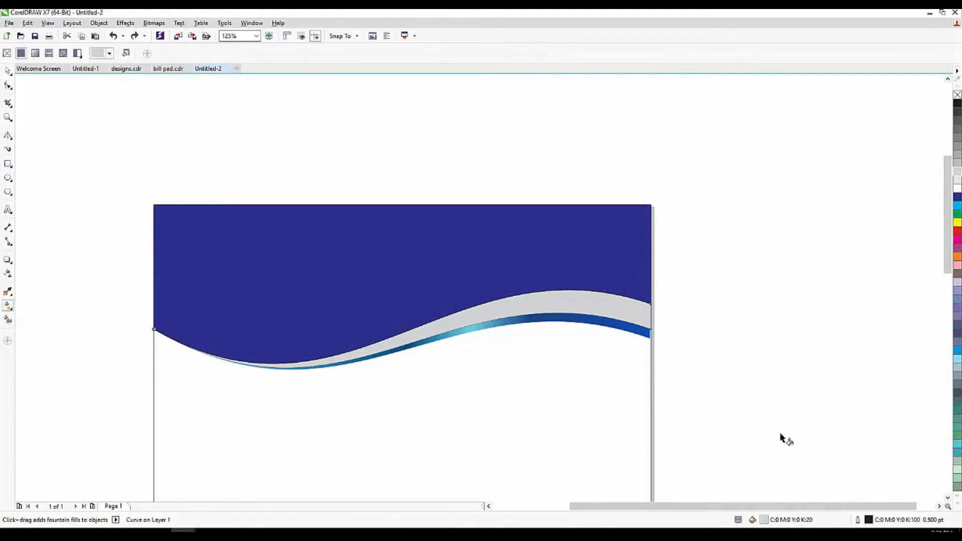
double_click(763, 521)
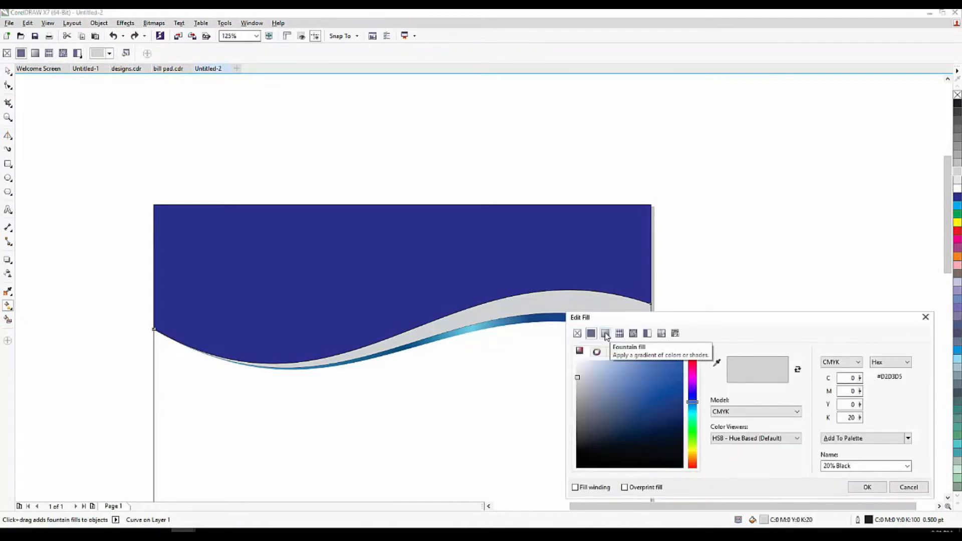
click(605, 333)
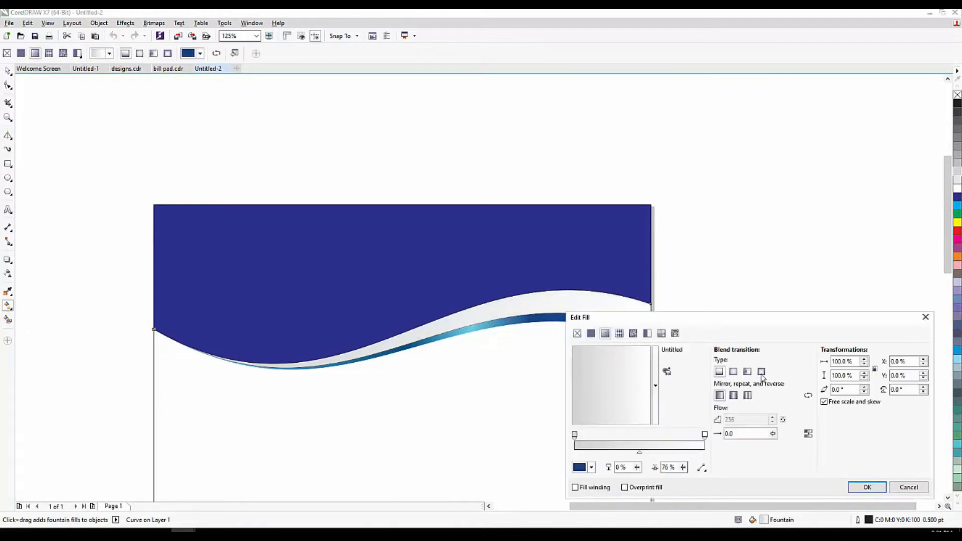
click(747, 396)
double_click(669, 439)
double_click(654, 438)
double_click(639, 437)
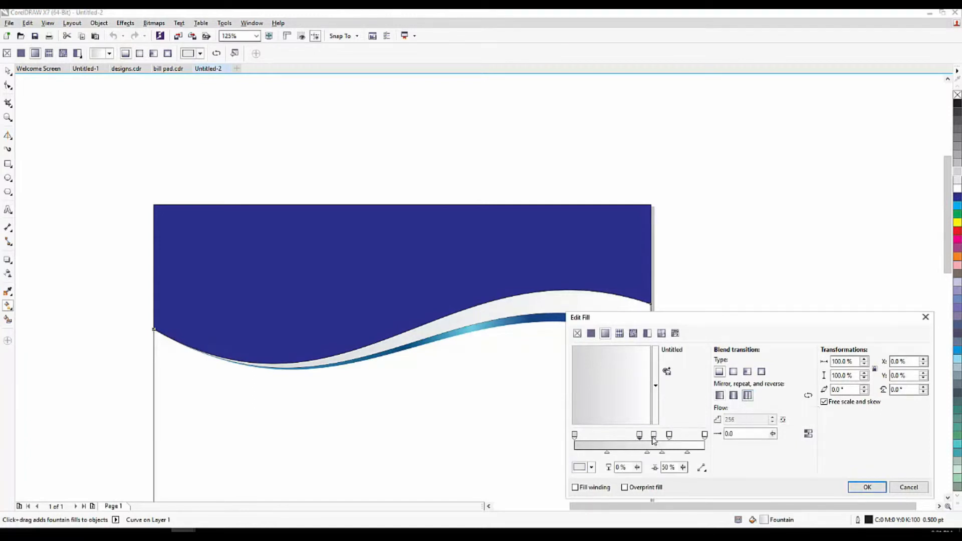
Set one gradient node to pure white and another to a light grey.
click(591, 467)
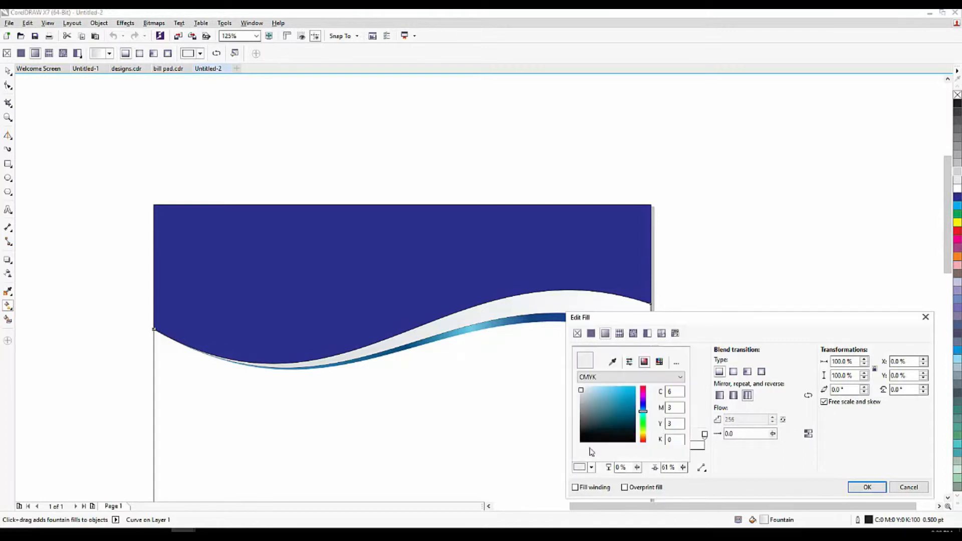
drag(581, 391, 573, 372)
click(727, 454)
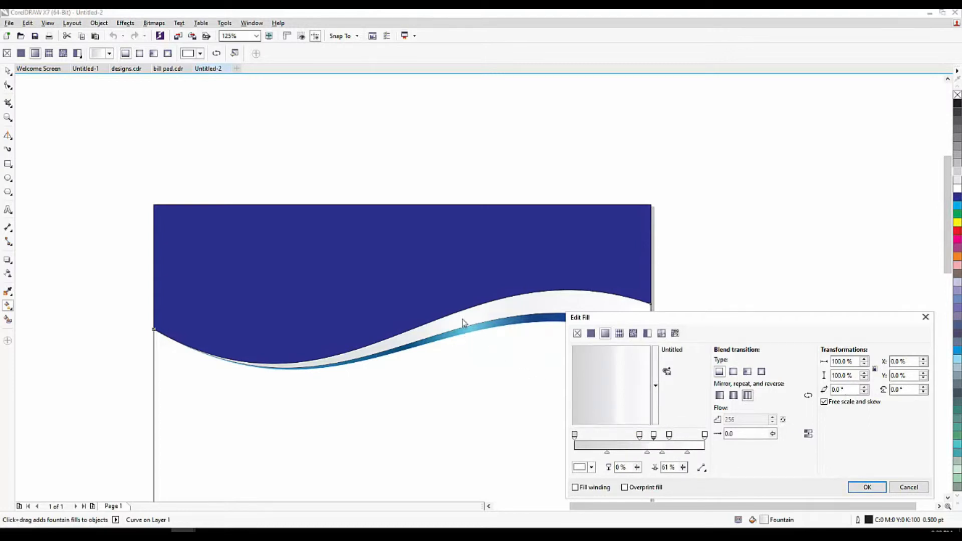
click(640, 435)
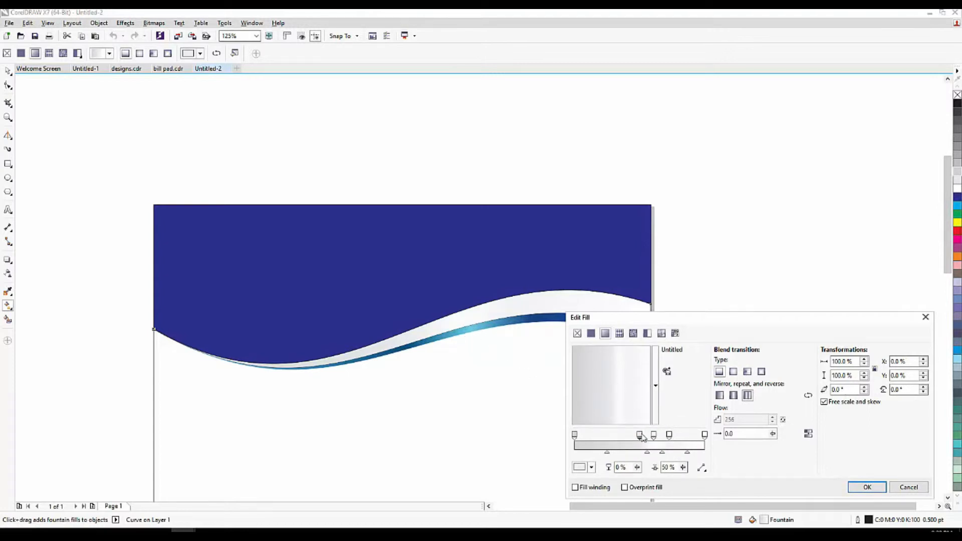
click(591, 467)
drag(580, 391, 580, 394)
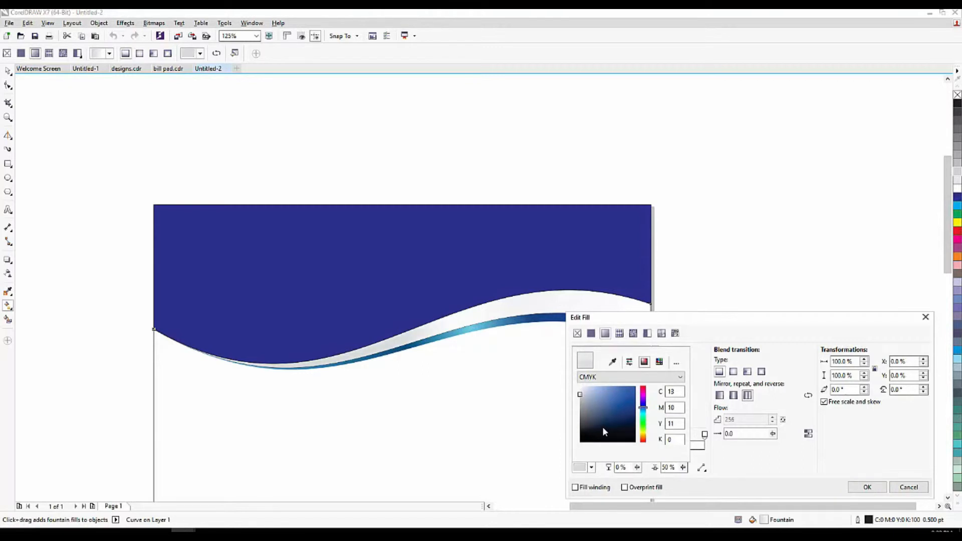
click(719, 465)
Make the 73% stop pale grey and apply the silver gradient to the band.
click(669, 435)
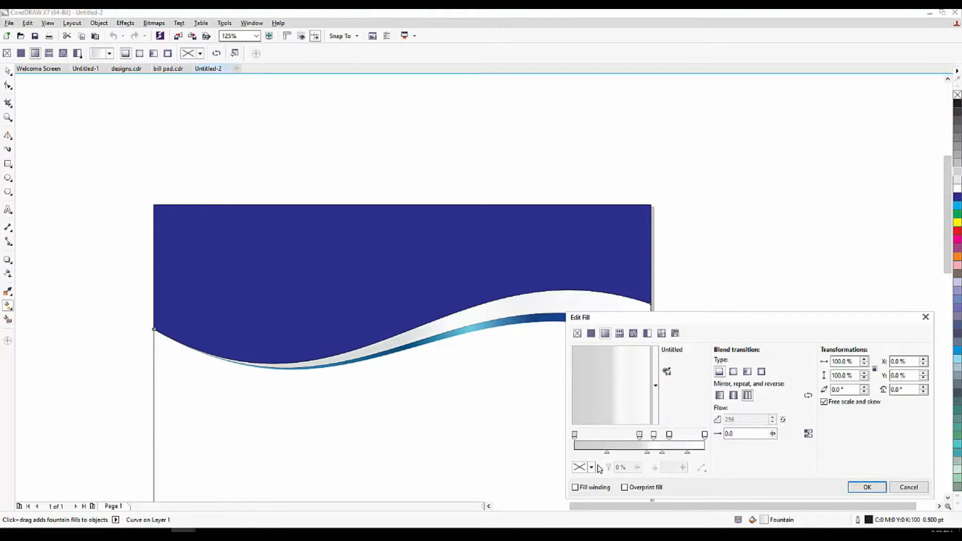
click(669, 435)
click(591, 467)
click(580, 394)
click(866, 487)
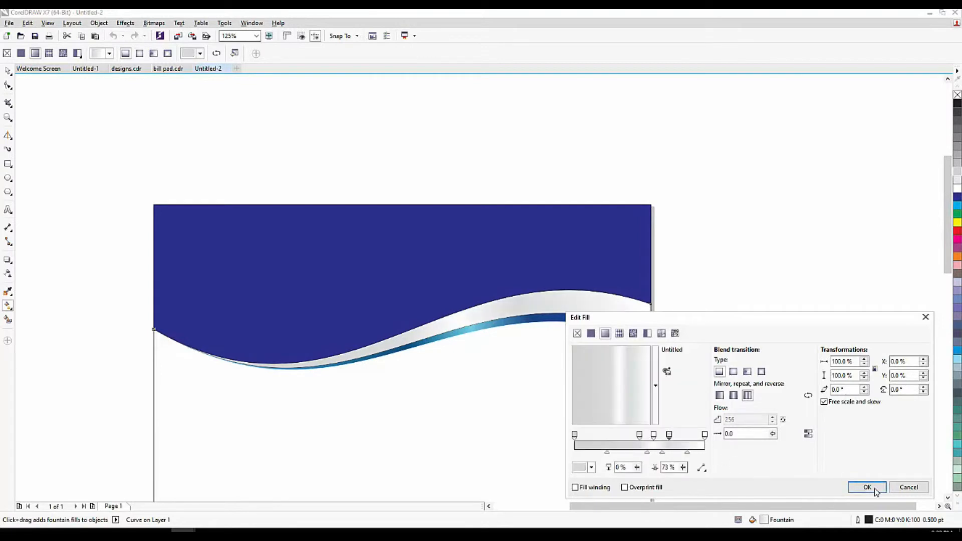
click(866, 487)
Nudge the silver band upward, then undo so it stays in place.
scroll(537, 320, down, 1)
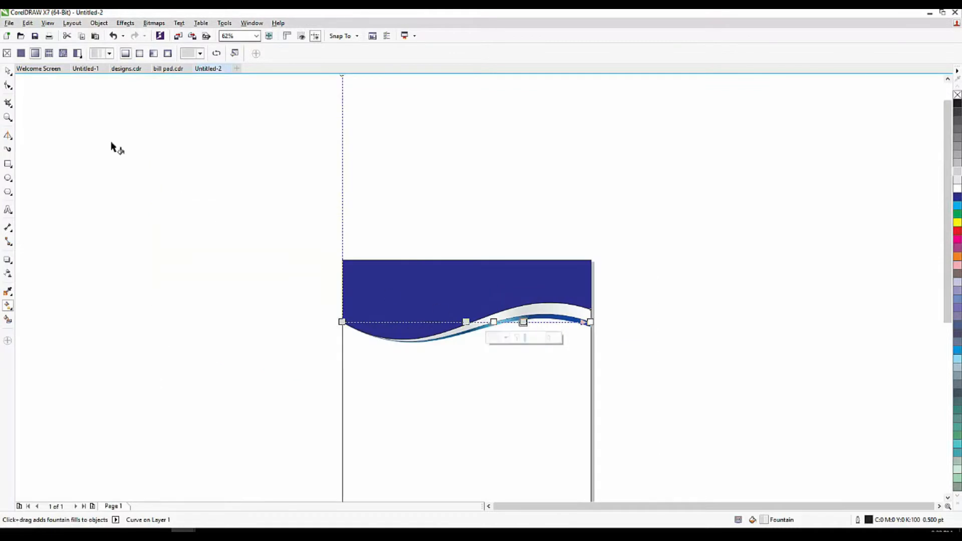
click(8, 70)
scroll(485, 322, up, 2)
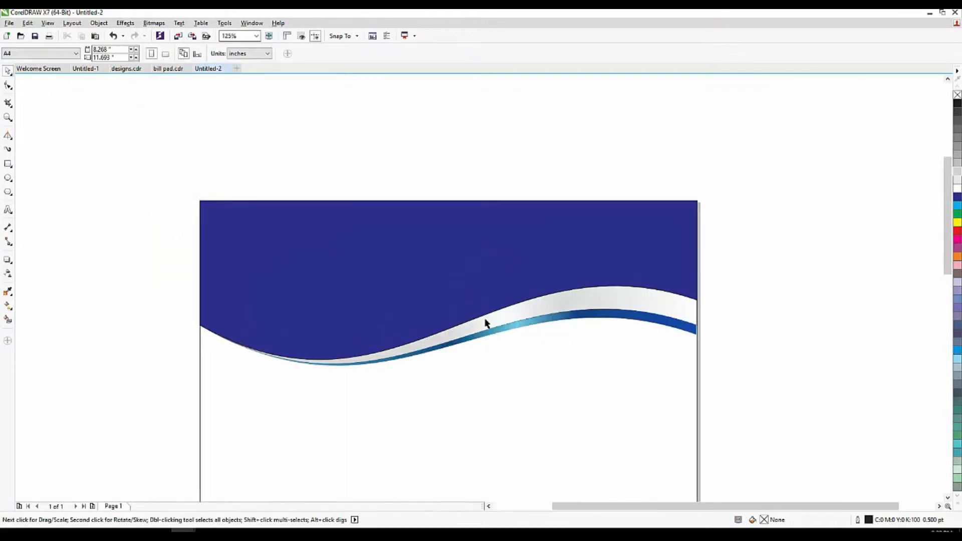
scroll(510, 343, down, 1)
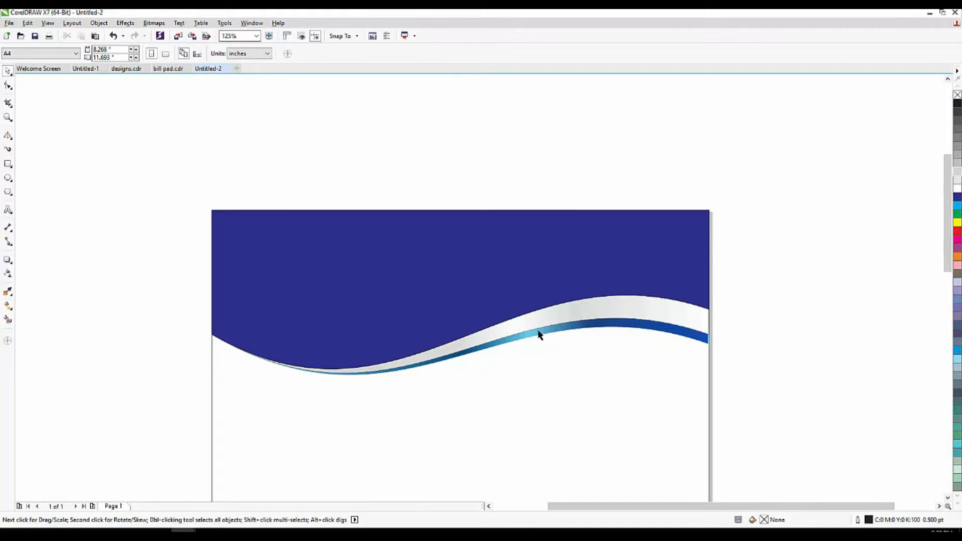
drag(543, 313, 546, 303)
key(ctrl+z)
Select the dark blue header shape and give it a linear fountain fill with the Interactive Fill tool (G).
scroll(393, 254, down, 1)
scroll(392, 251, up, 1)
click(389, 205)
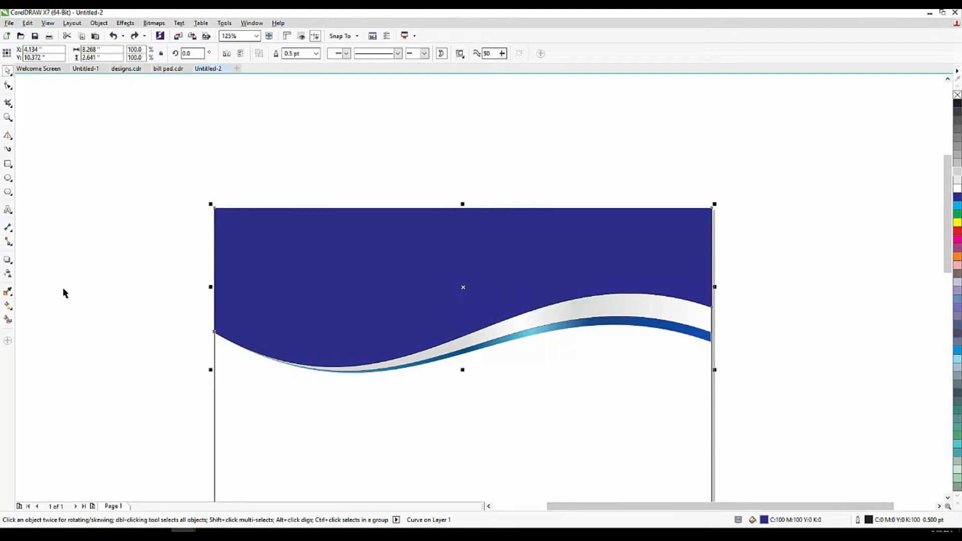
key(g)
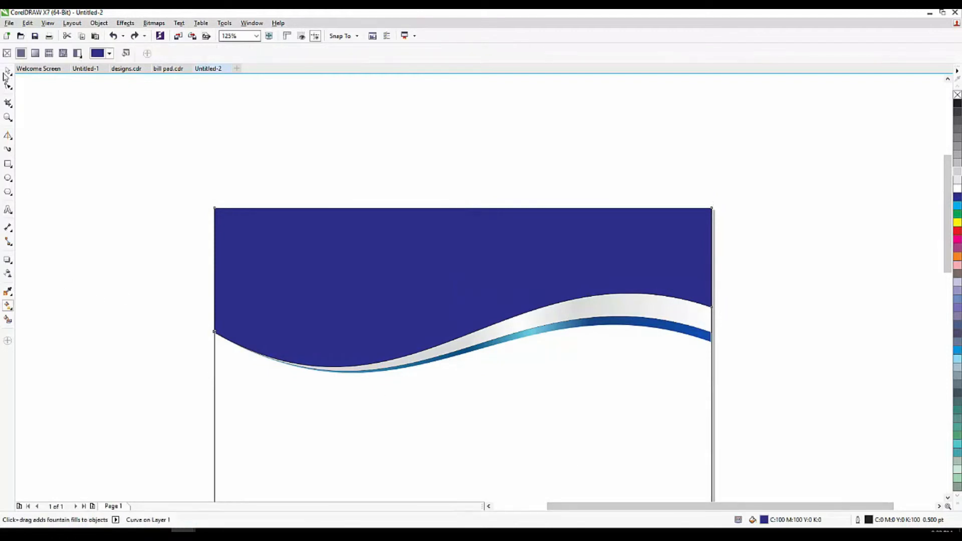
click(35, 55)
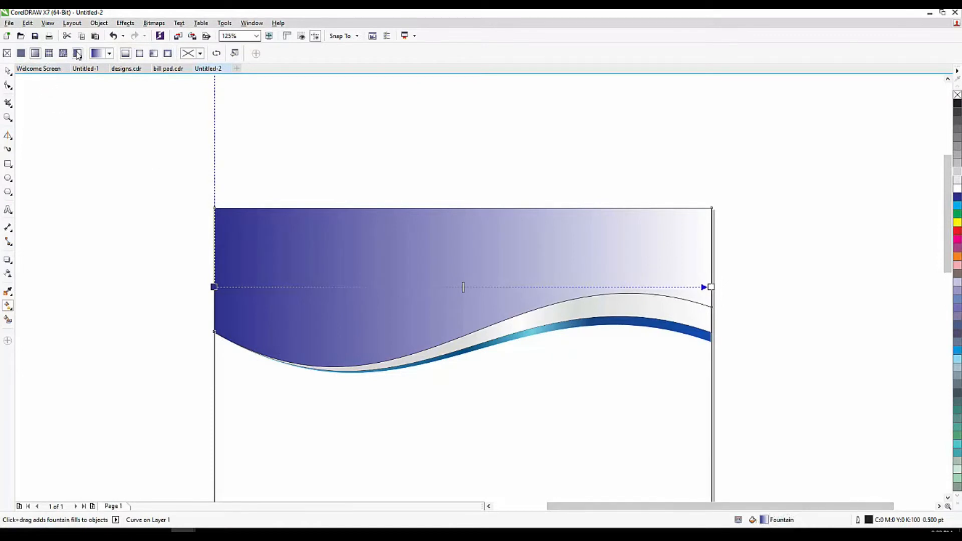
Switch the header to an elliptical fountain fill with a darker blue end stop.
click(139, 54)
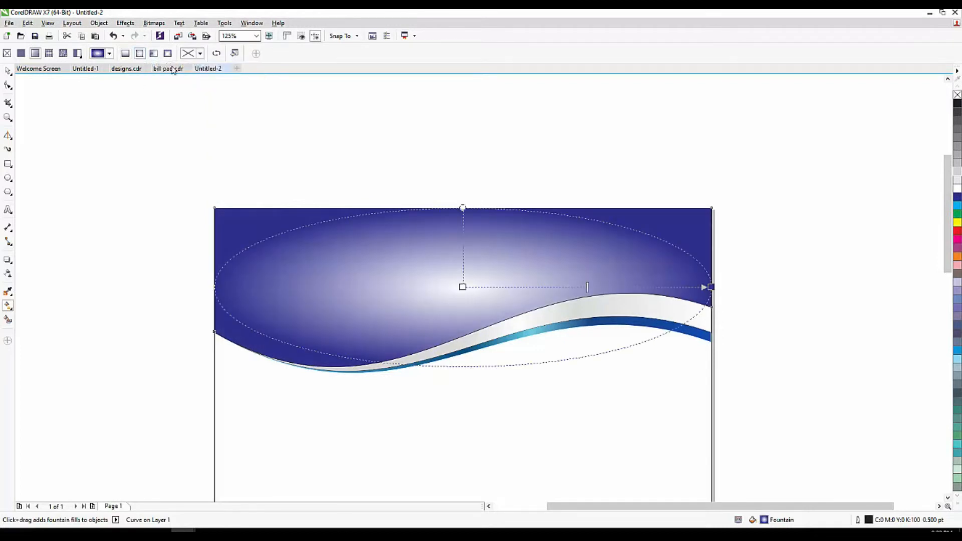
double_click(764, 520)
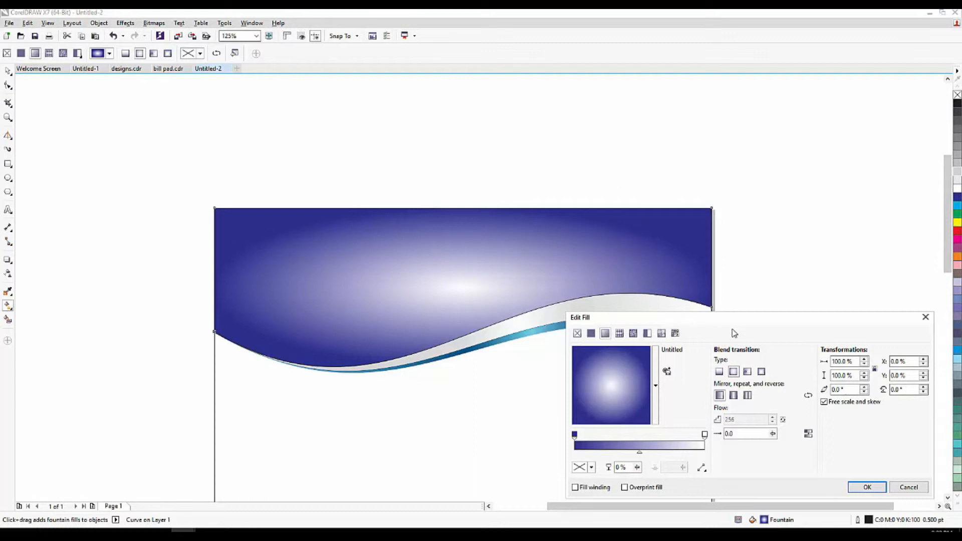
drag(672, 318, 614, 180)
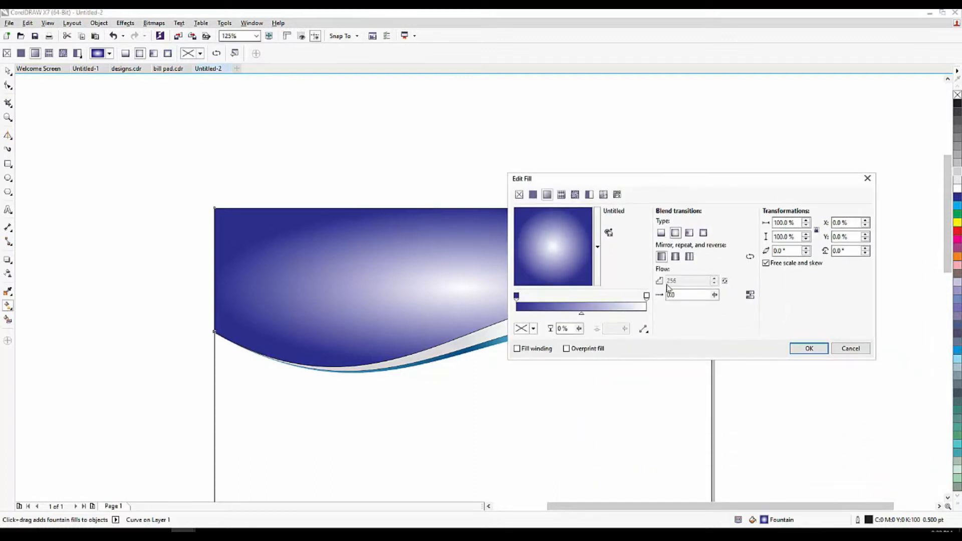
click(646, 297)
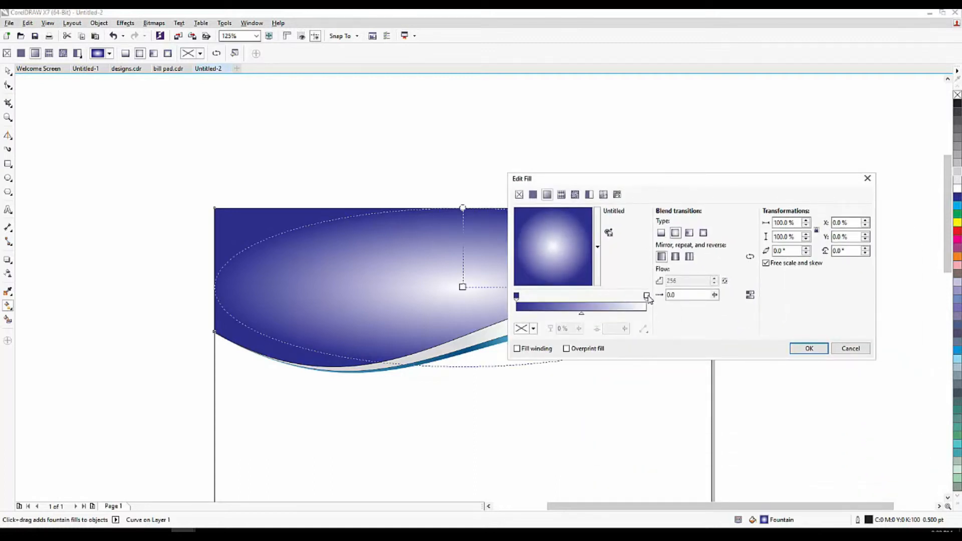
click(523, 328)
drag(585, 406, 568, 380)
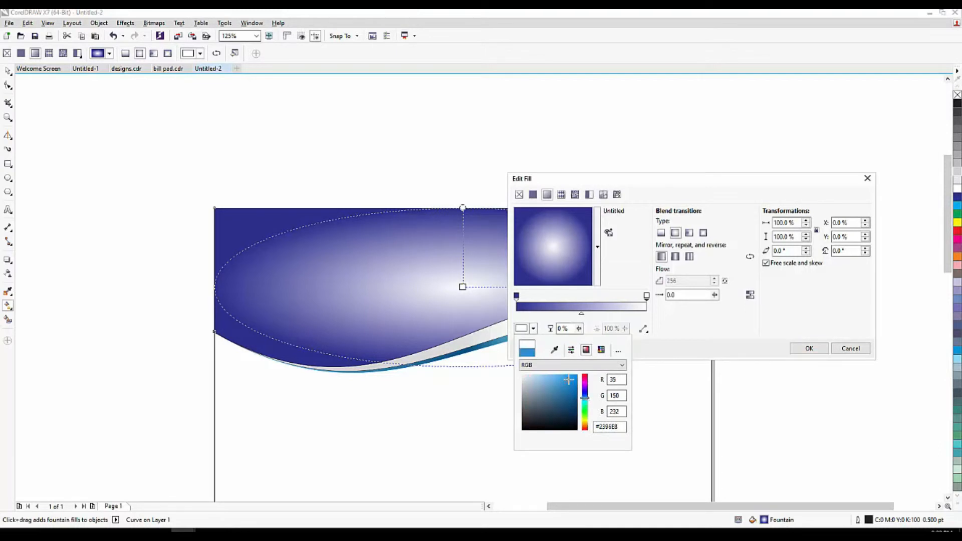
click(521, 295)
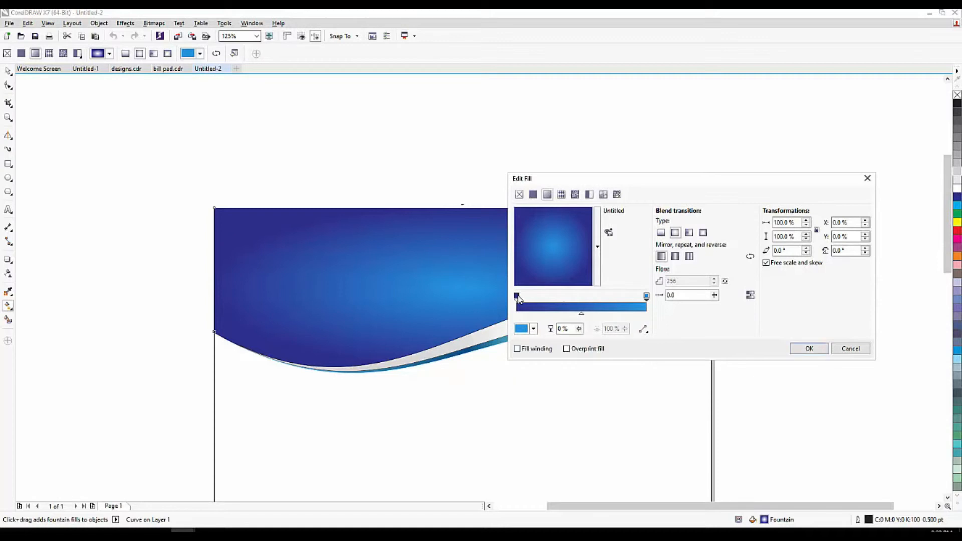
click(533, 328)
click(569, 386)
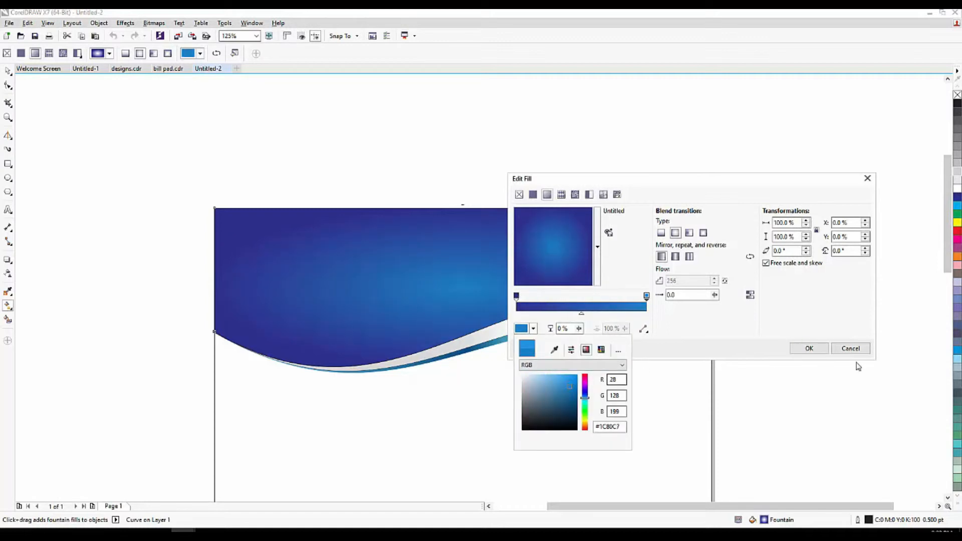
click(809, 348)
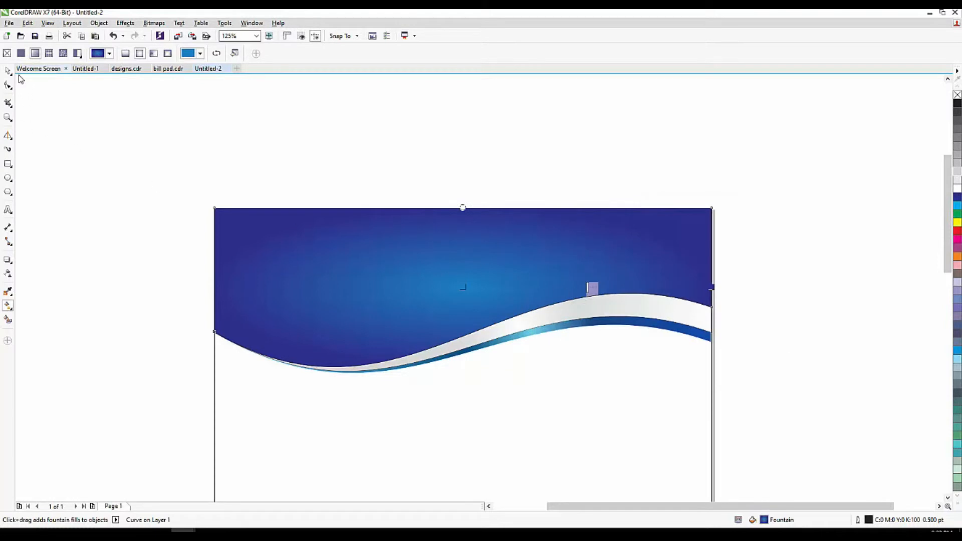
Brighten the end stop's blue, lighten the start stop to purple-blue, and apply the gradient.
double_click(764, 521)
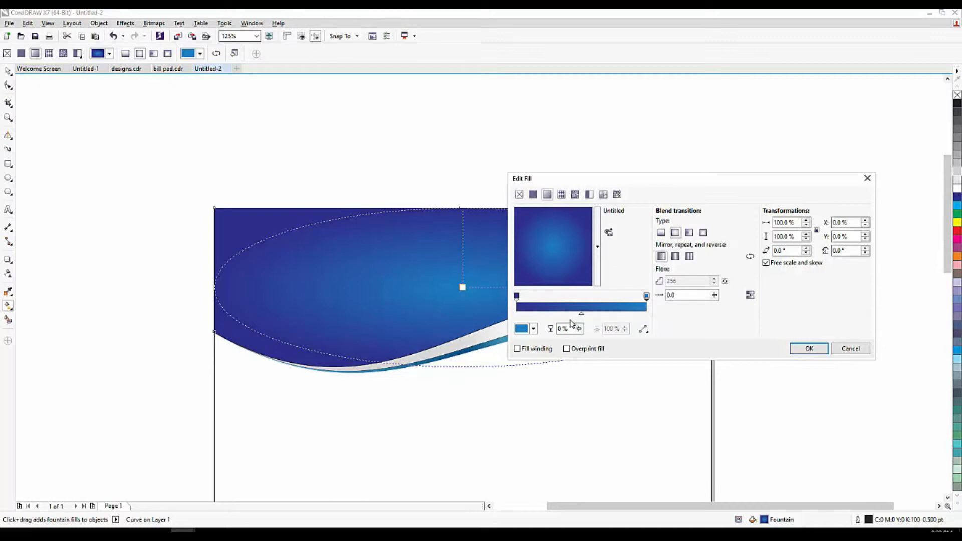
click(526, 328)
click(570, 382)
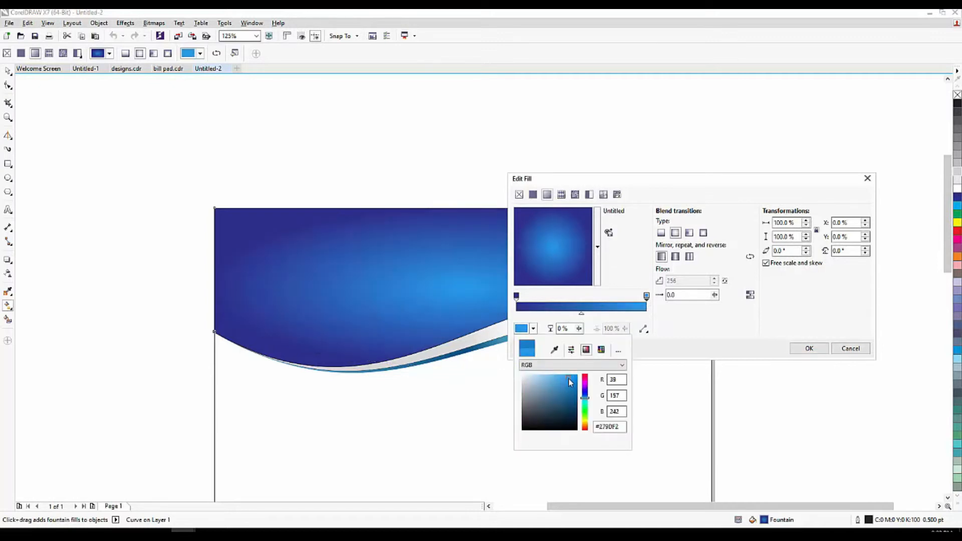
click(517, 300)
click(517, 299)
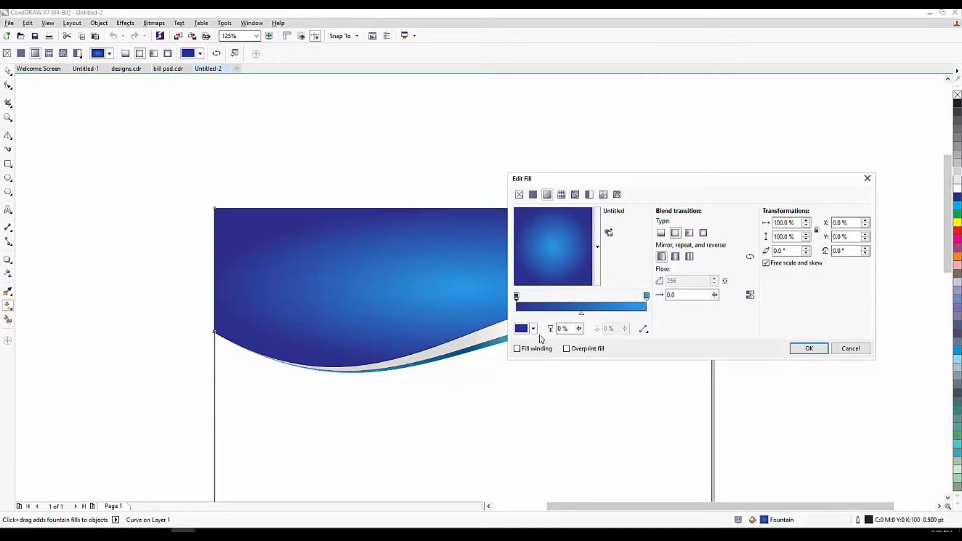
click(521, 328)
click(555, 390)
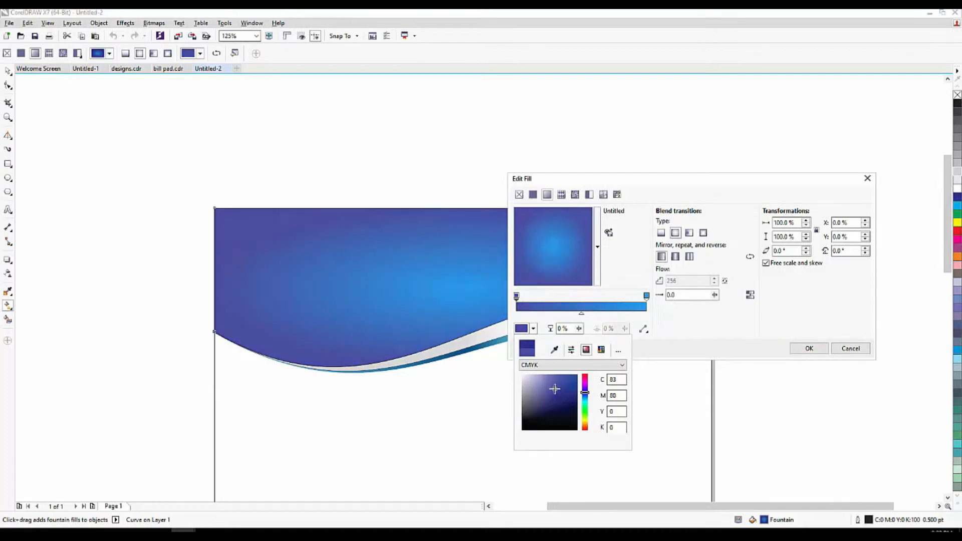
click(825, 354)
click(809, 349)
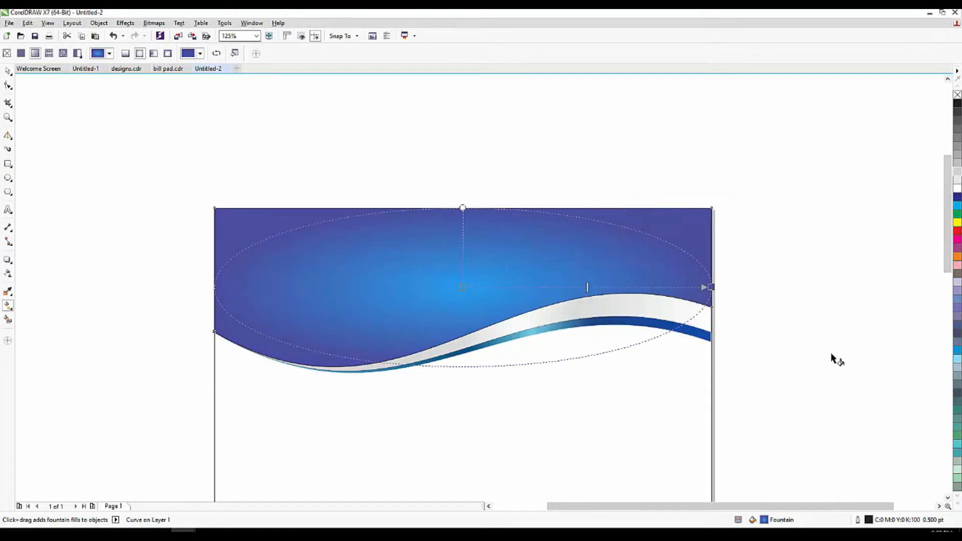
scroll(516, 303, down, 1)
click(9, 72)
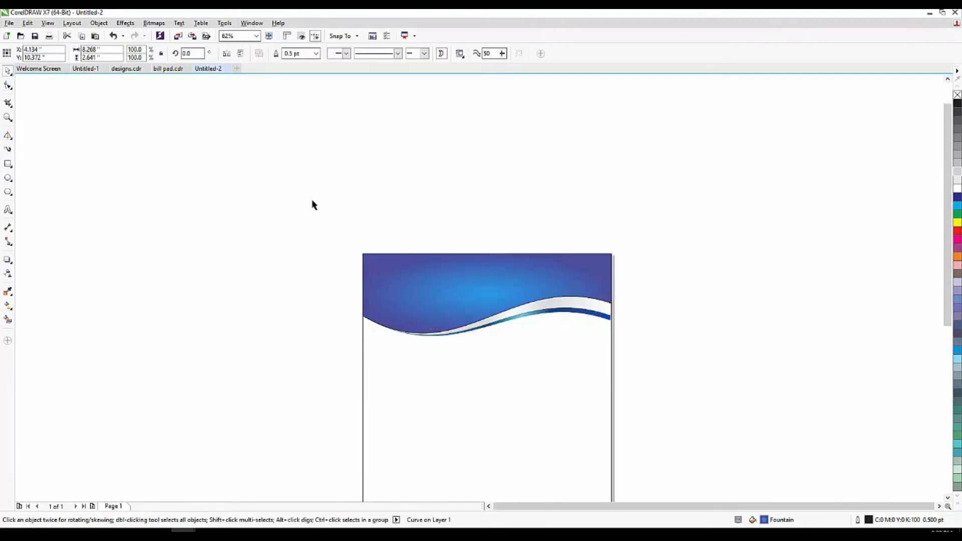
Remove the outlines from all three wave header objects.
click(312, 201)
scroll(331, 200, down, 2)
scroll(369, 253, up, 1)
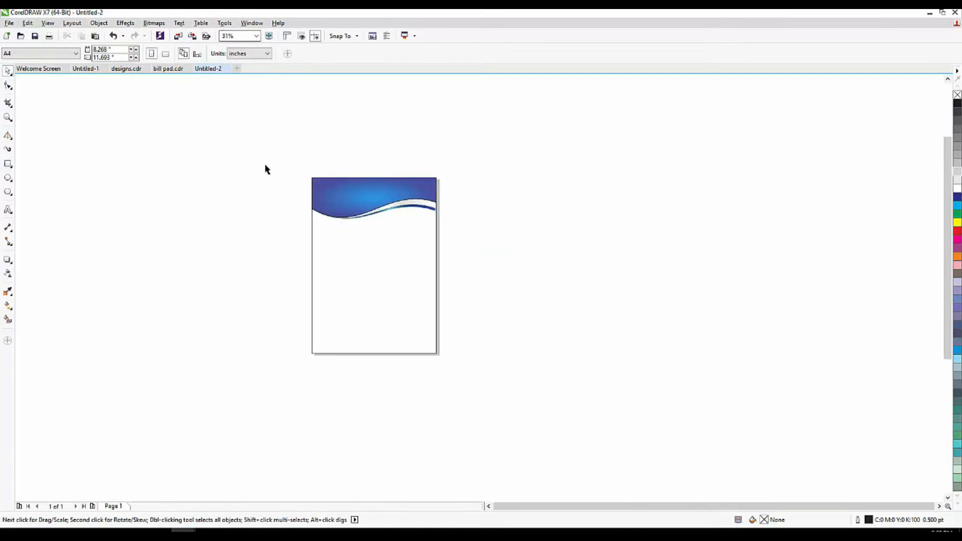
scroll(265, 164, up, 1)
scroll(314, 156, down, 1)
drag(281, 142, 536, 257)
scroll(398, 185, up, 1)
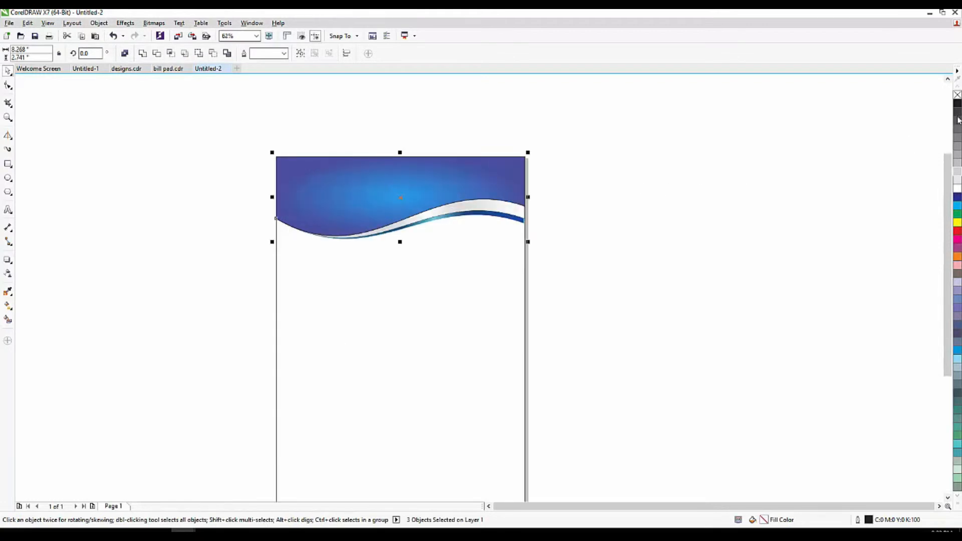
right_click(957, 94)
Group the three wave objects and drop a copy at the page bottom.
click(181, 145)
drag(187, 137, 595, 260)
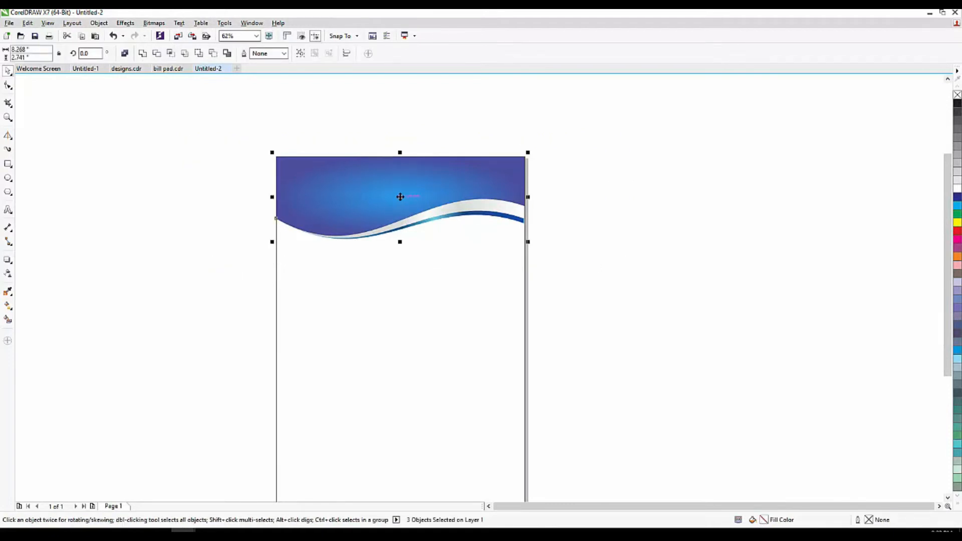
key(ctrl+g)
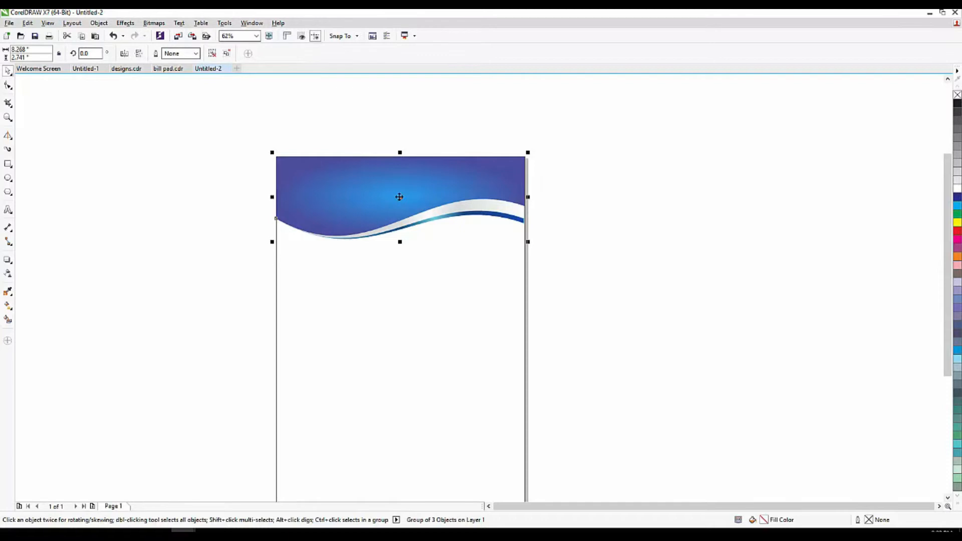
drag(398, 197, 396, 424)
scroll(349, 254, down, 3)
scroll(351, 286, up, 5)
drag(401, 301, 404, 371)
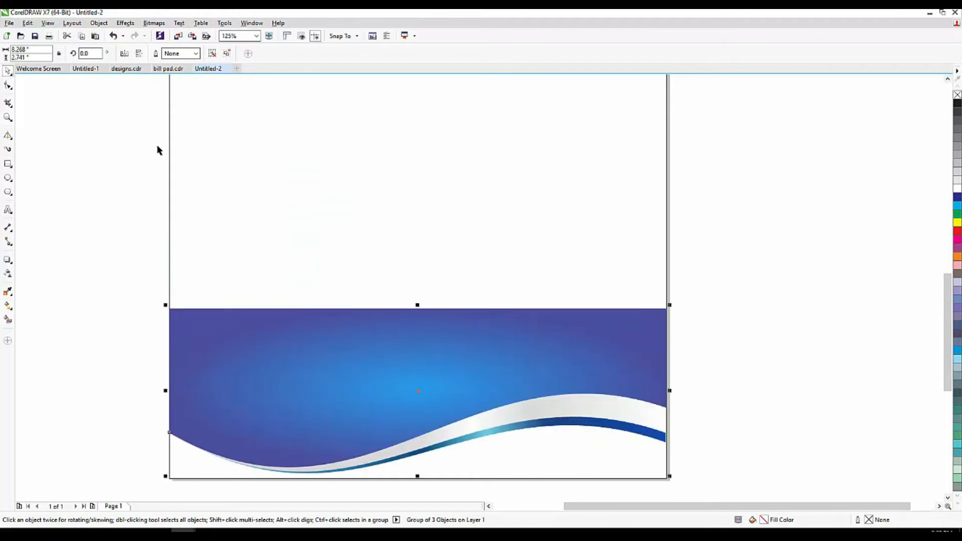
click(139, 54)
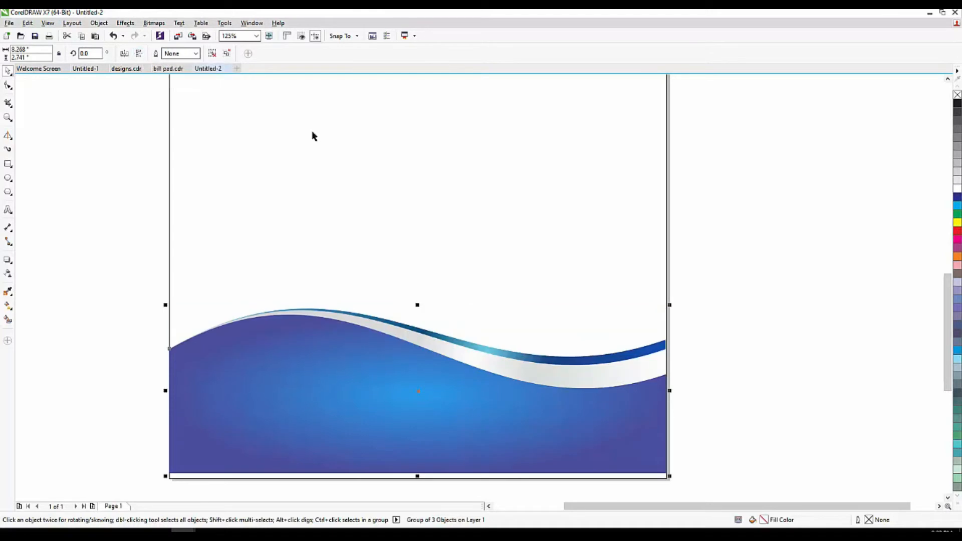
drag(394, 415, 395, 421)
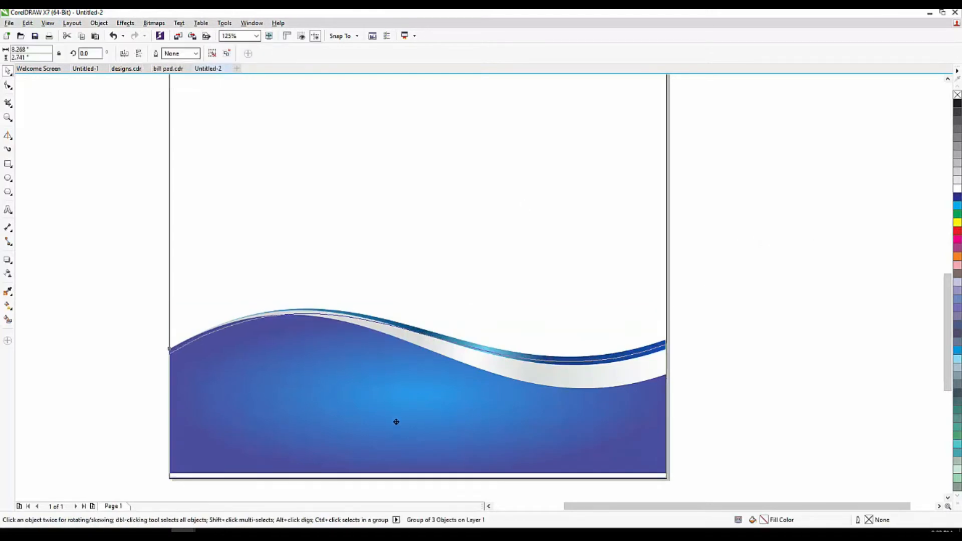
drag(419, 311, 419, 403)
click(558, 389)
scroll(452, 385, down, 5)
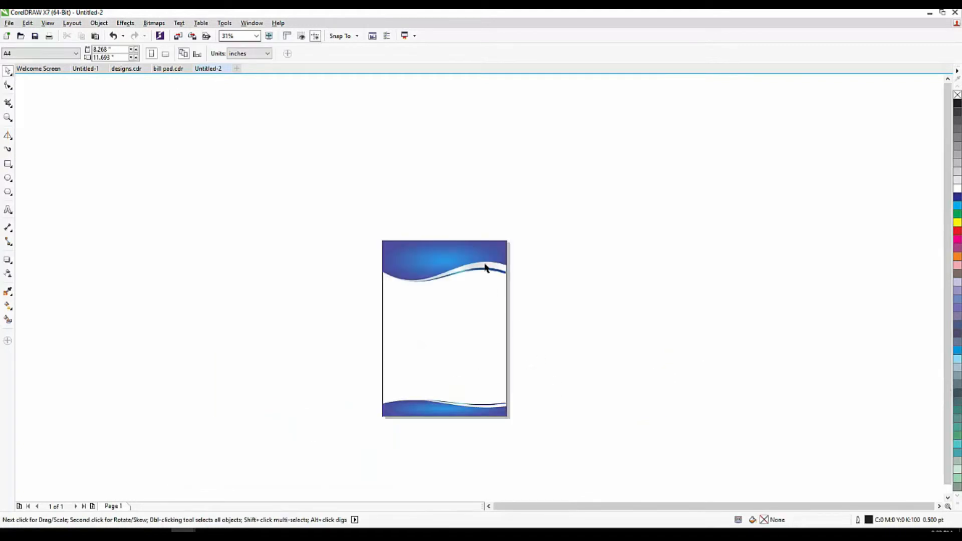
scroll(490, 365, up, 2)
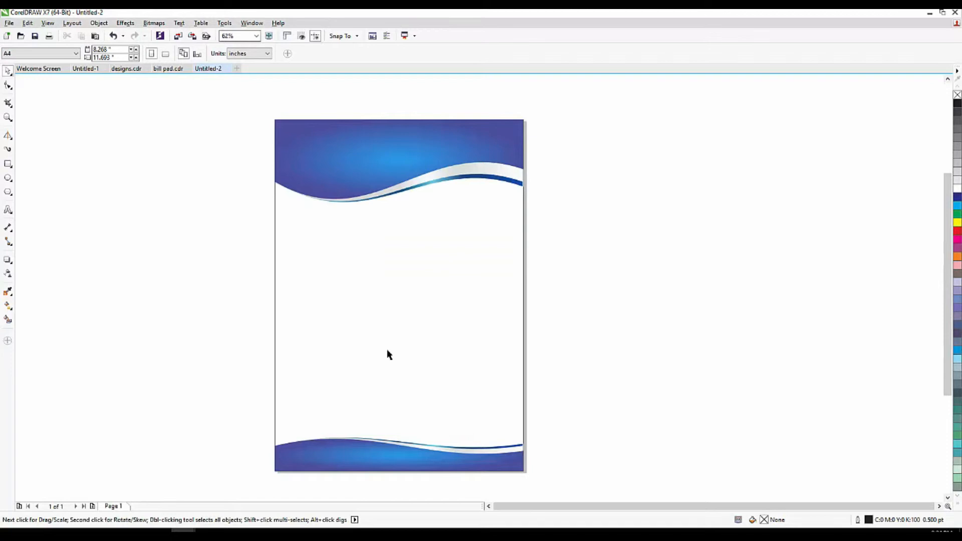
drag(623, 369, 224, 498)
key(ctrl+a)
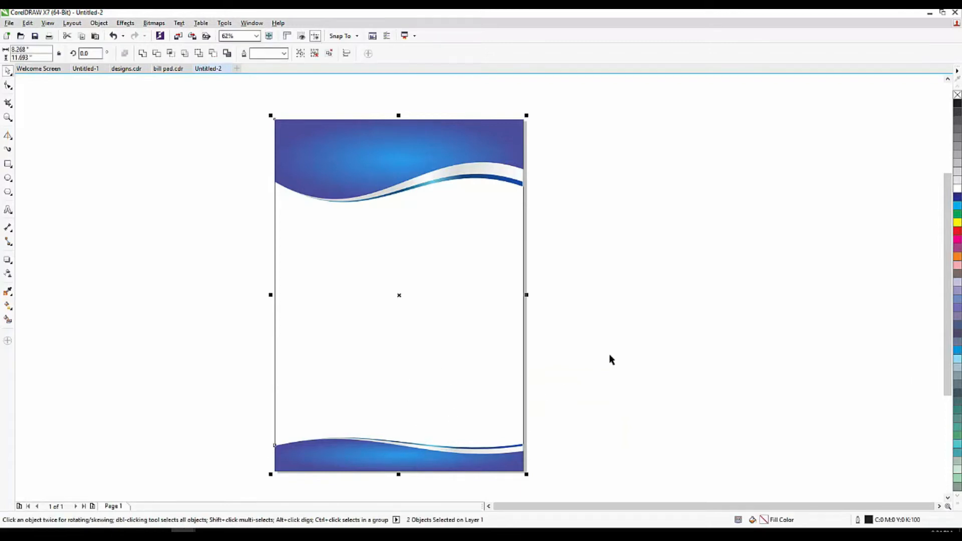
click(610, 355)
scroll(363, 347, down, 1)
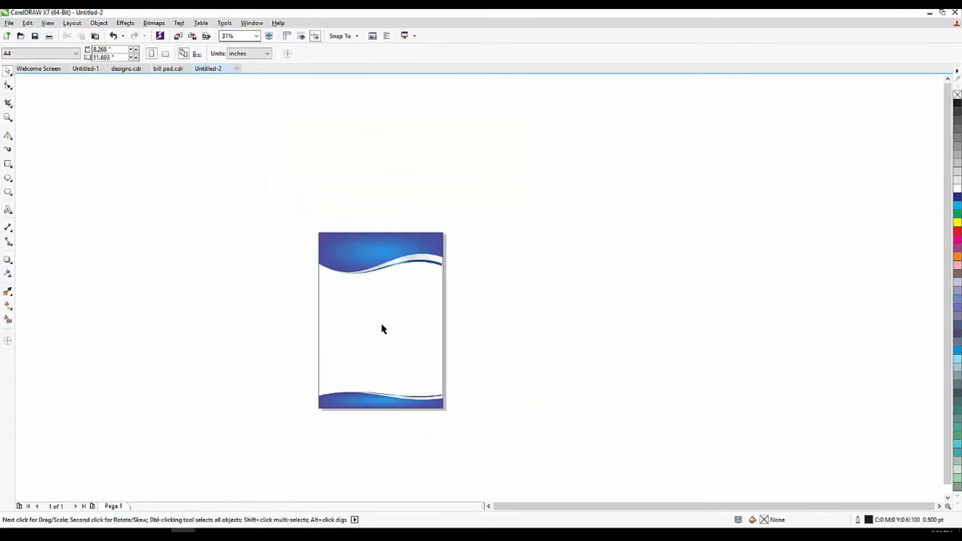
scroll(371, 279, up, 1)
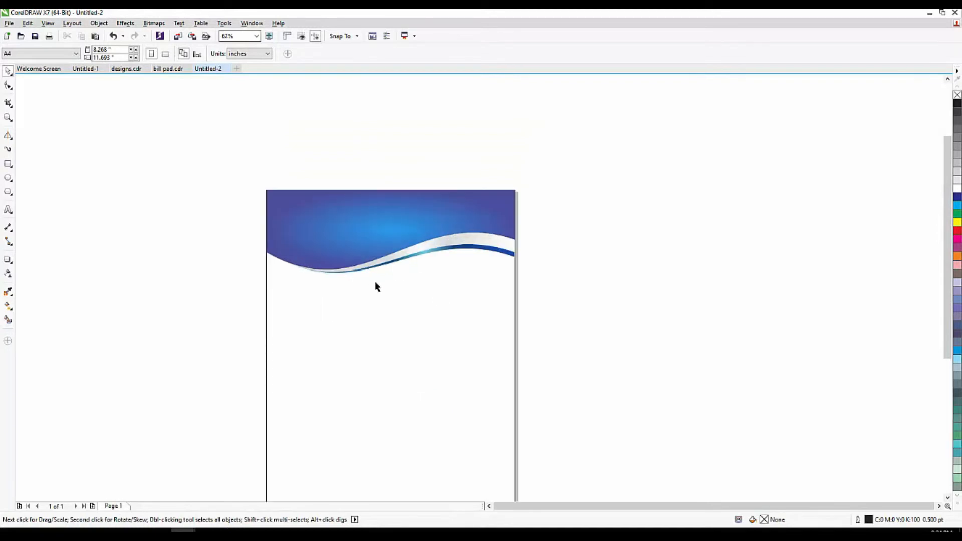
scroll(343, 330, down, 2)
scroll(341, 307, up, 1)
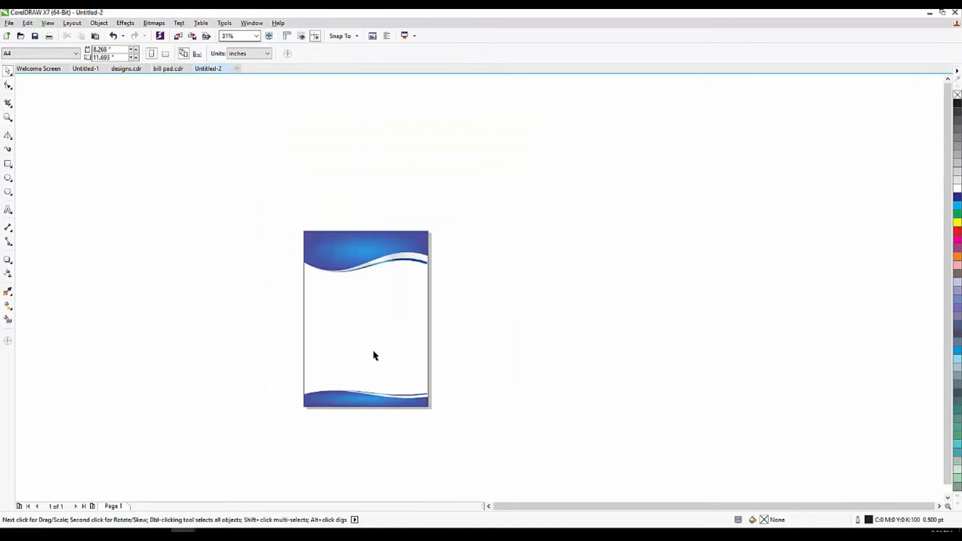
scroll(374, 354, up, 1)
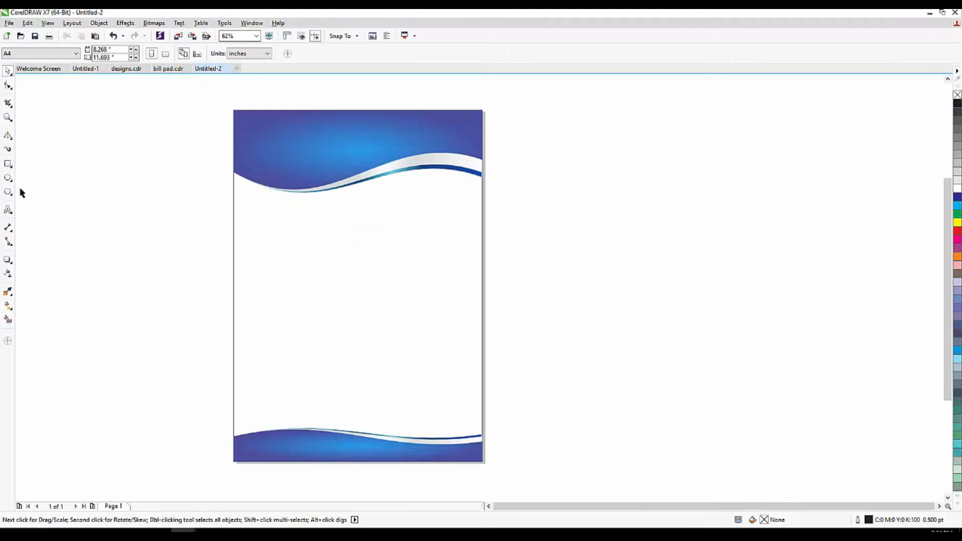
drag(374, 274, 399, 215)
key(ctrl+z)
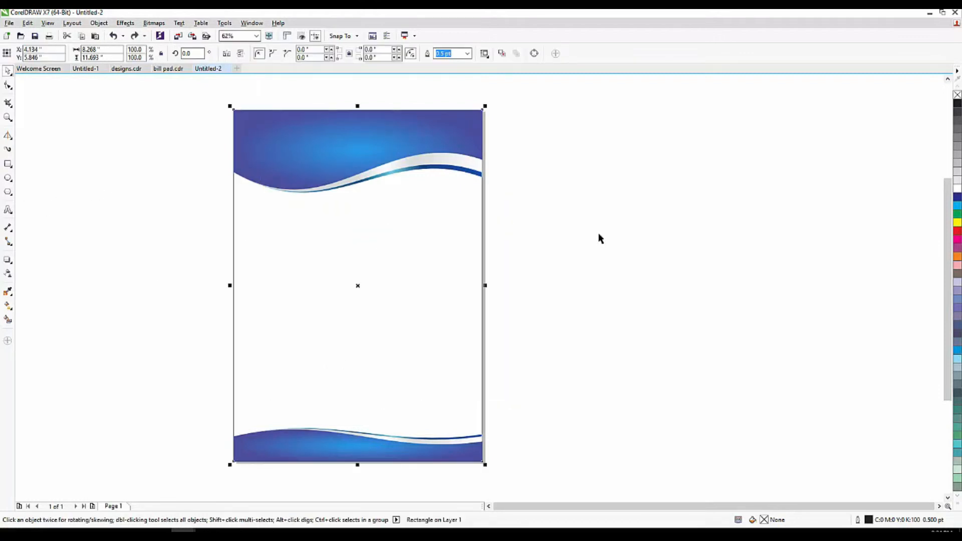
click(598, 235)
scroll(343, 96, up, 1)
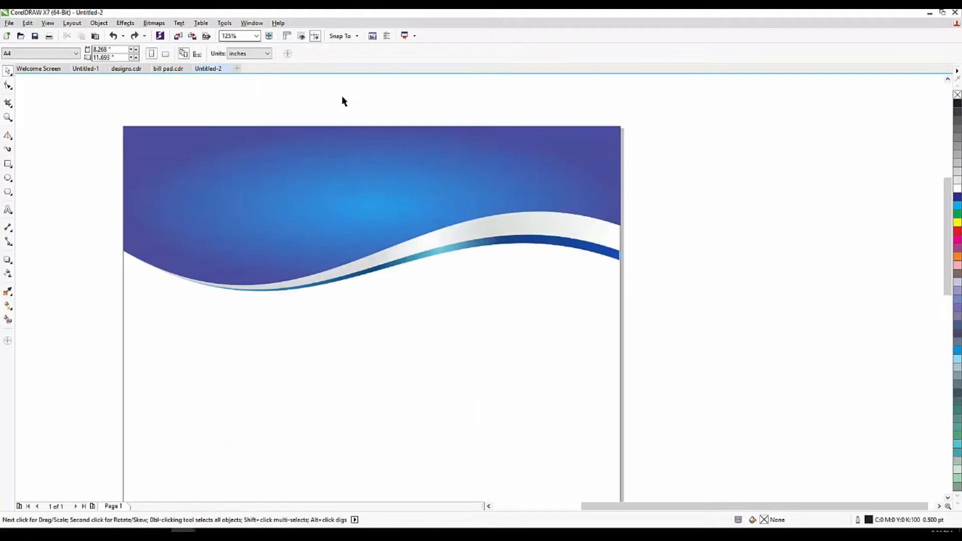
Type the heading 'COMPANY NAME' on the blue header.
click(8, 213)
click(226, 187)
text(CMP)
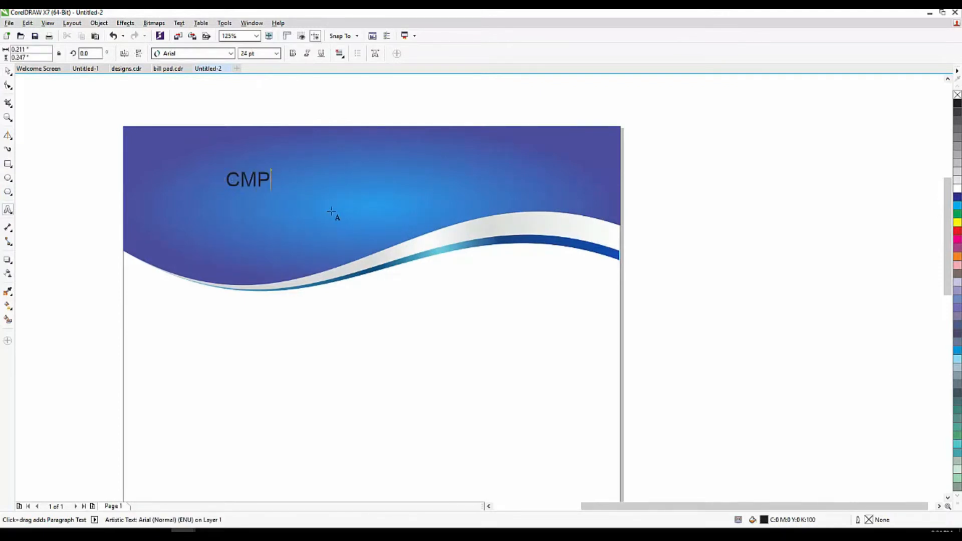
text(ANY NAME)
key(Escape)
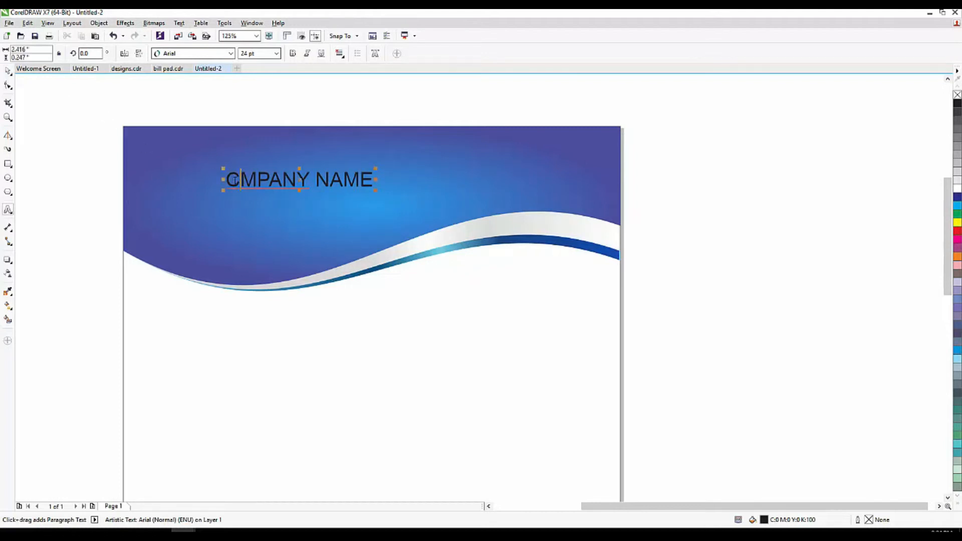
text(O)
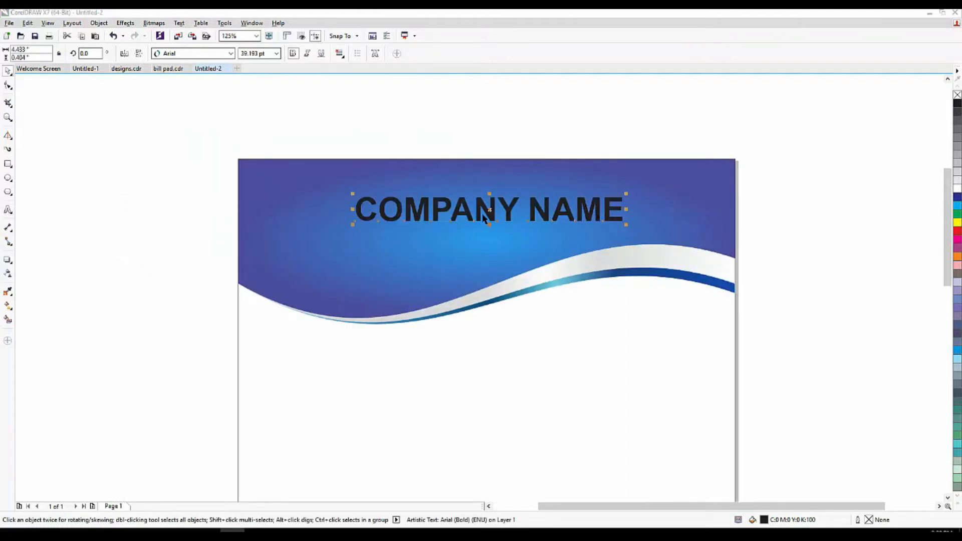
Enlarge the COMPANY NAME heading, move it toward the header's right, and make it white.
drag(489, 210, 489, 213)
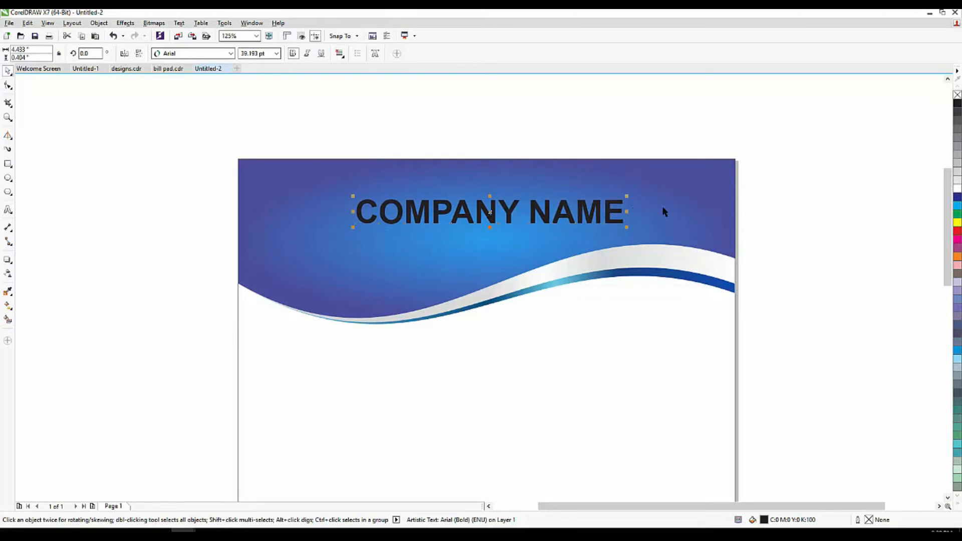
mouse_move(628, 196)
mouse_down()
mouse_move(648, 182)
mouse_move(647, 193)
mouse_move(617, 197)
mouse_up()
click(830, 201)
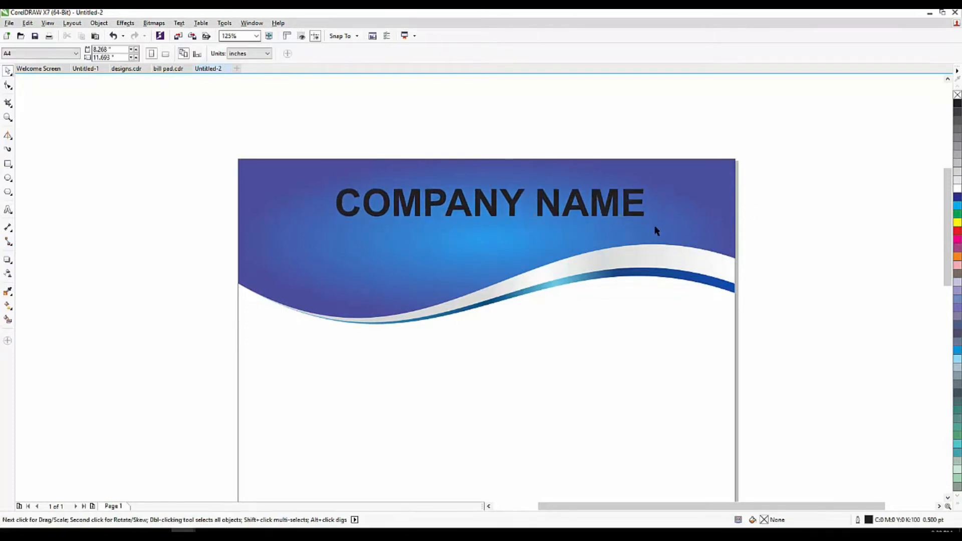
drag(579, 210, 573, 207)
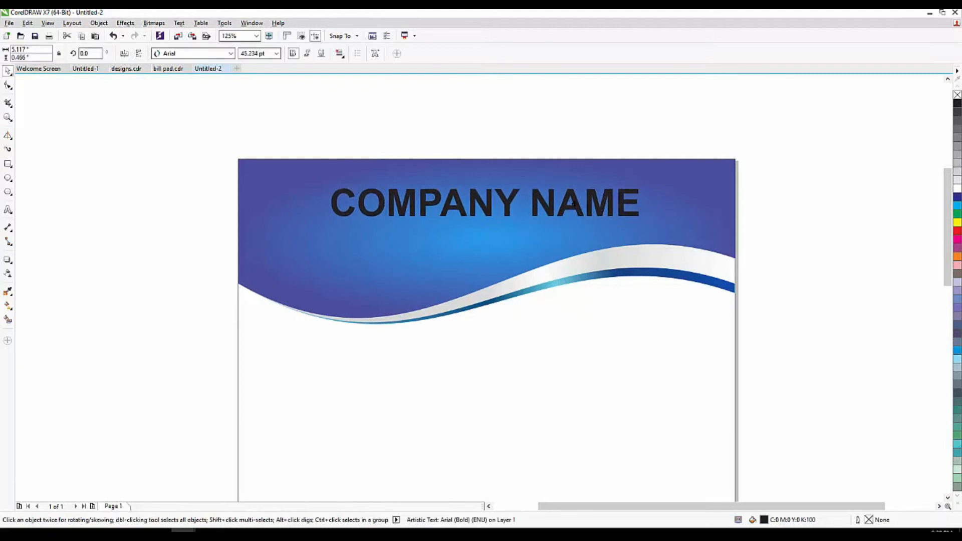
drag(407, 205, 471, 201)
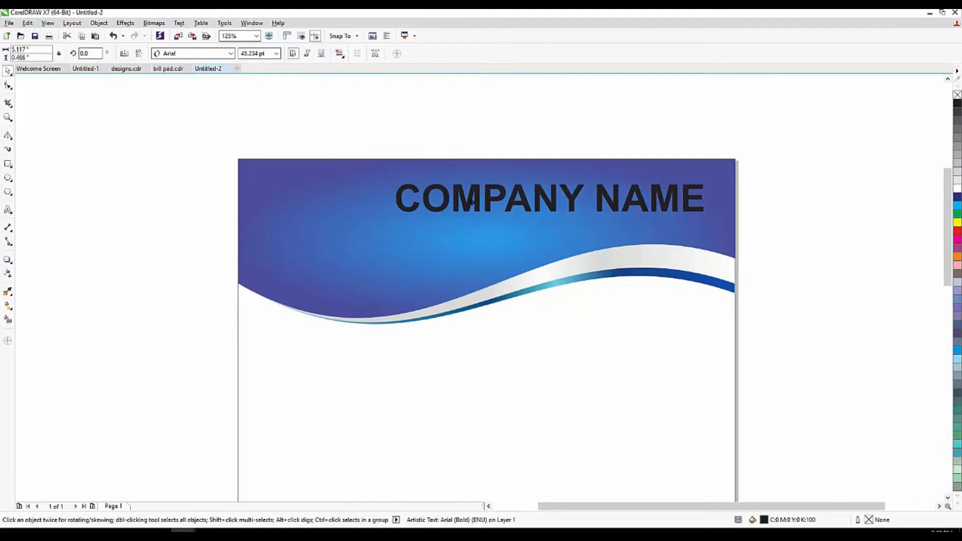
click(956, 188)
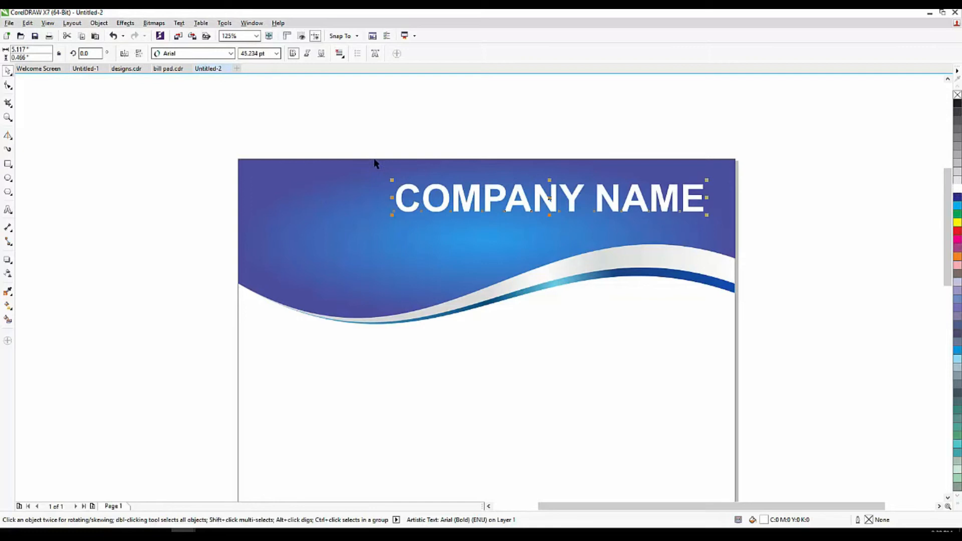
scroll(323, 189, up, 2)
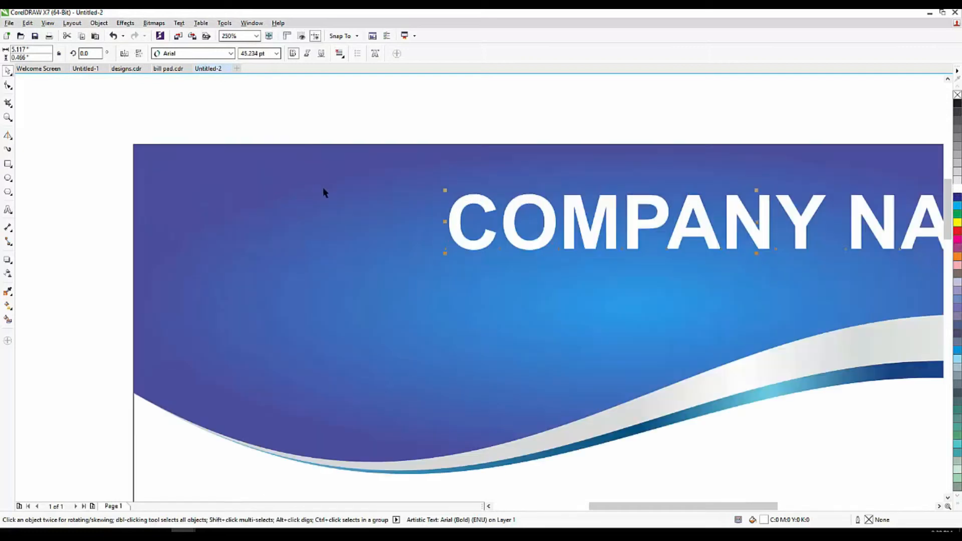
Draw a circle about 1.6 inches wide on the header's left and fill it black.
click(8, 178)
drag(232, 237, 295, 301)
click(8, 70)
drag(231, 236, 285, 241)
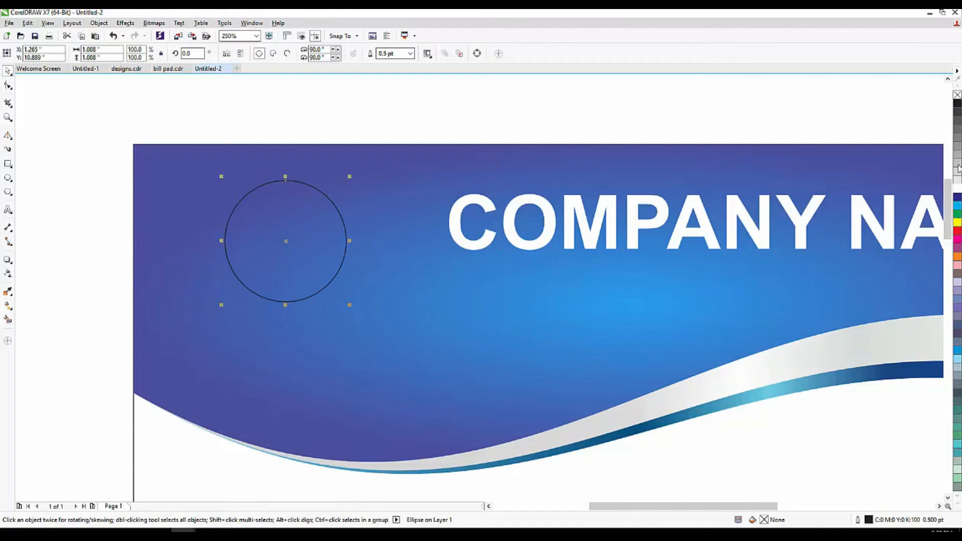
click(956, 188)
drag(357, 307, 383, 338)
key(ctrl+z)
click(327, 283)
drag(320, 264, 318, 278)
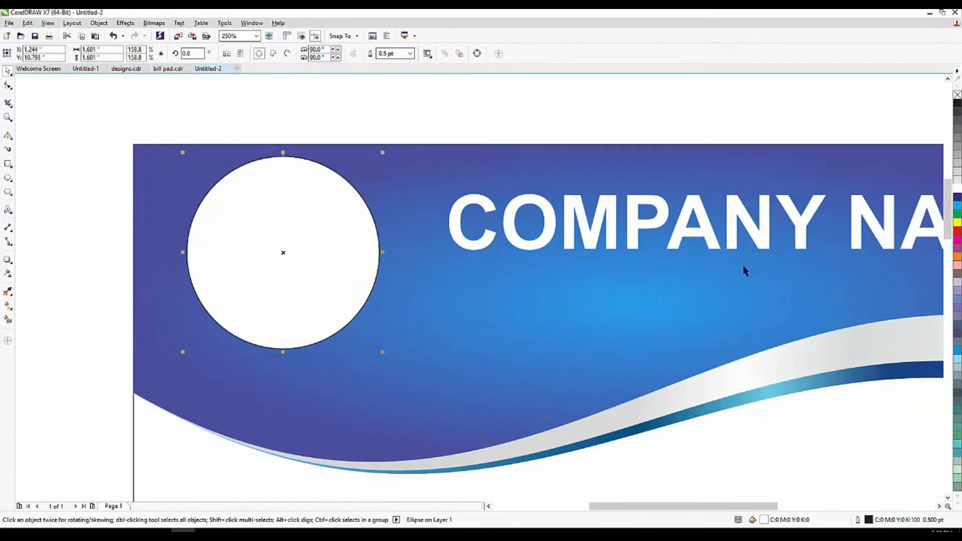
click(956, 103)
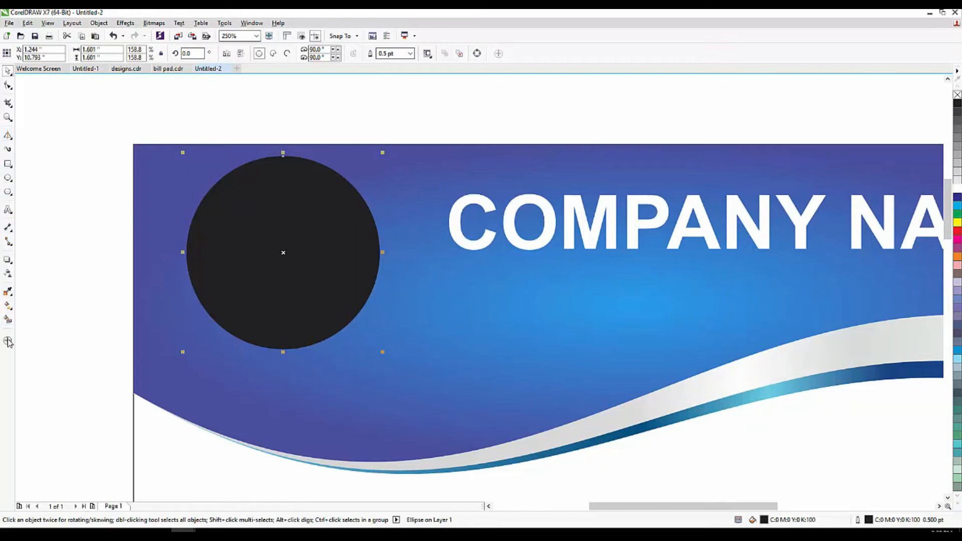
Split the circle with a vertical 2-point line and Smart Fill its left half red.
click(11, 137)
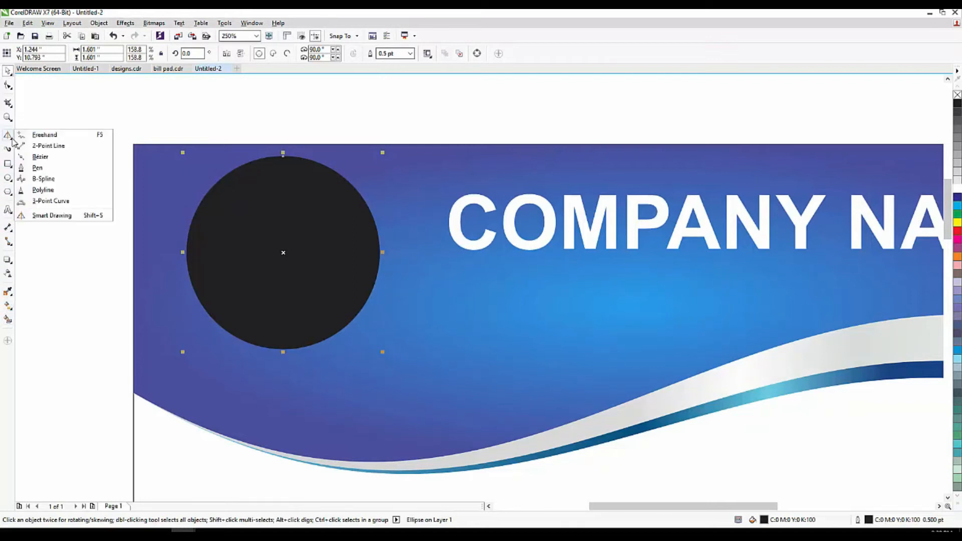
click(43, 146)
drag(278, 133, 278, 364)
click(8, 319)
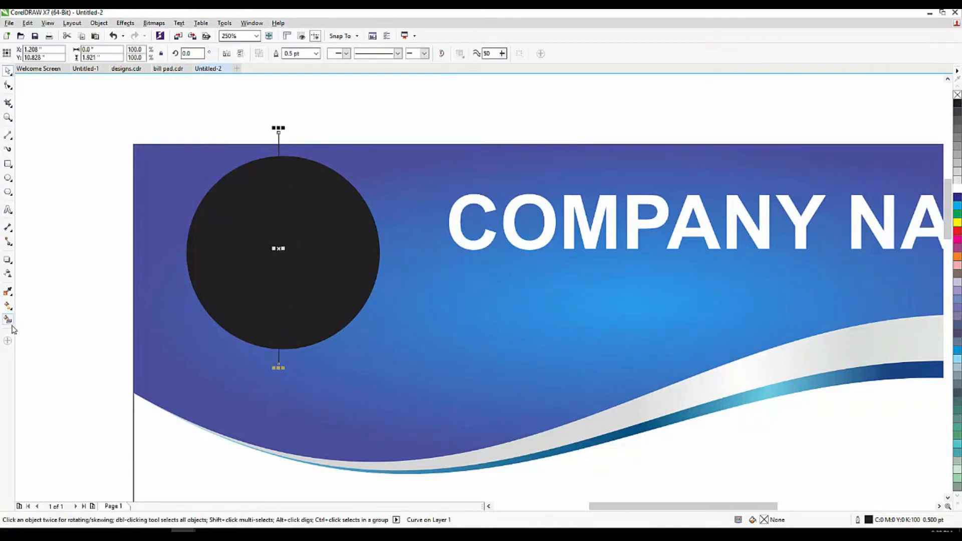
click(214, 264)
click(8, 71)
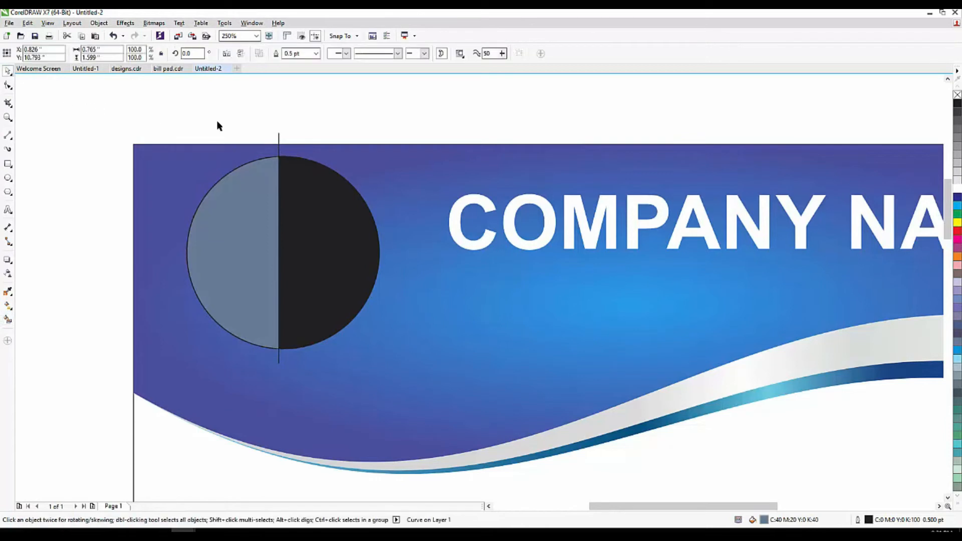
click(279, 147)
click(280, 160)
click(957, 230)
click(491, 141)
scroll(179, 194, down, 2)
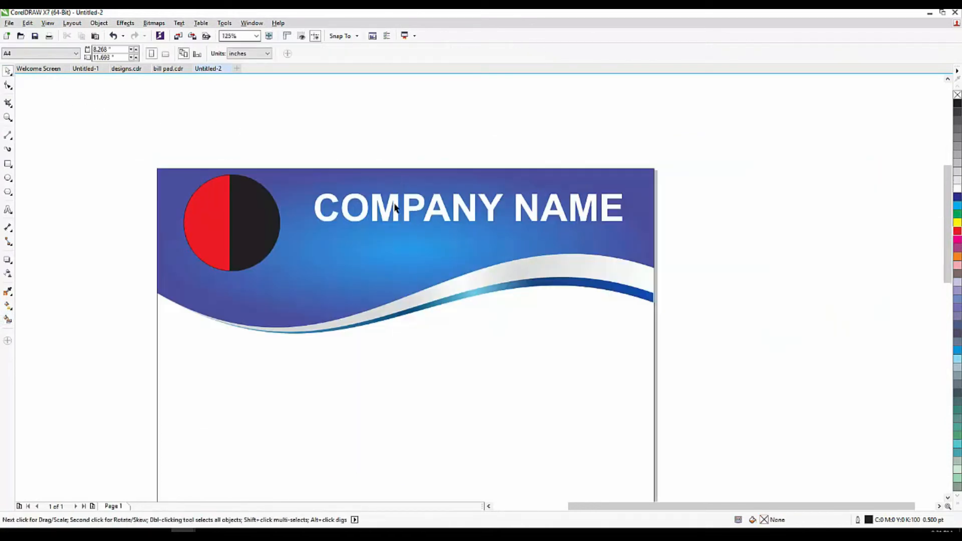
Move the COMPANY NAME heading left and down so it sits beside the circle.
click(335, 224)
drag(327, 225, 314, 238)
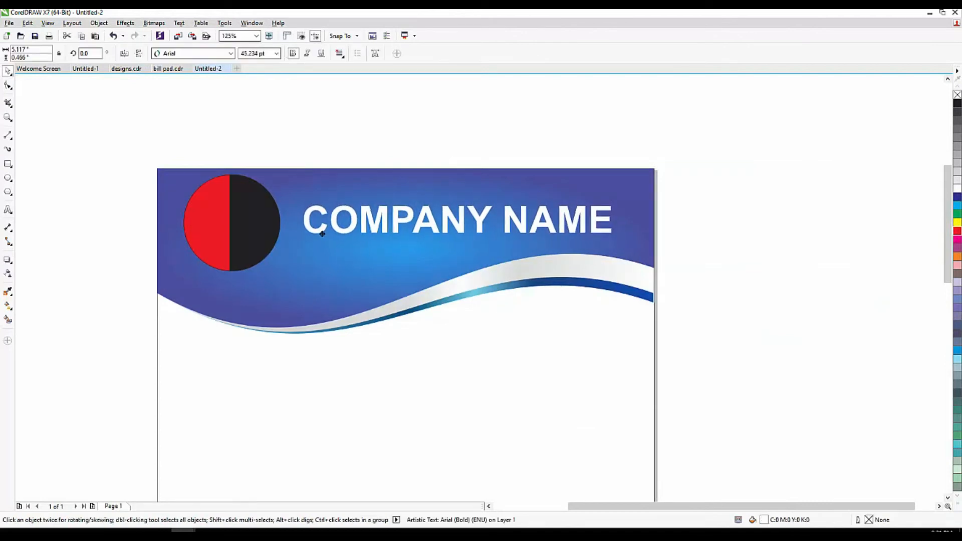
click(293, 166)
scroll(285, 211, down, 1)
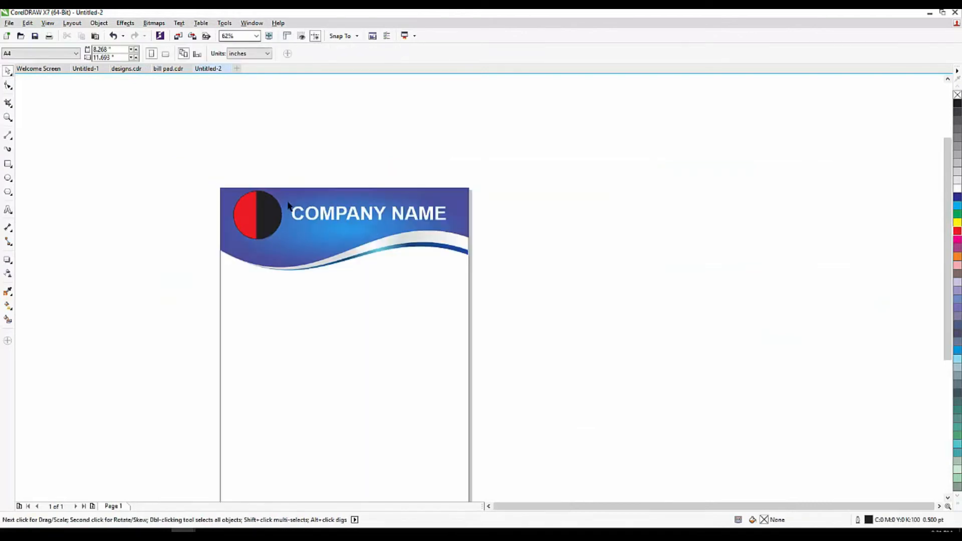
scroll(289, 181, down, 1)
scroll(278, 260, up, 2)
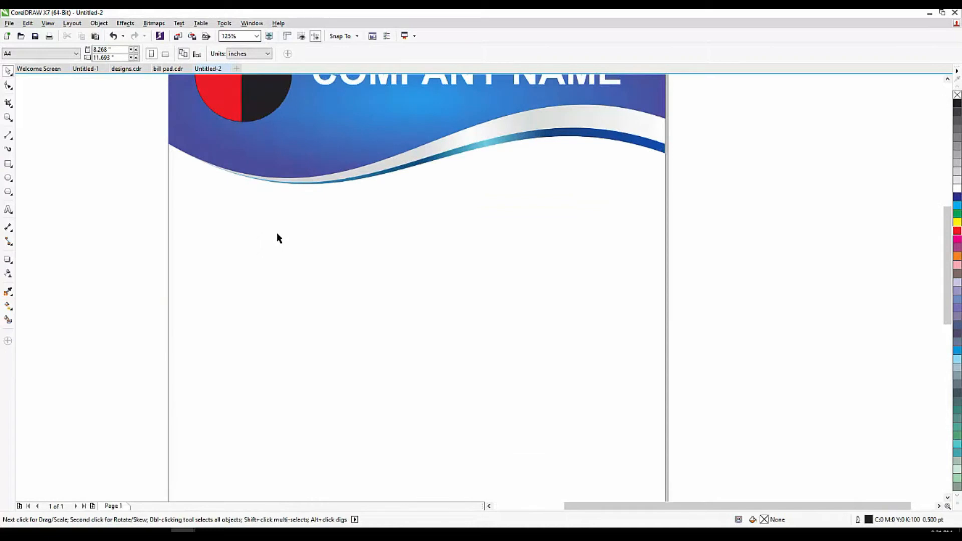
Add a 'Name_______' fill-in line just below the top wave.
key(F8)
click(202, 208)
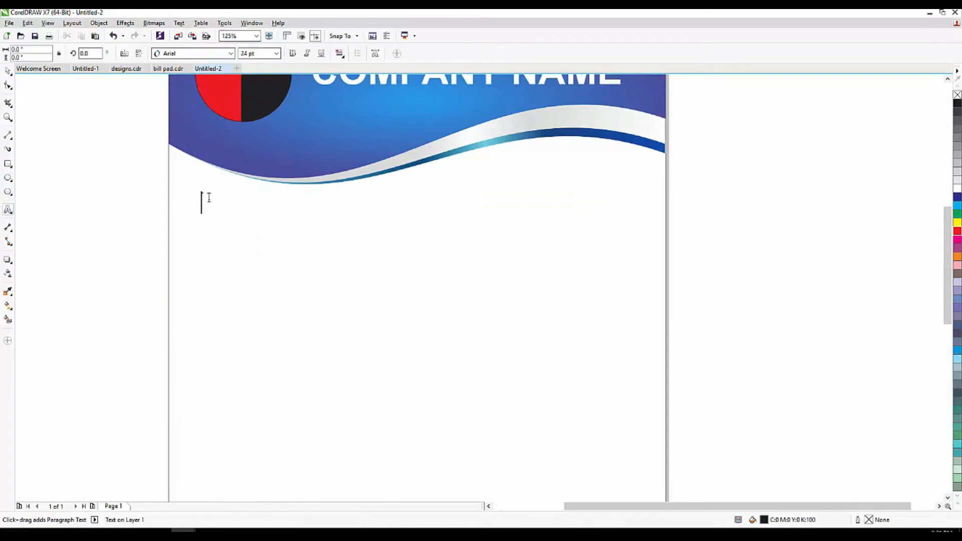
text(Name)
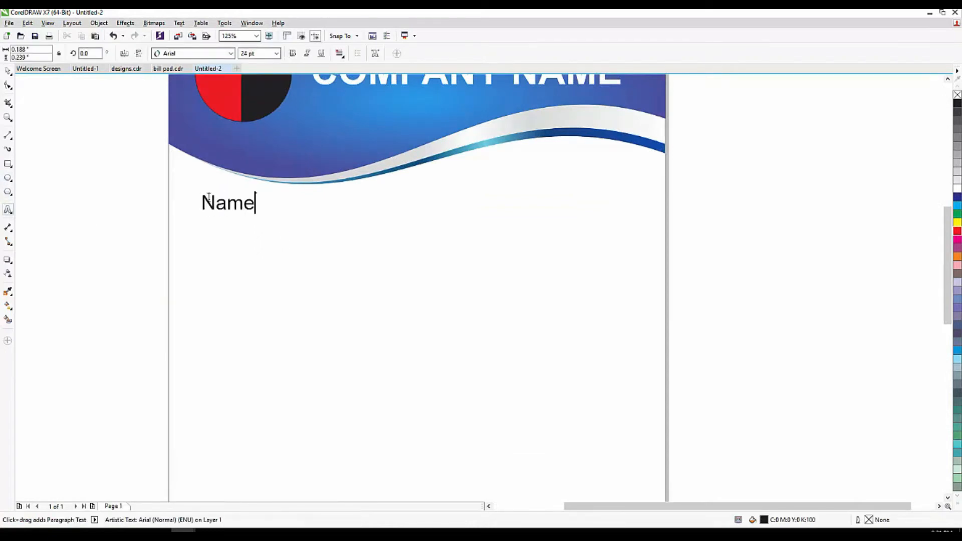
text(+)
key(BackSpace)
text(_______)
click(7, 71)
Copy the Name line to the right, retype it as 'Date', and add two underscores.
drag(262, 205, 489, 203)
right_click(570, 194)
click(8, 209)
click(561, 201)
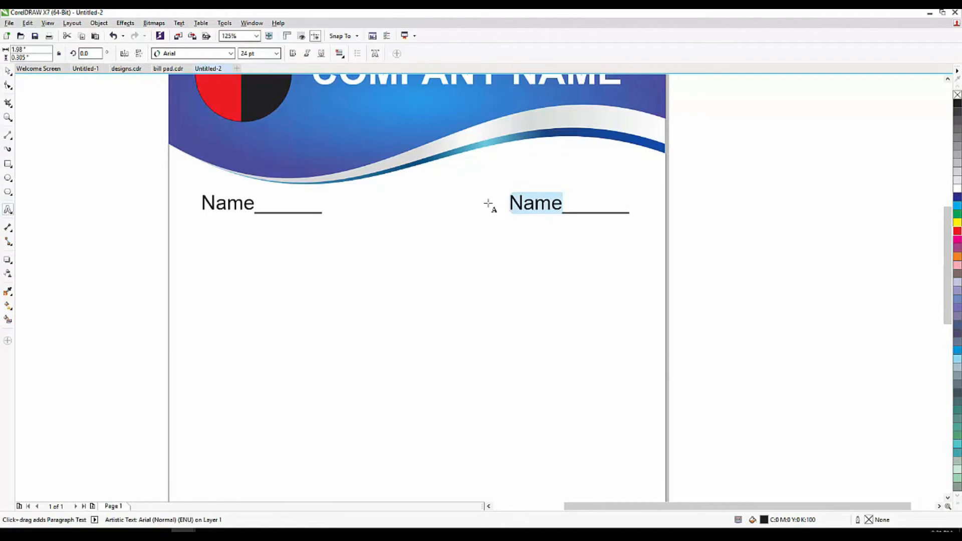
text(Date)
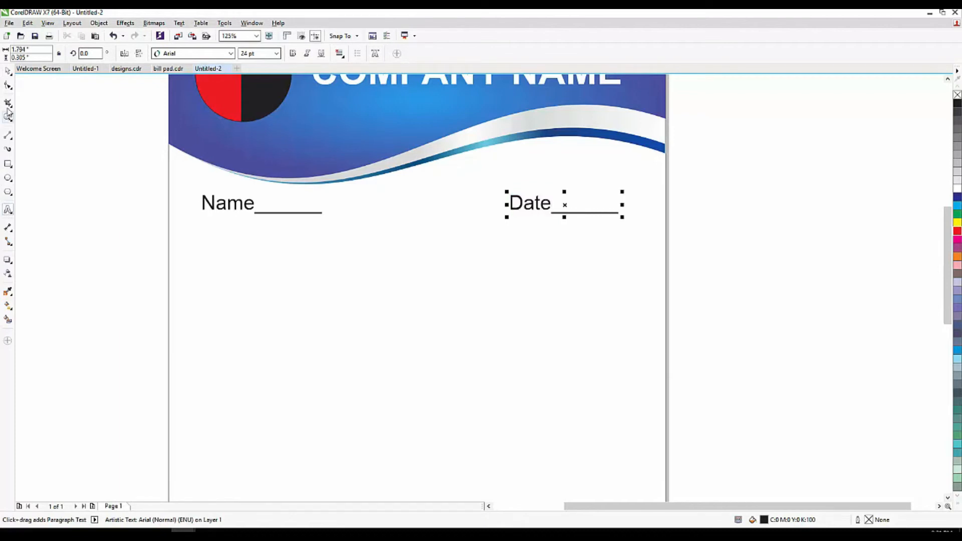
click(619, 212)
text(__)
Place the caret at the end of the Name line and finish text editing.
click(321, 211)
click(317, 216)
click(320, 211)
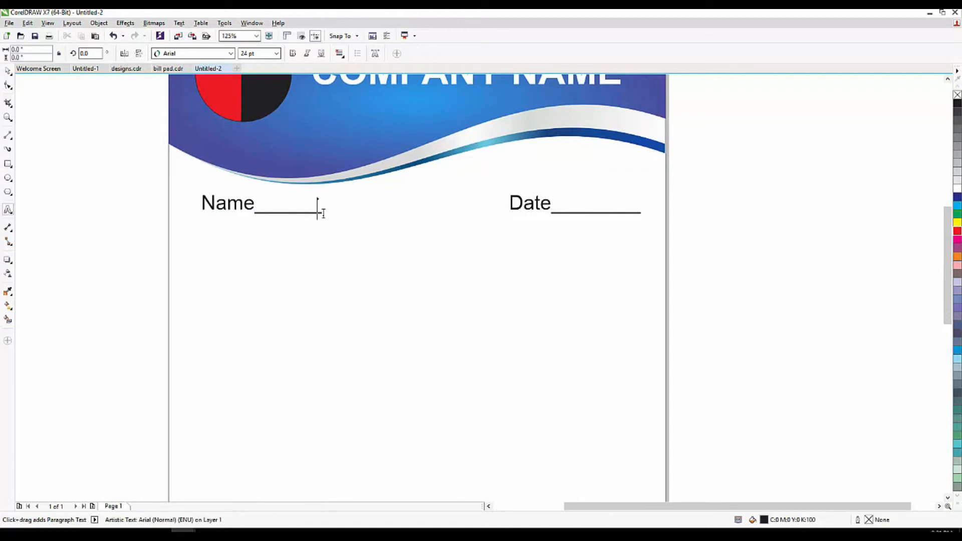
click(8, 71)
scroll(296, 157, down, 2)
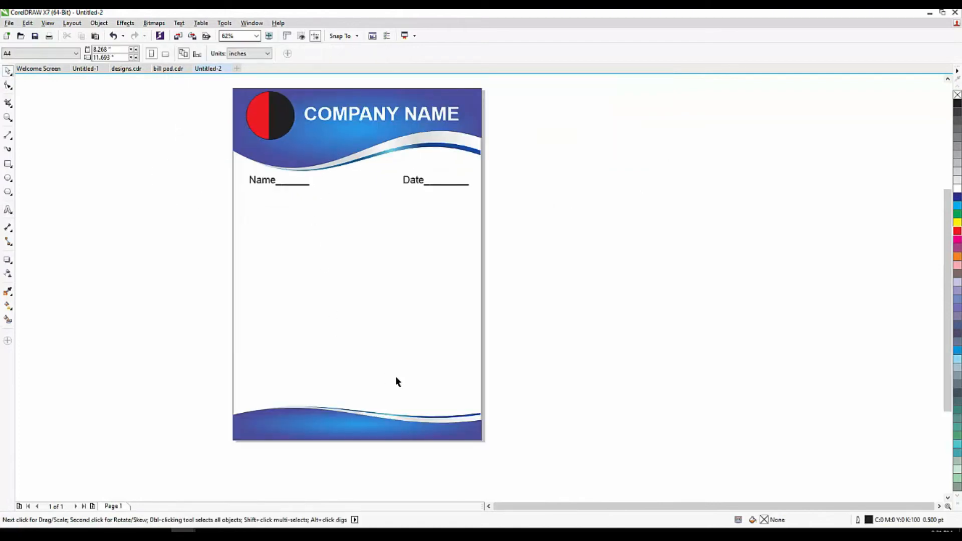
scroll(397, 382, up, 2)
click(8, 210)
Type 'Sign________' near the bottom right of the page, just above the footer wave.
click(384, 404)
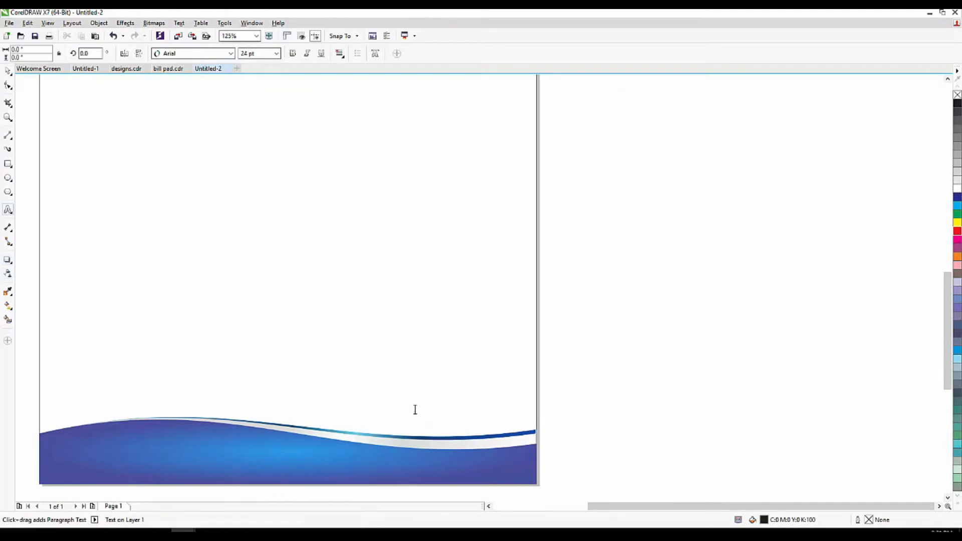
text(Sign)
text(++)
key(BackSpace)
text(________)
key(ctrl+space)
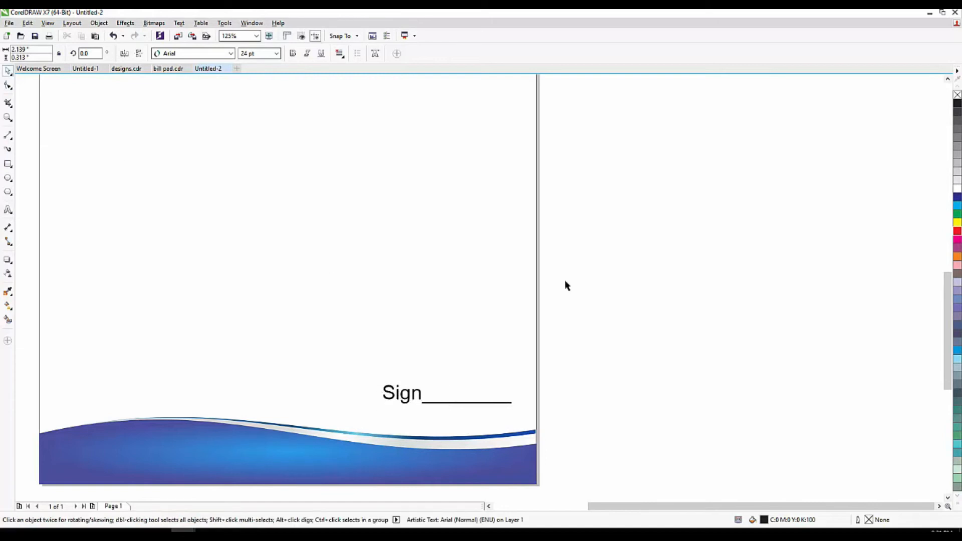
click(565, 280)
scroll(571, 241, down, 1)
scroll(408, 377, down, 1)
scroll(442, 335, up, 1)
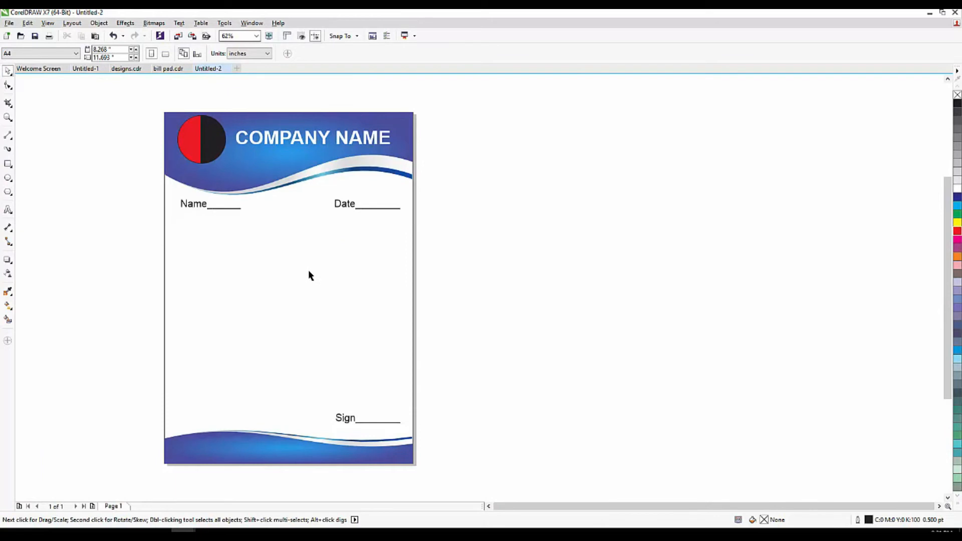
Draw an 8 × 11 in rectangle beside the first letterhead and level it with it.
drag(129, 92, 518, 472)
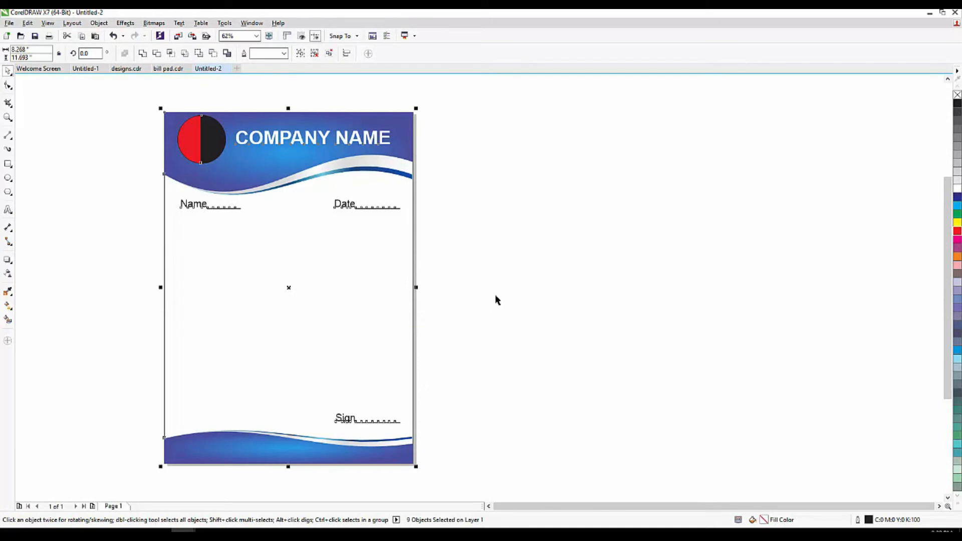
drag(127, 112, 457, 451)
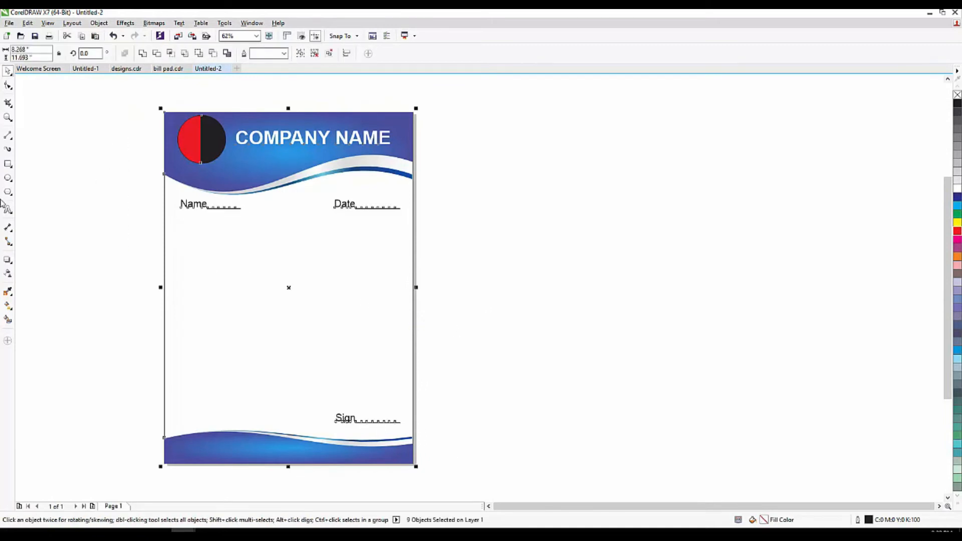
click(8, 164)
drag(427, 113, 637, 457)
drag(101, 49, 1, 50)
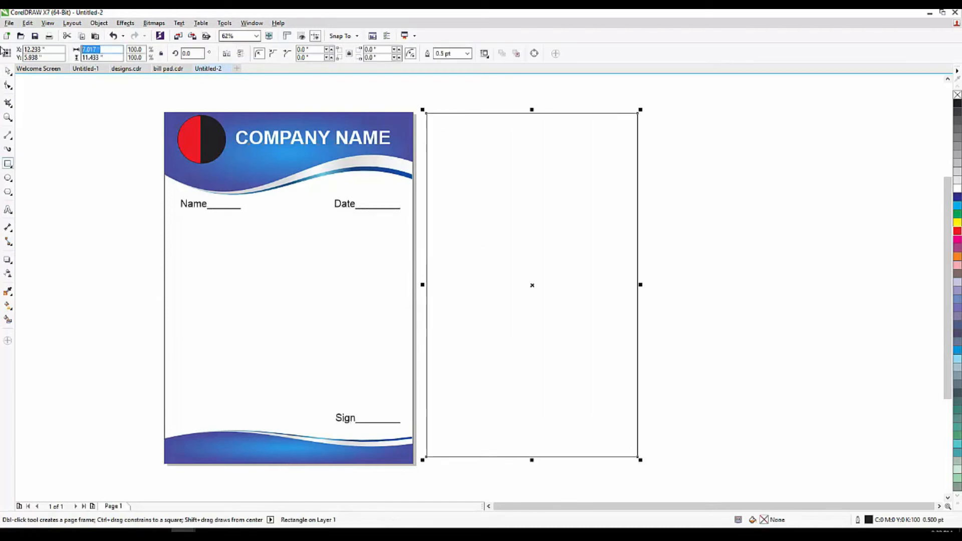
text(8)
key(Tab)
text(11)
key(Return)
click(8, 71)
drag(530, 271, 596, 280)
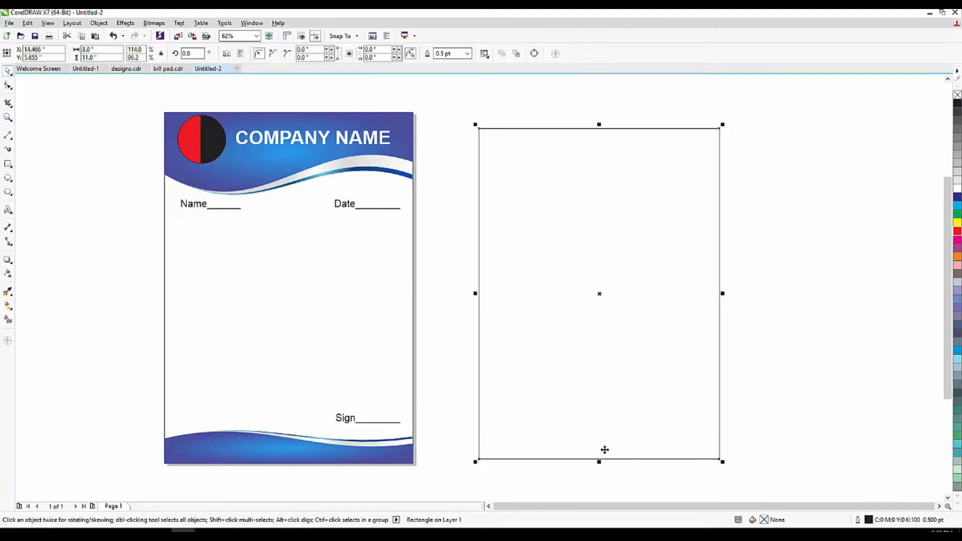
Copy a short header strip from the rectangle's top and fill it rich black.
drag(599, 461, 611, 190)
scroll(801, 135, up, 2)
click(957, 104)
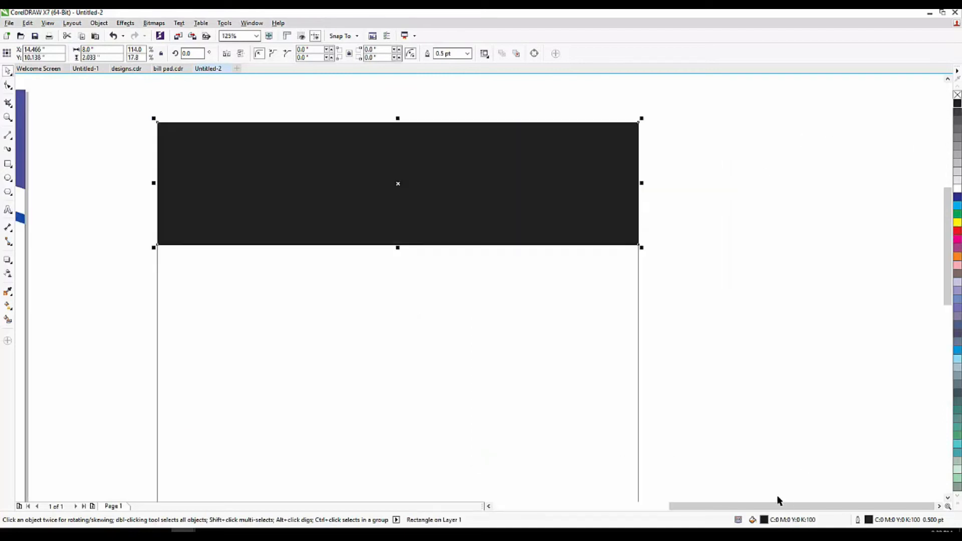
double_click(752, 520)
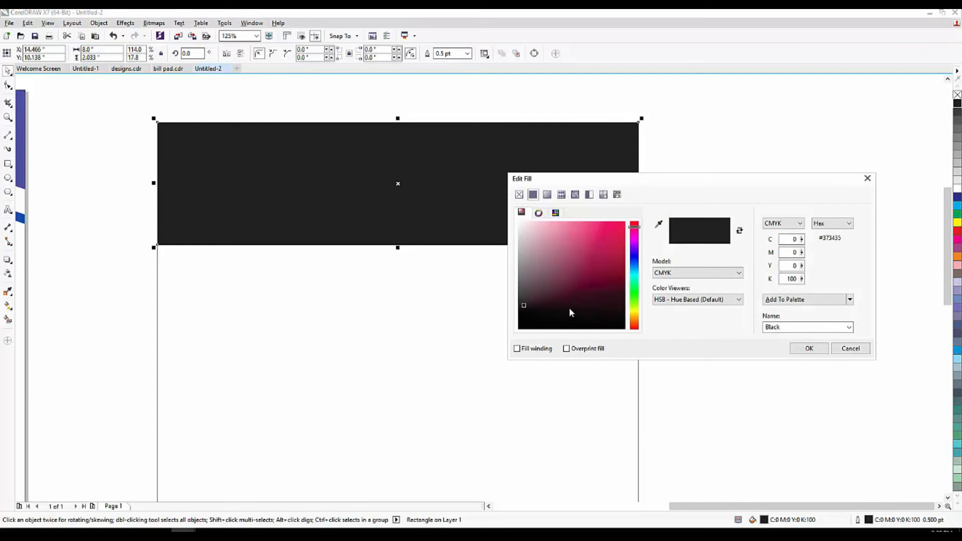
drag(569, 310, 483, 332)
click(810, 348)
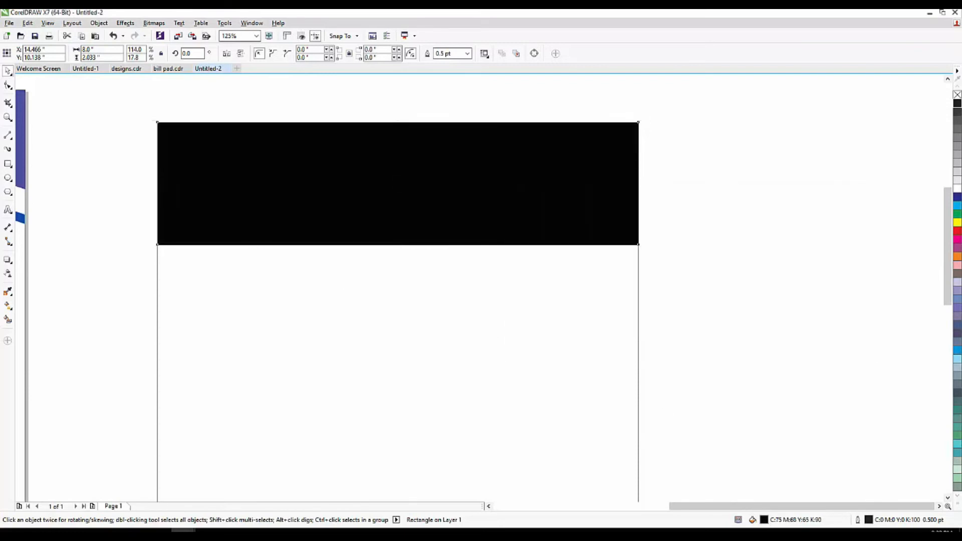
click(8, 178)
scroll(191, 126, up, 1)
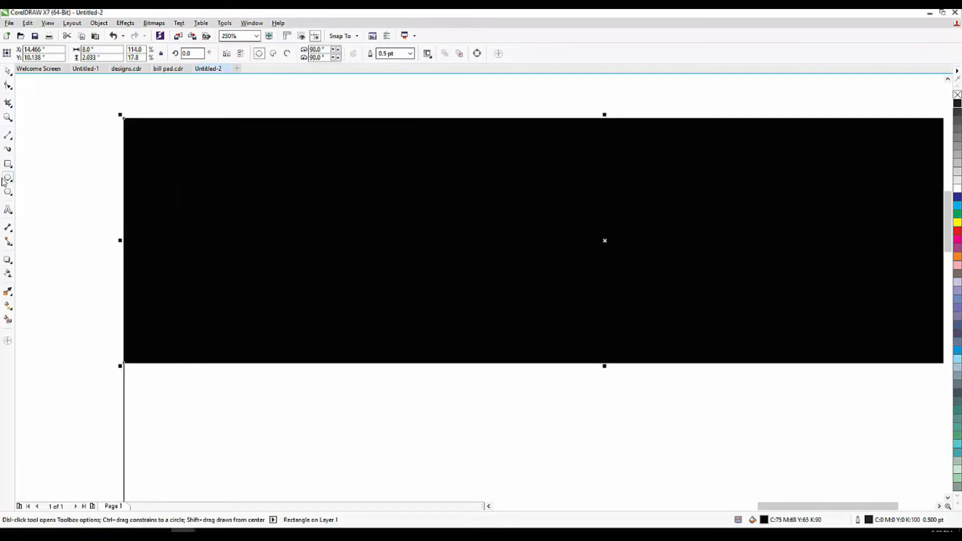
Make a row of nine evenly spaced white squares, grouped and centred on the black strip.
click(8, 163)
drag(206, 179, 225, 198)
key(space)
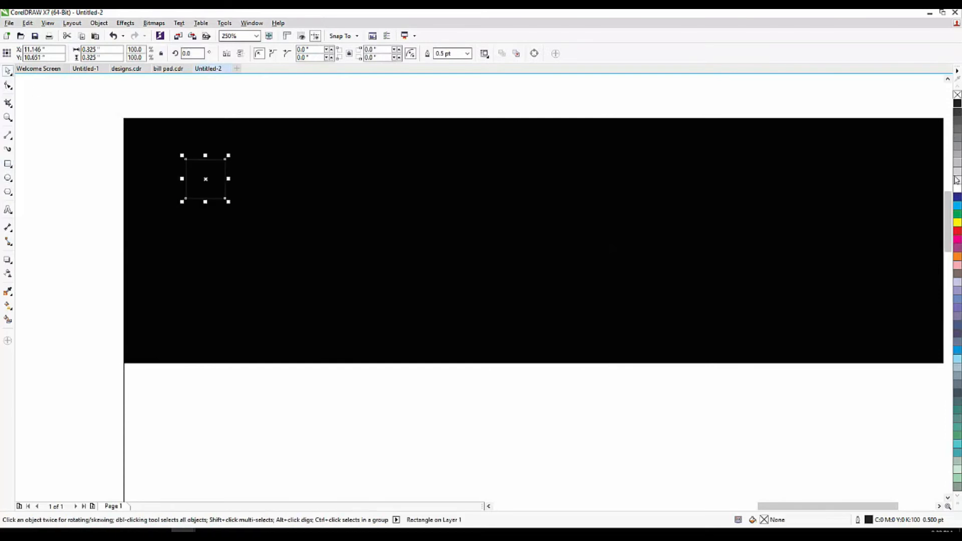
click(956, 183)
drag(209, 179, 301, 167)
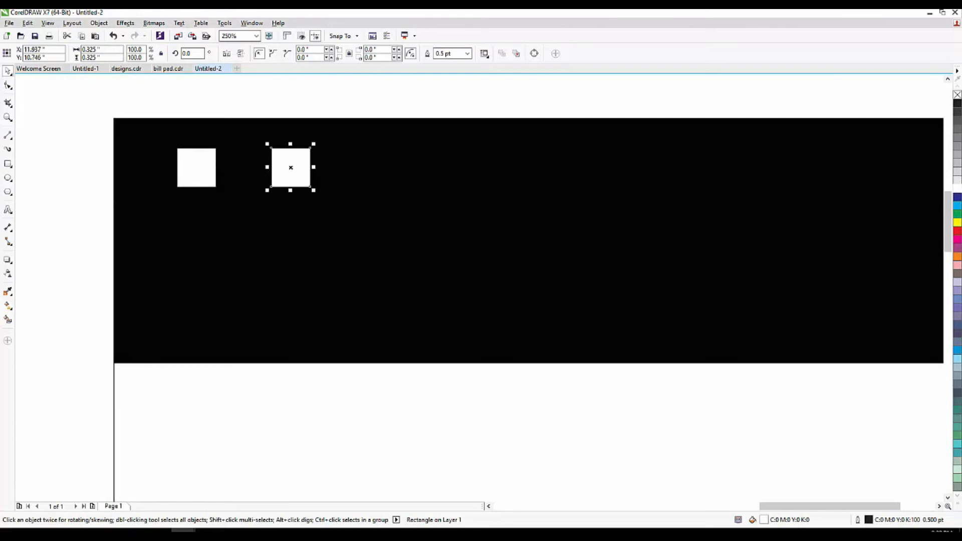
key(ctrl+r)
key(ctrl+r)
key(ctrl+r)
key(ctrl+r)
key(ctrl+r)
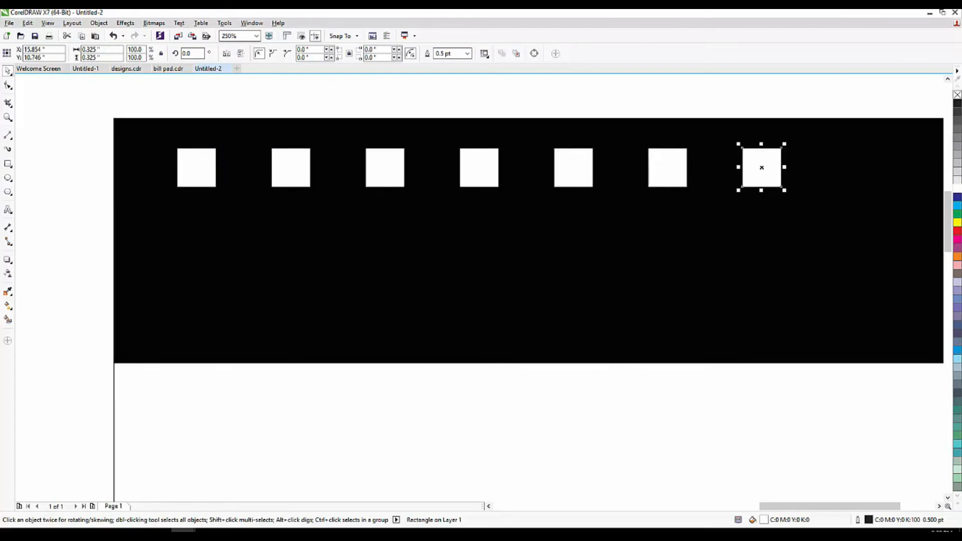
scroll(131, 188, down, 2)
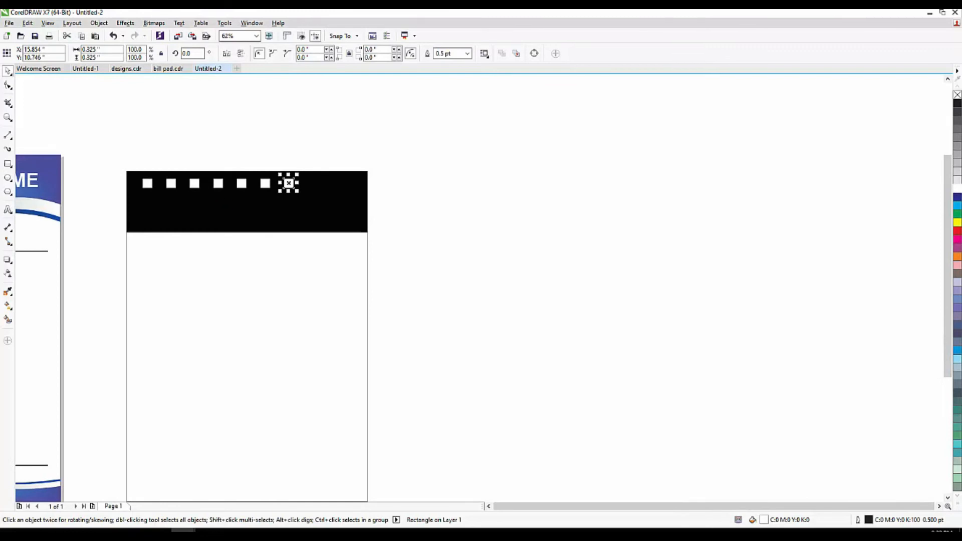
key(ctrl+r)
key(ctrl+r)
drag(123, 132, 358, 210)
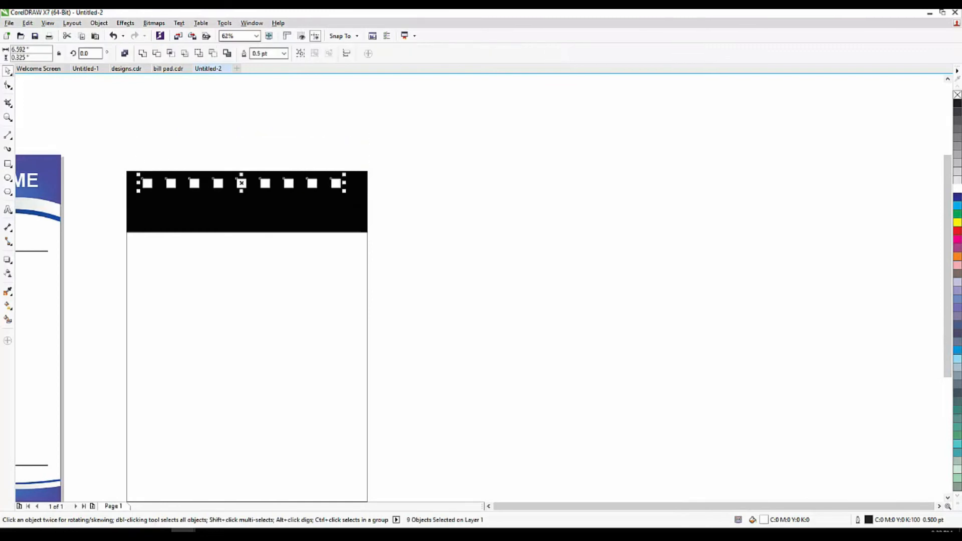
key(ctrl+g)
shift+click(357, 210)
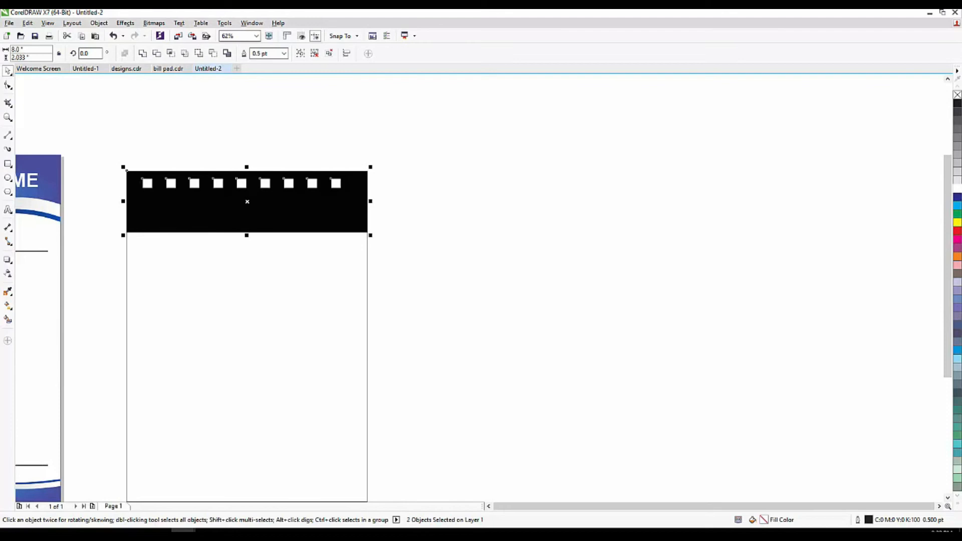
key(c)
click(492, 219)
scroll(247, 189, up, 1)
scroll(339, 191, down, 1)
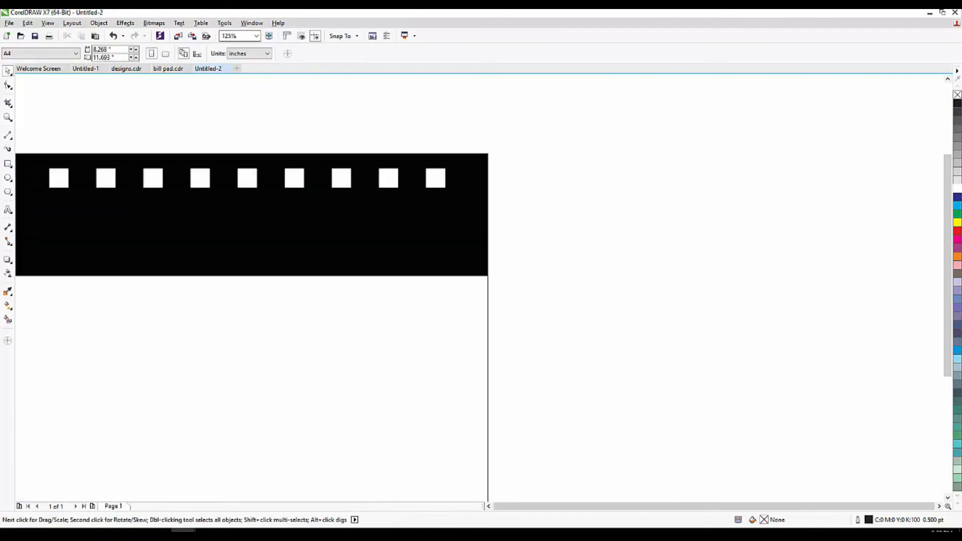
Duplicate the row into three rows, staggering the middle row with an extra square.
drag(224, 185, 223, 203)
key(ctrl+r)
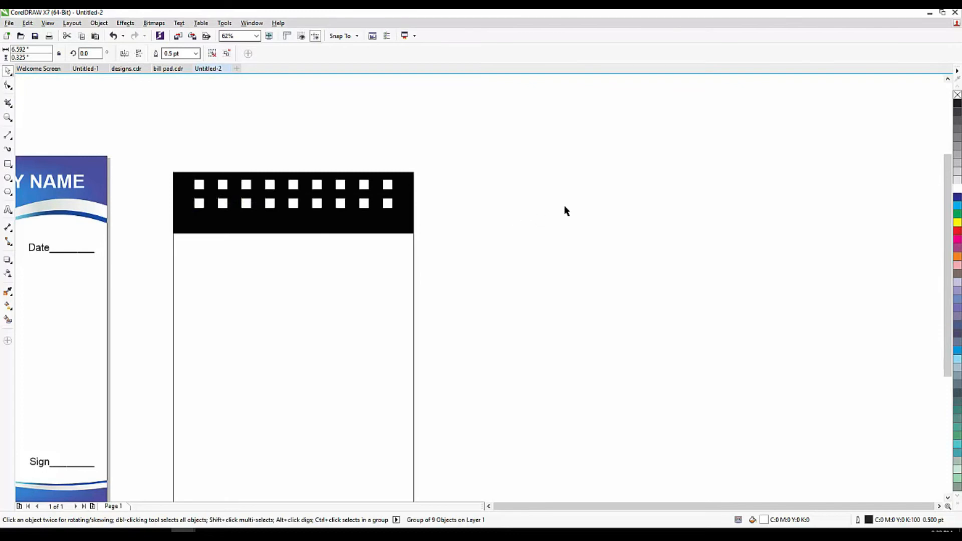
click(565, 206)
scroll(363, 199, up, 1)
scroll(363, 198, up, 1)
drag(365, 204, 408, 204)
scroll(408, 204, down, 1)
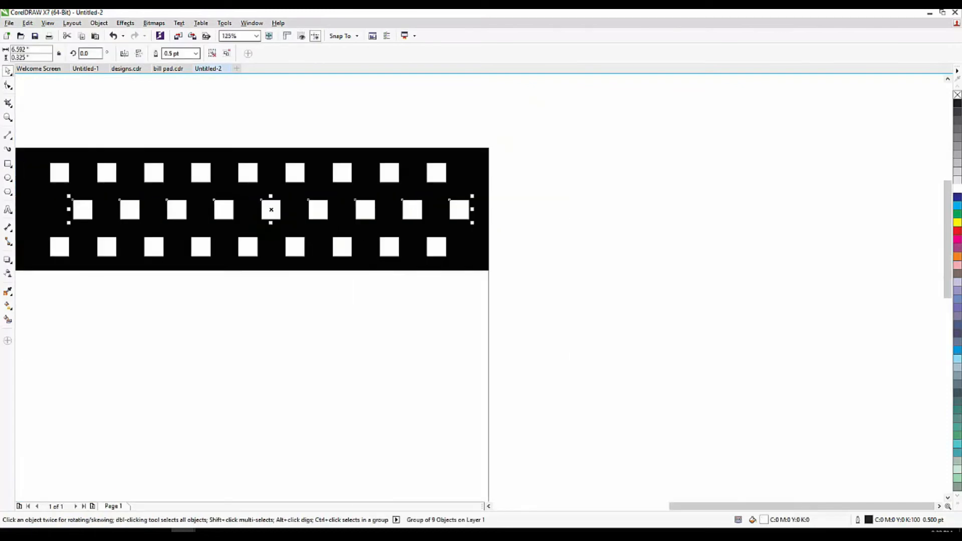
click(580, 200)
scroll(580, 200, down, 1)
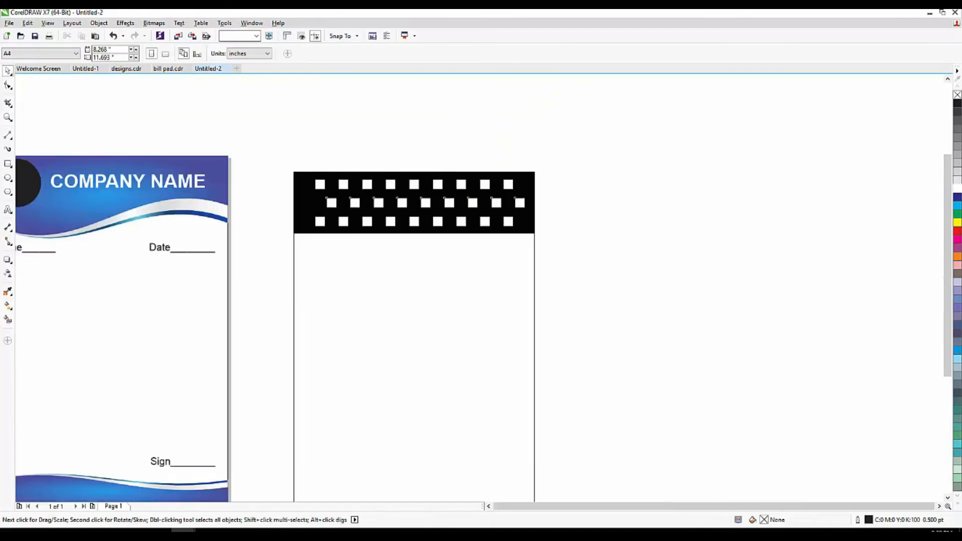
click(251, 171)
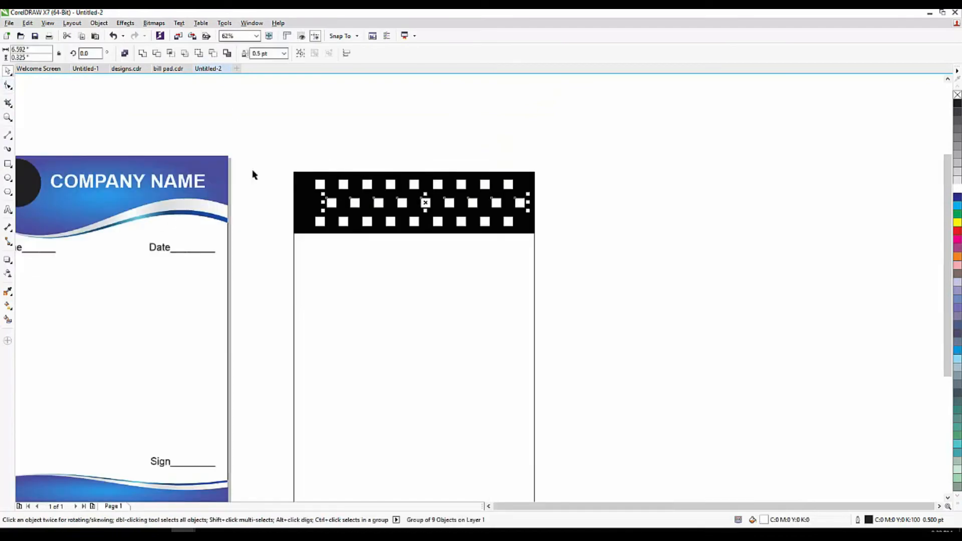
scroll(316, 195, up, 2)
drag(386, 234, 284, 235)
scroll(275, 231, down, 1)
scroll(228, 217, down, 1)
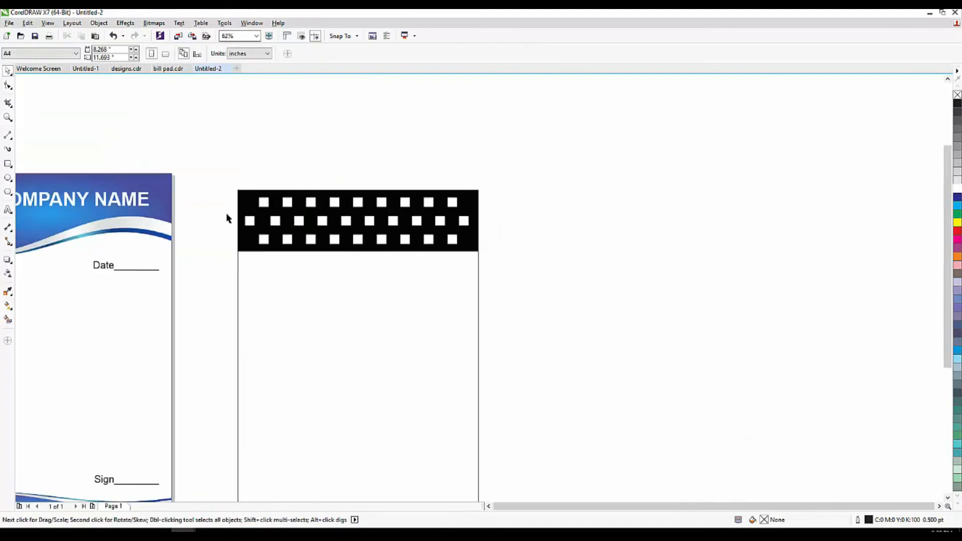
Copy a short strip from the top of the second page rectangle.
click(333, 247)
scroll(338, 345, down, 1)
drag(347, 357, 343, 231)
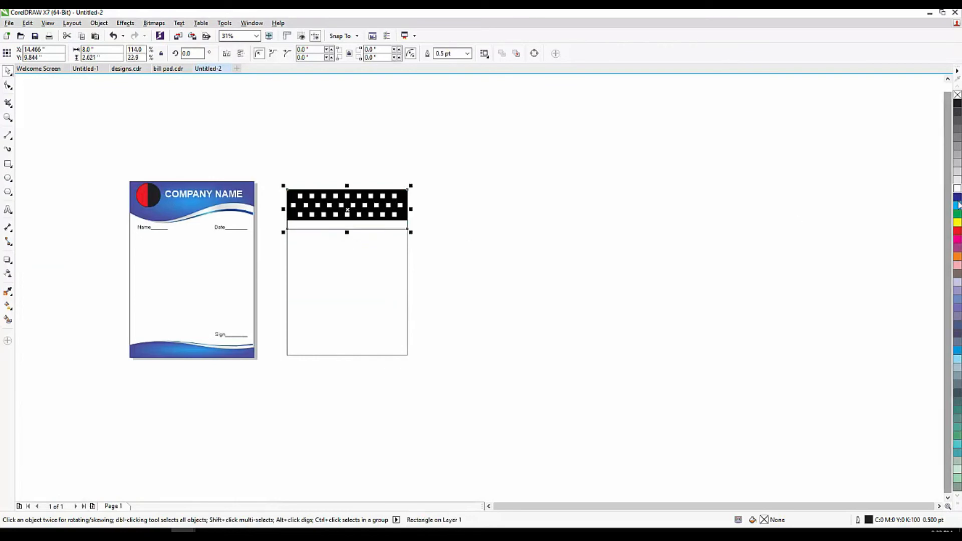
Fill the new top strip dark red and send it behind the checker header.
click(957, 230)
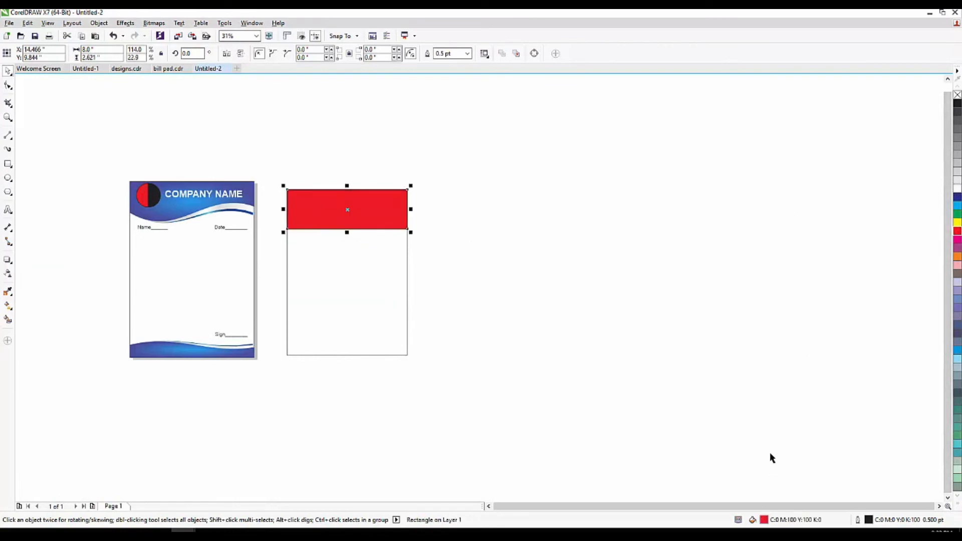
key(shift+Page_Down)
double_click(763, 521)
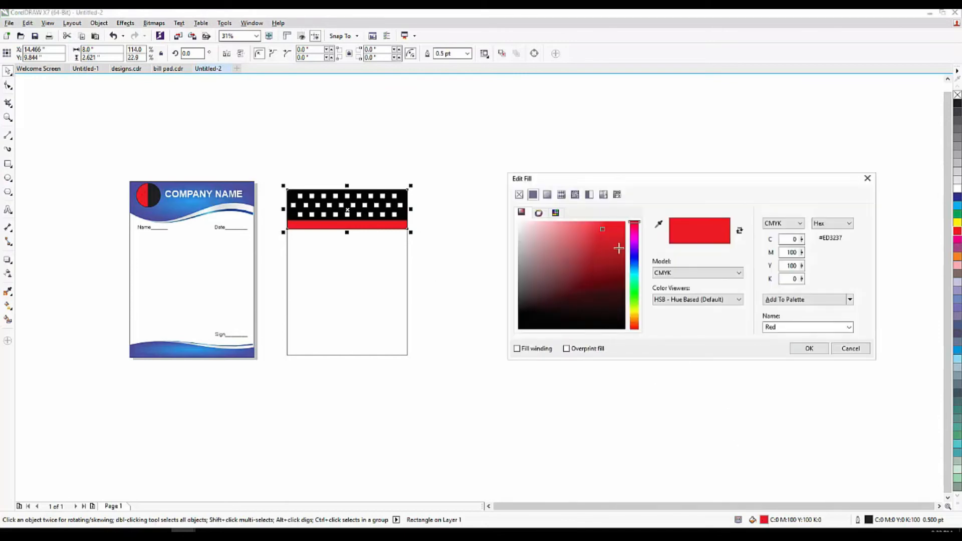
drag(618, 248, 615, 268)
click(805, 349)
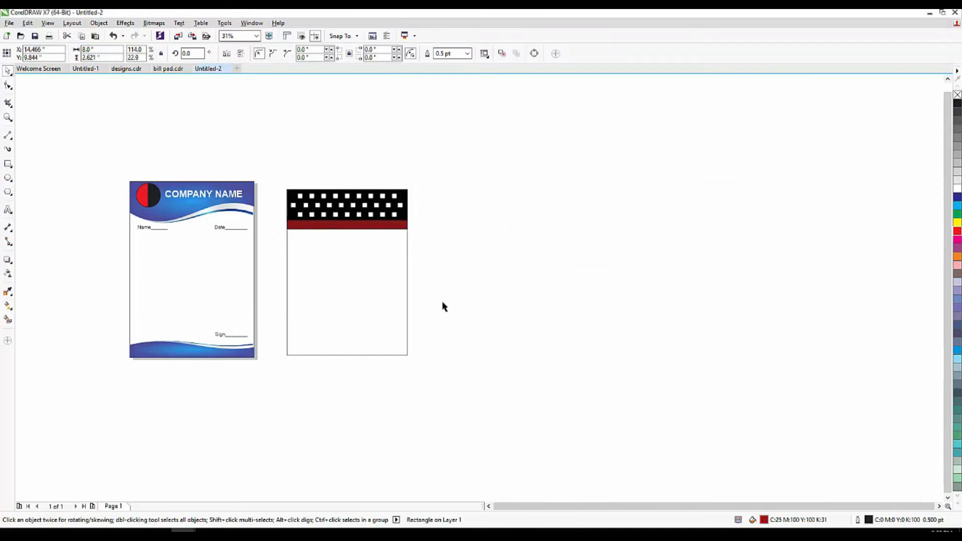
click(442, 302)
scroll(372, 276, up, 1)
Add a dark red footer strip at the page bottom and copy COMPANY NAME over in black.
click(340, 196)
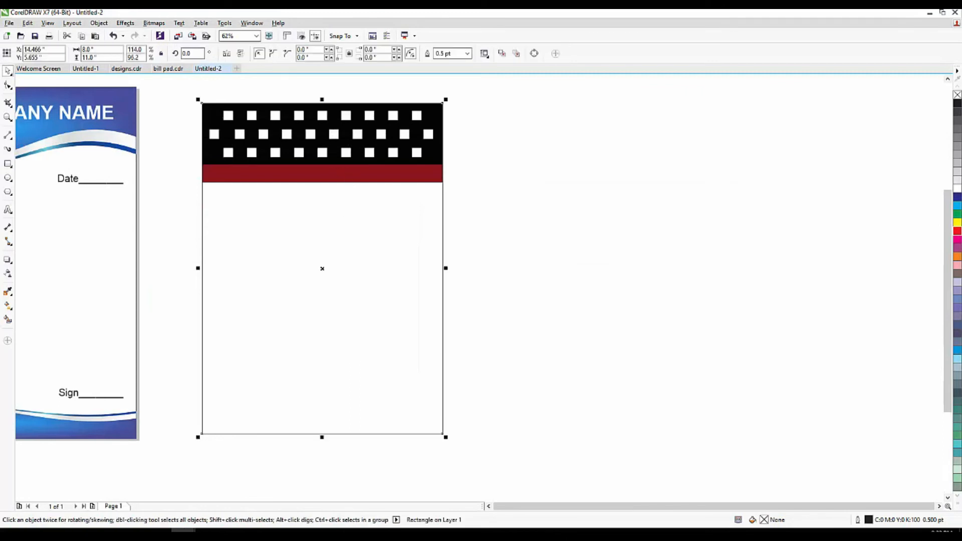
drag(321, 99, 322, 414)
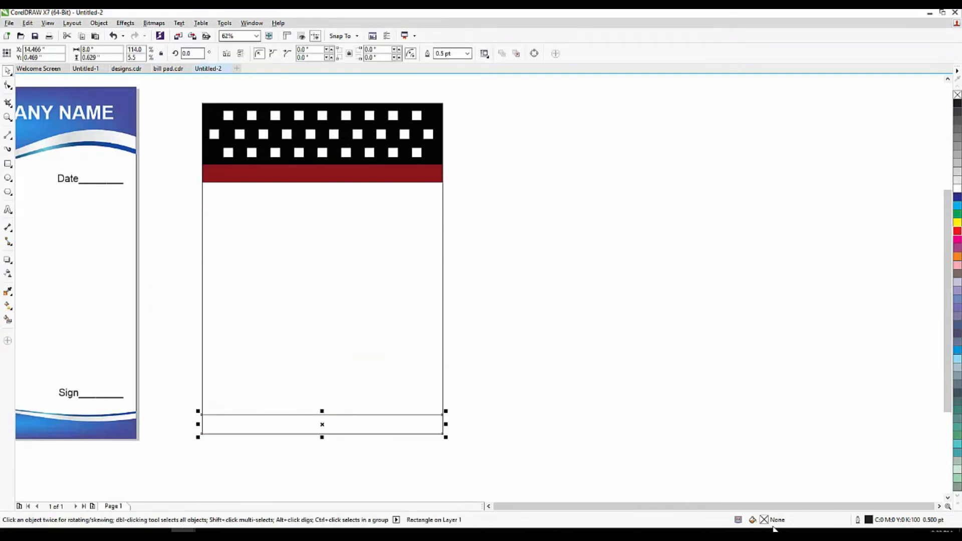
click(957, 231)
double_click(764, 521)
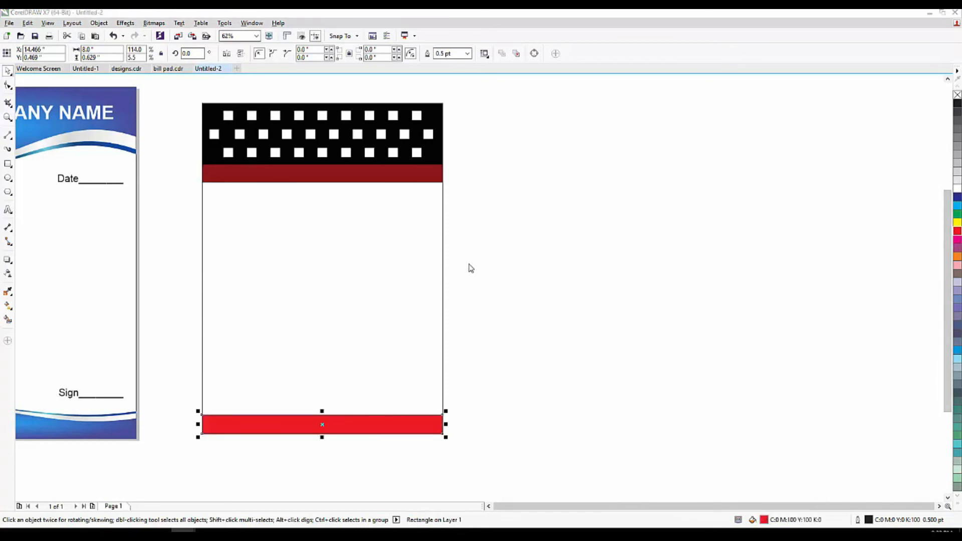
click(618, 257)
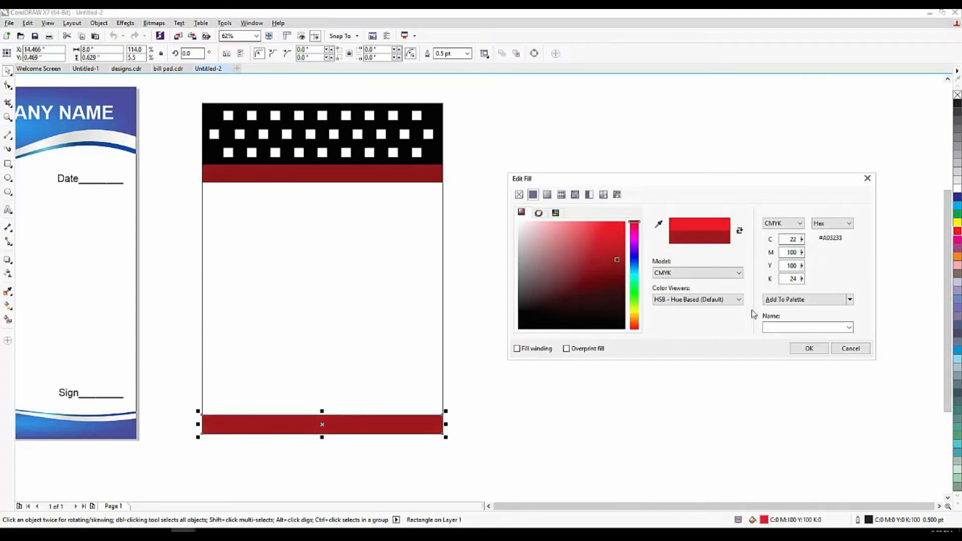
click(809, 348)
click(693, 307)
scroll(693, 308, down, 1)
drag(390, 218, 519, 229)
click(956, 103)
Turn the COMPANY NAME text white on the red band.
scroll(501, 262, up, 1)
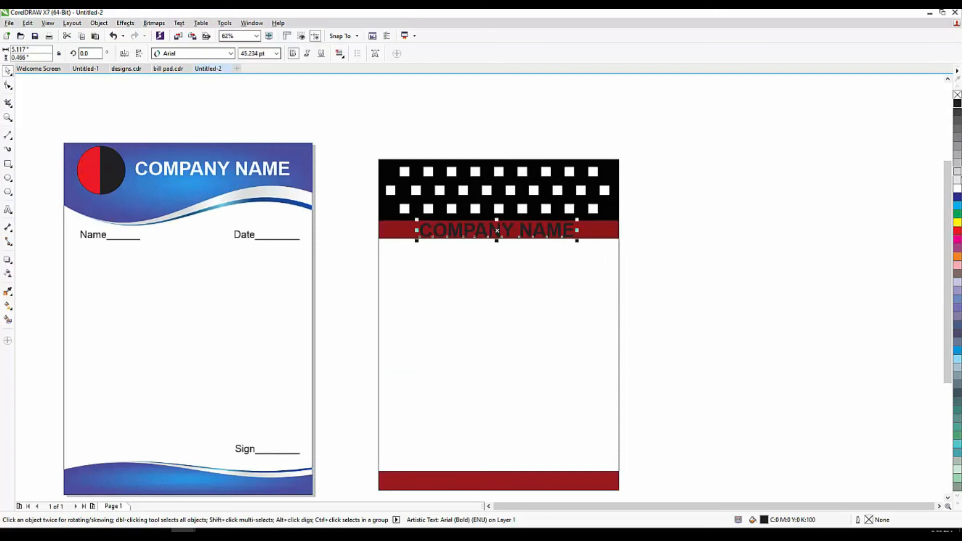
click(956, 189)
scroll(556, 207, up, 1)
click(751, 213)
Shrink the checker squares about their centre and centre COMPANY NAME on the band.
drag(719, 99, 180, 236)
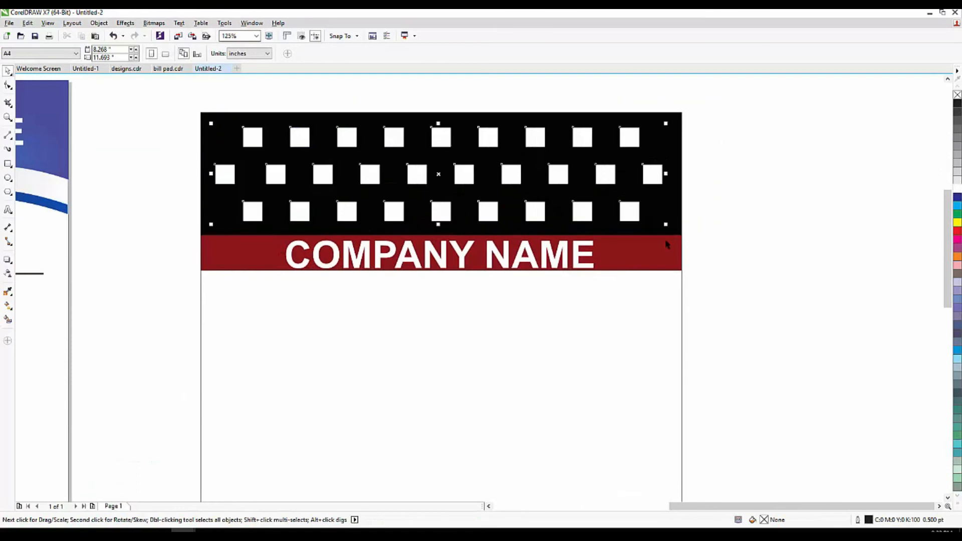
drag(665, 223, 618, 214)
click(753, 217)
scroll(458, 204, down, 1)
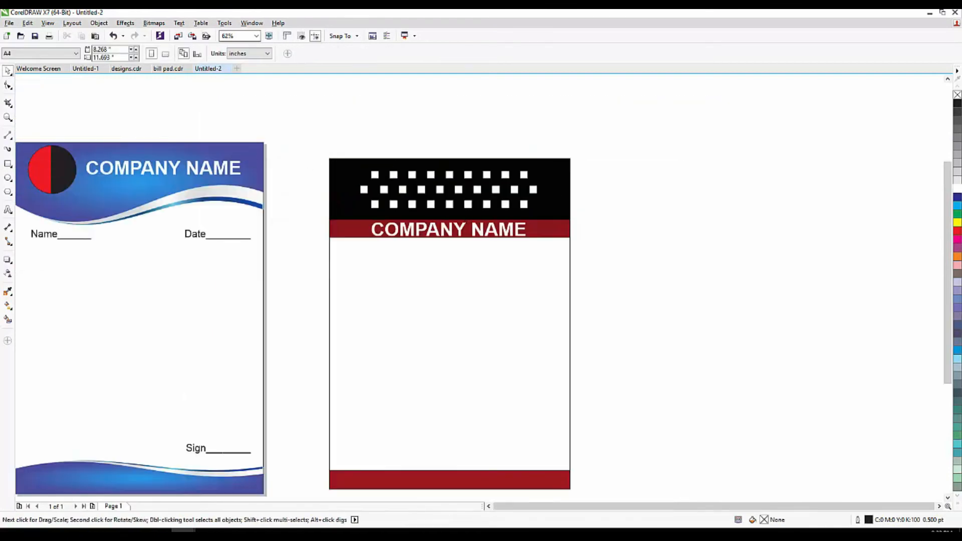
drag(459, 233, 463, 233)
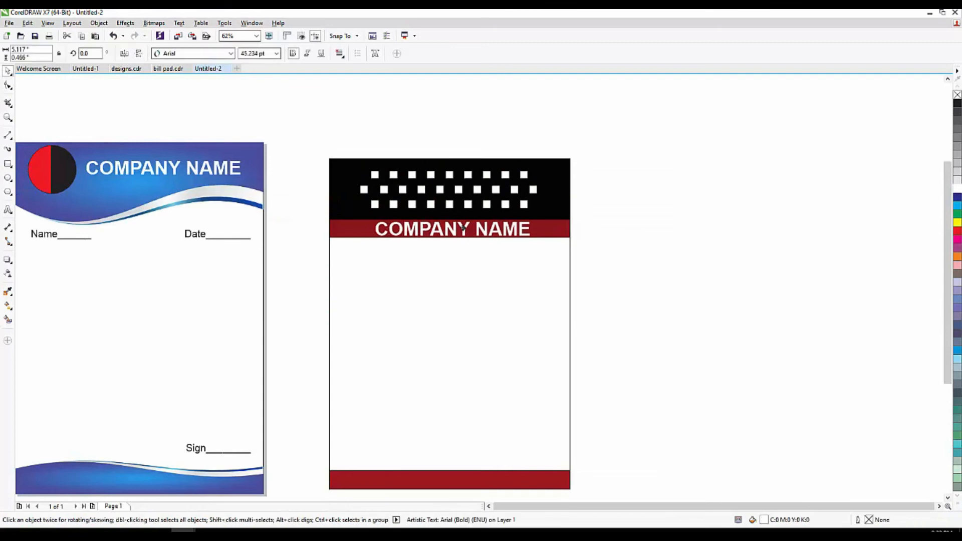
Copy the Name and Date labels to just below the right page's red band.
mouse_move(92, 257)
mouse_down()
mouse_move(115, 241)
mouse_move(89, 242)
mouse_up()
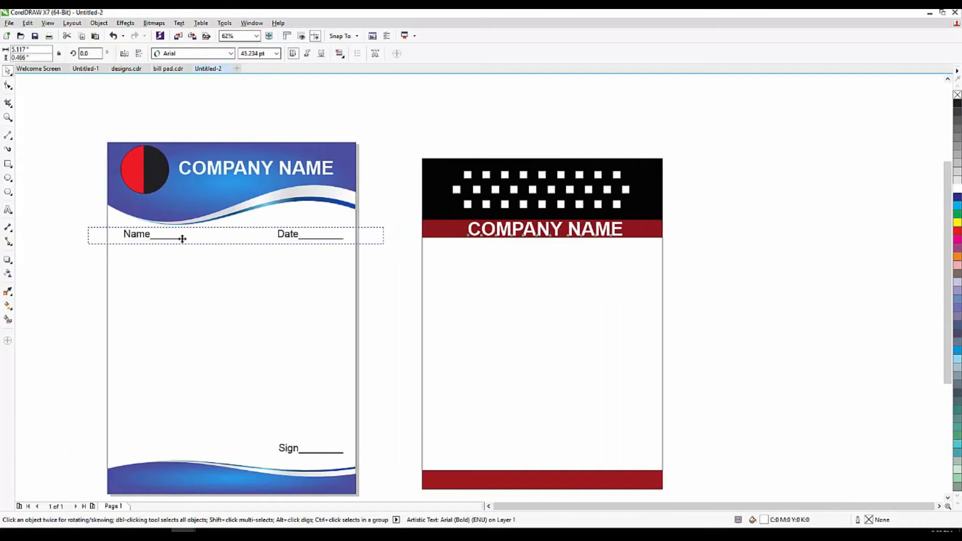
click(231, 233)
drag(231, 233, 256, 238)
key(ctrl+z)
drag(379, 225, 87, 261)
drag(233, 235, 541, 248)
key(Escape)
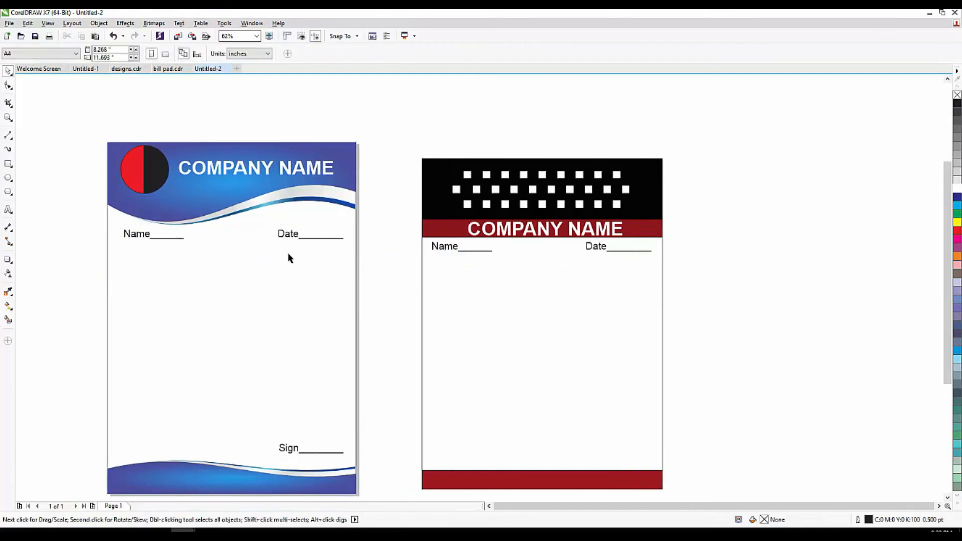
Copy the Sign label to the bottom right of the right page.
drag(287, 449, 620, 459)
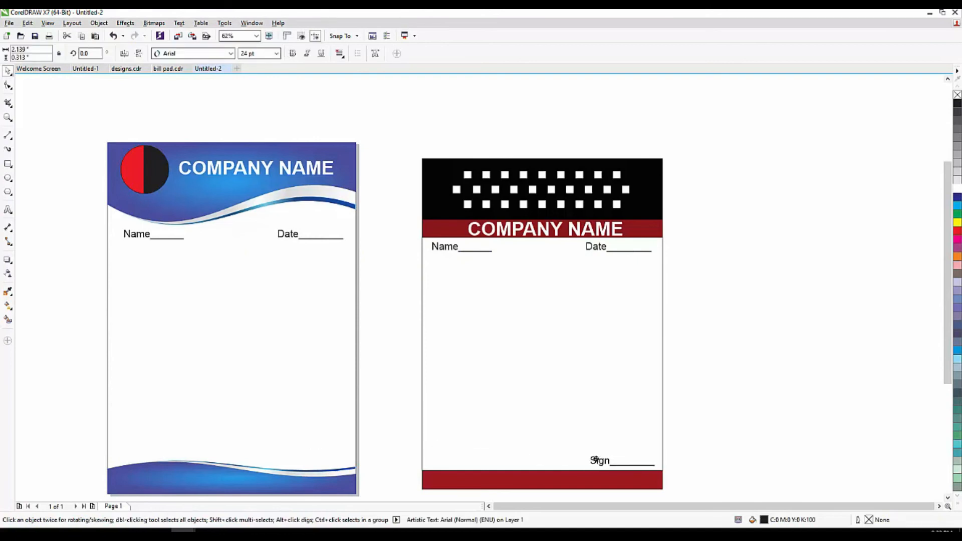
scroll(492, 394, down, 2)
scroll(511, 431, up, 2)
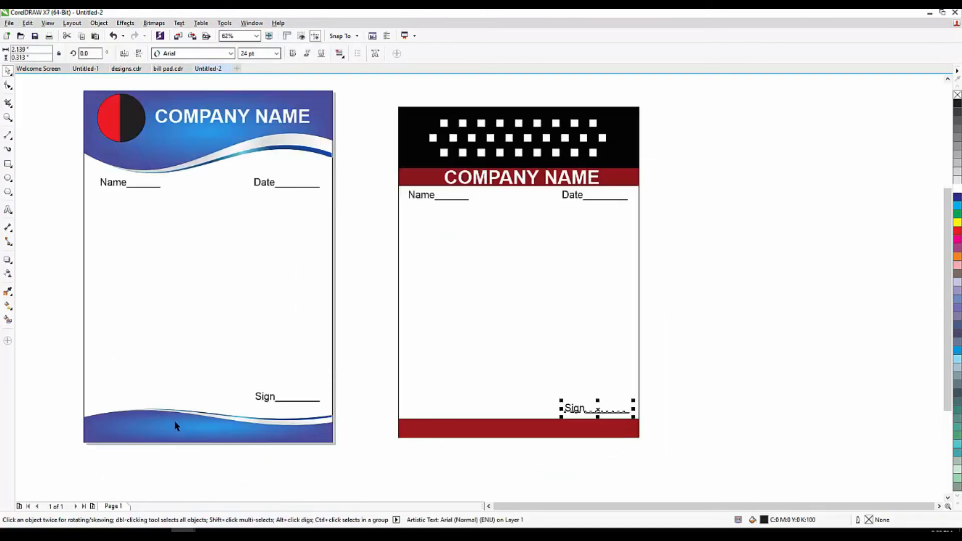
Add an 'Address:' text line at the lower left of the red footer bar.
click(8, 210)
scroll(440, 429, up, 2)
click(403, 422)
text(Adress)
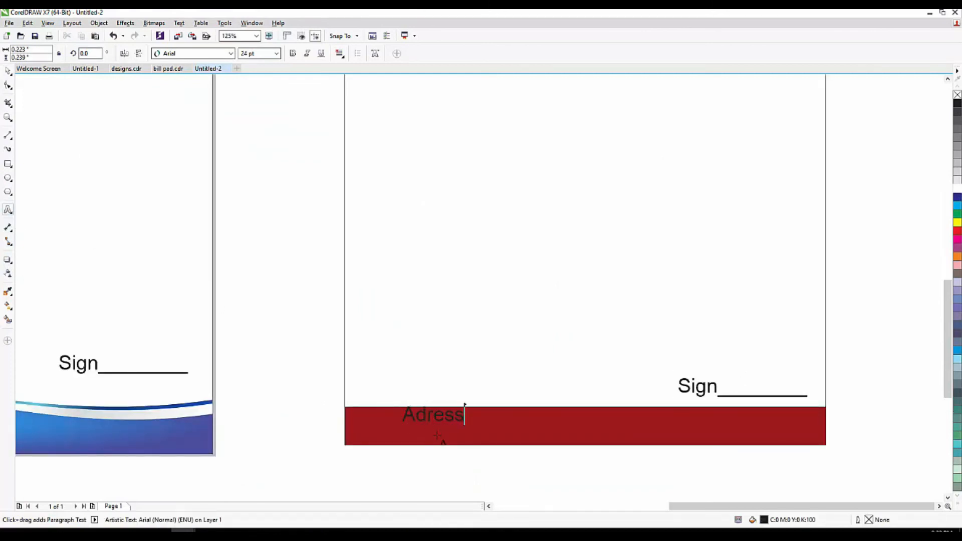
text(")
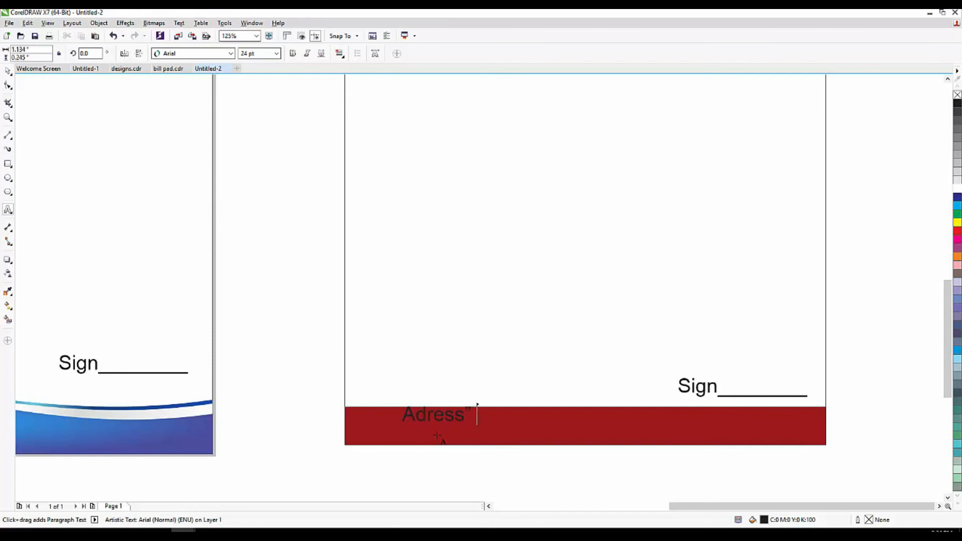
key(BackSpace)
key(BackSpace)
text(:)
click(8, 71)
drag(440, 414, 409, 426)
Append a row of # placeholders, then make the address line bold, white, and centred on the footer.
click(4, 214)
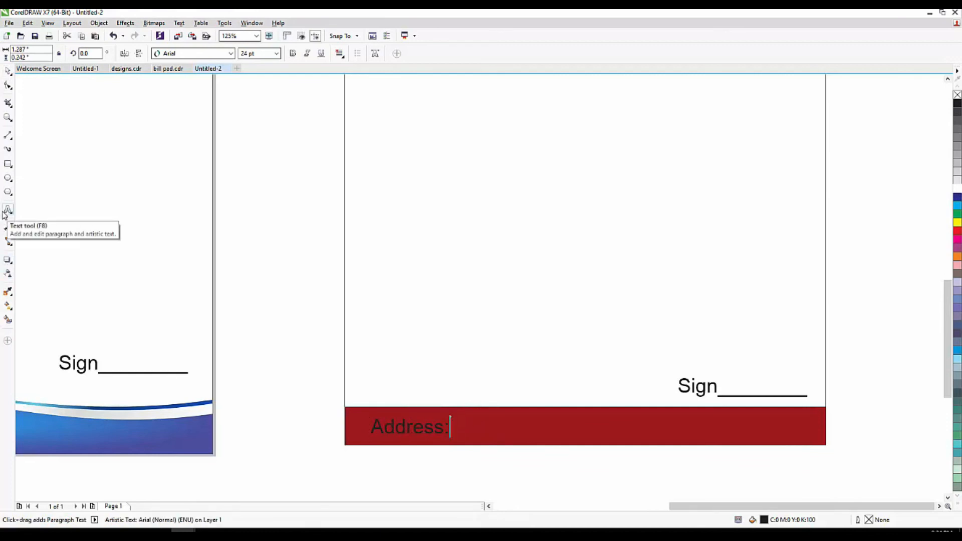
text(########################)
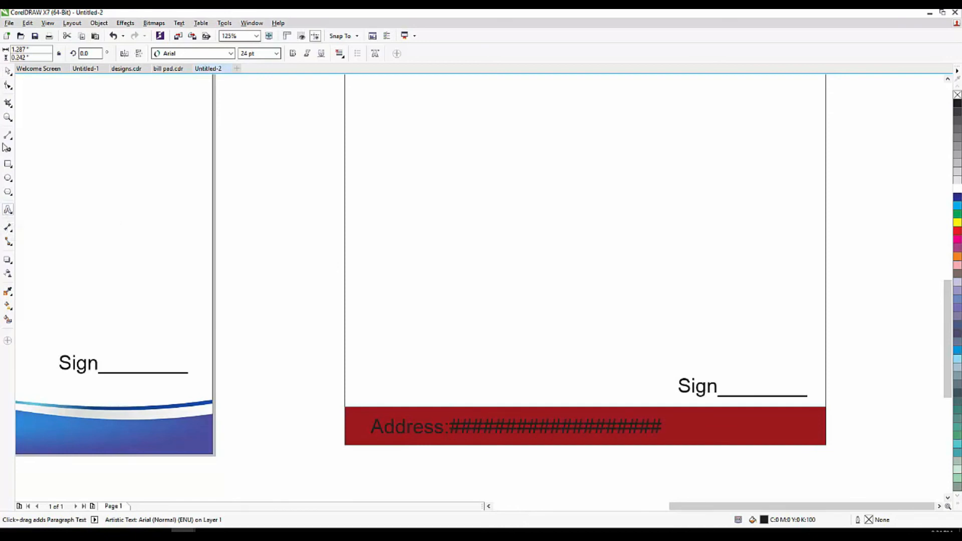
click(8, 72)
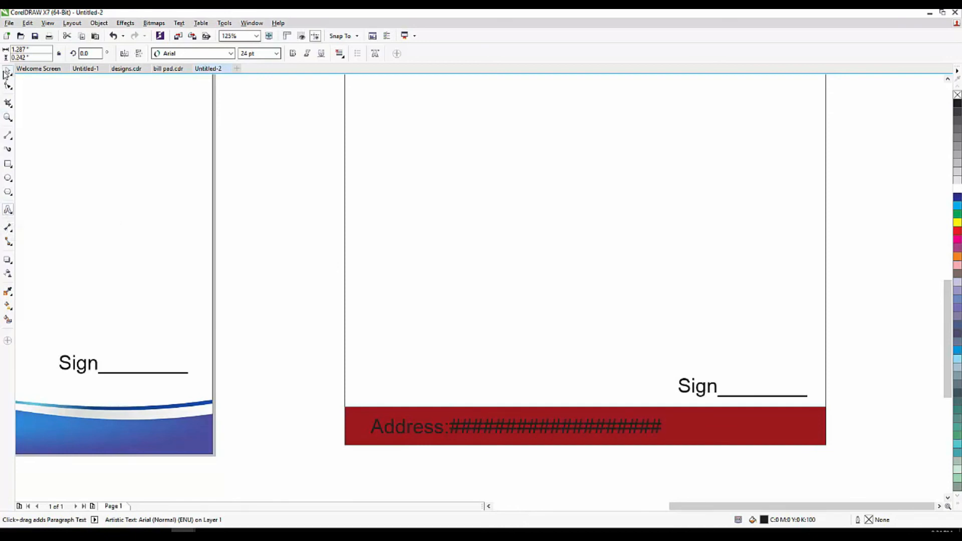
click(294, 53)
click(957, 185)
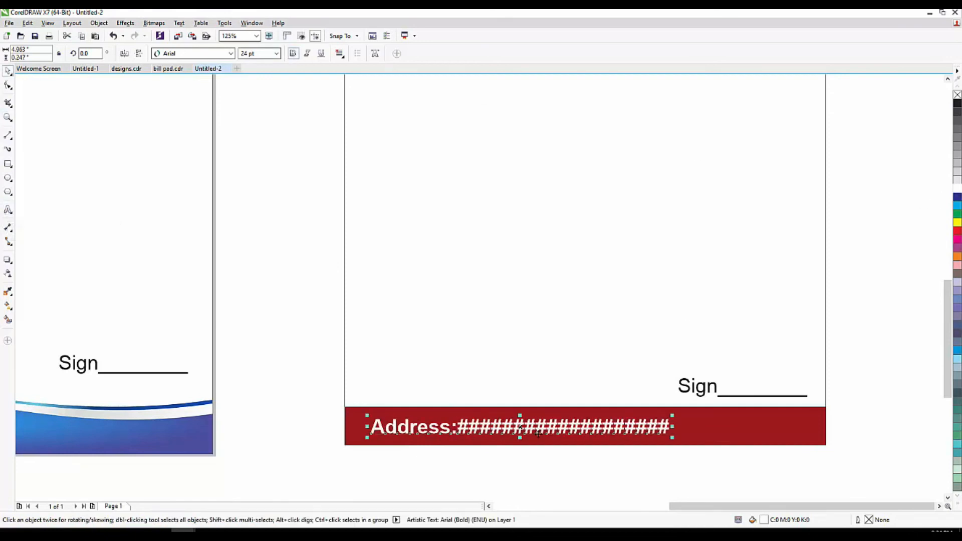
drag(543, 430, 274, 429)
scroll(603, 429, down, 1)
click(348, 444)
scroll(329, 367, down, 1)
scroll(420, 403, up, 2)
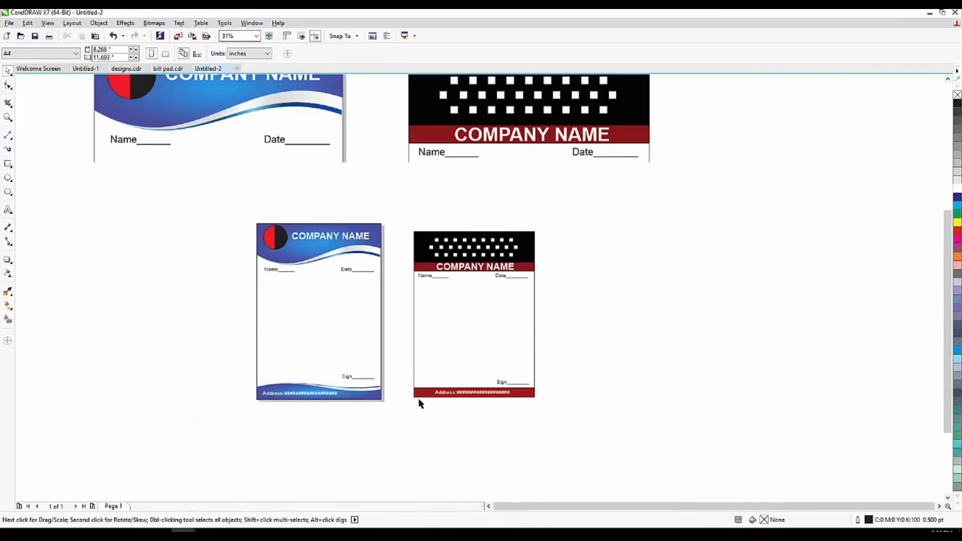
scroll(422, 408, down, 2)
scroll(493, 331, up, 1)
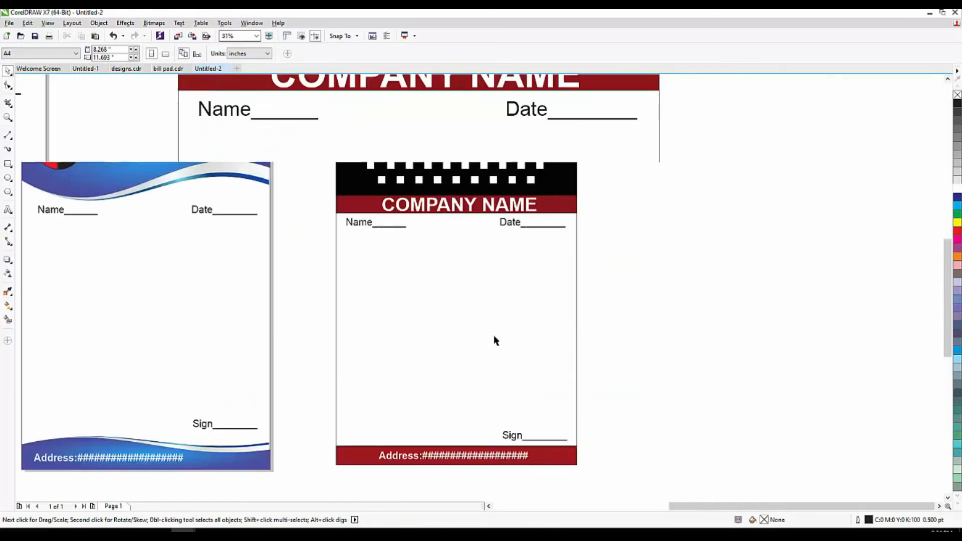
scroll(489, 345, down, 1)
scroll(472, 392, up, 1)
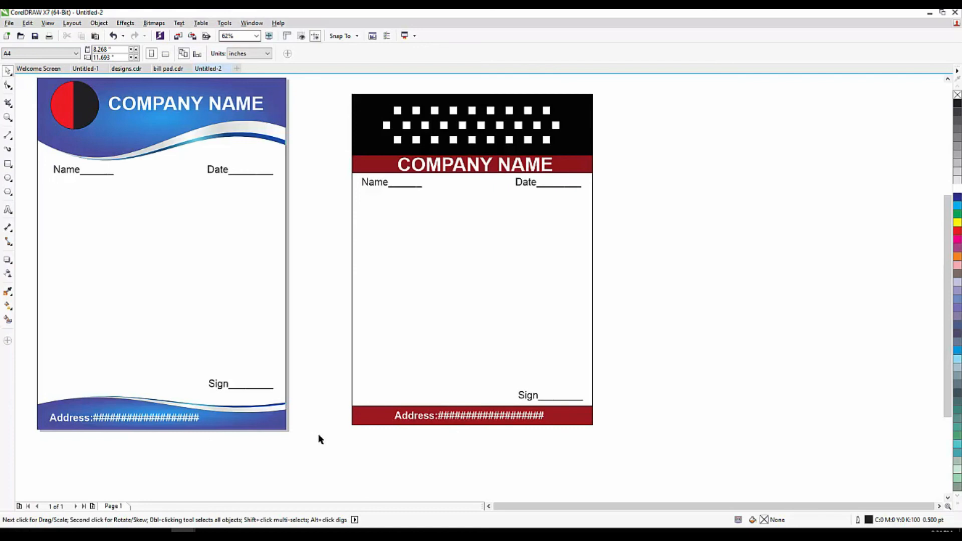
scroll(586, 373, down, 1)
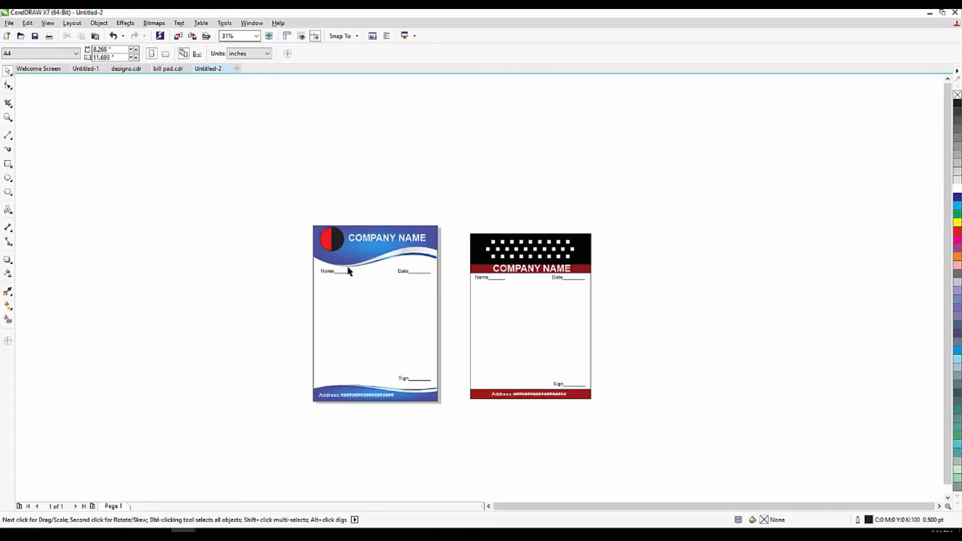
scroll(348, 265, up, 1)
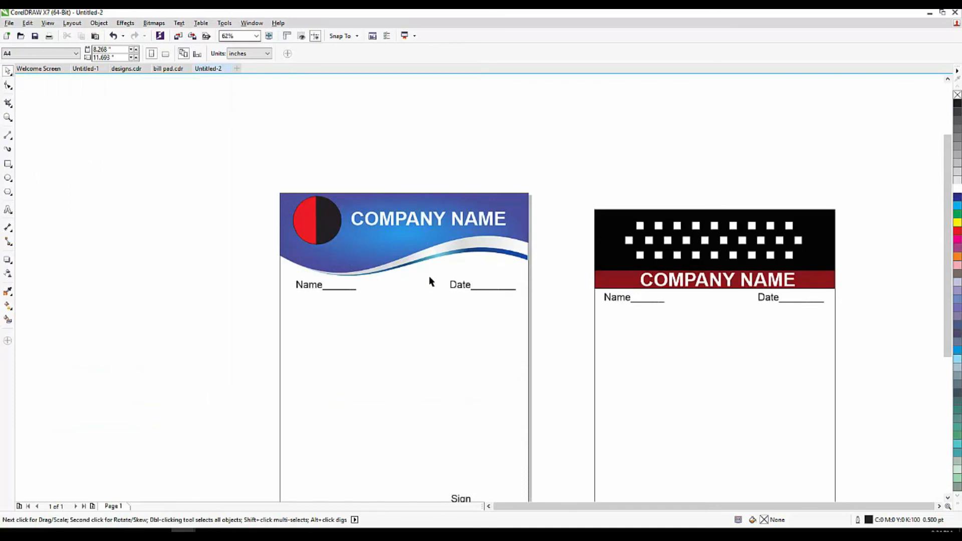
scroll(566, 194, down, 2)
drag(568, 185, 645, 297)
scroll(610, 203, up, 1)
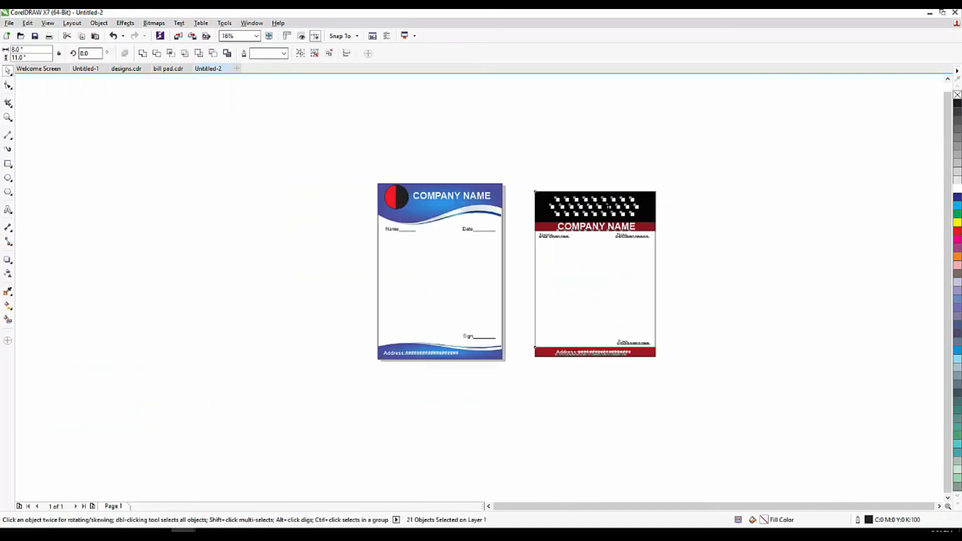
click(516, 173)
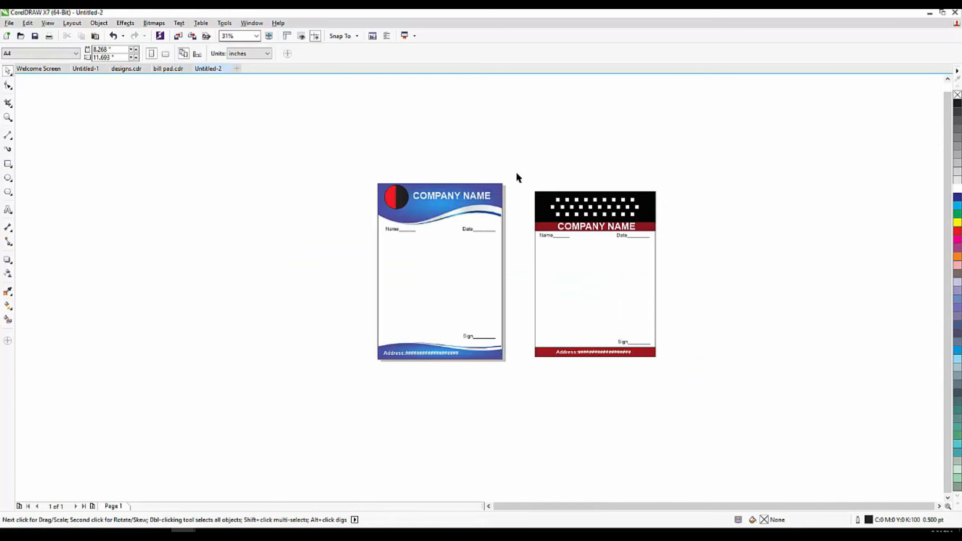